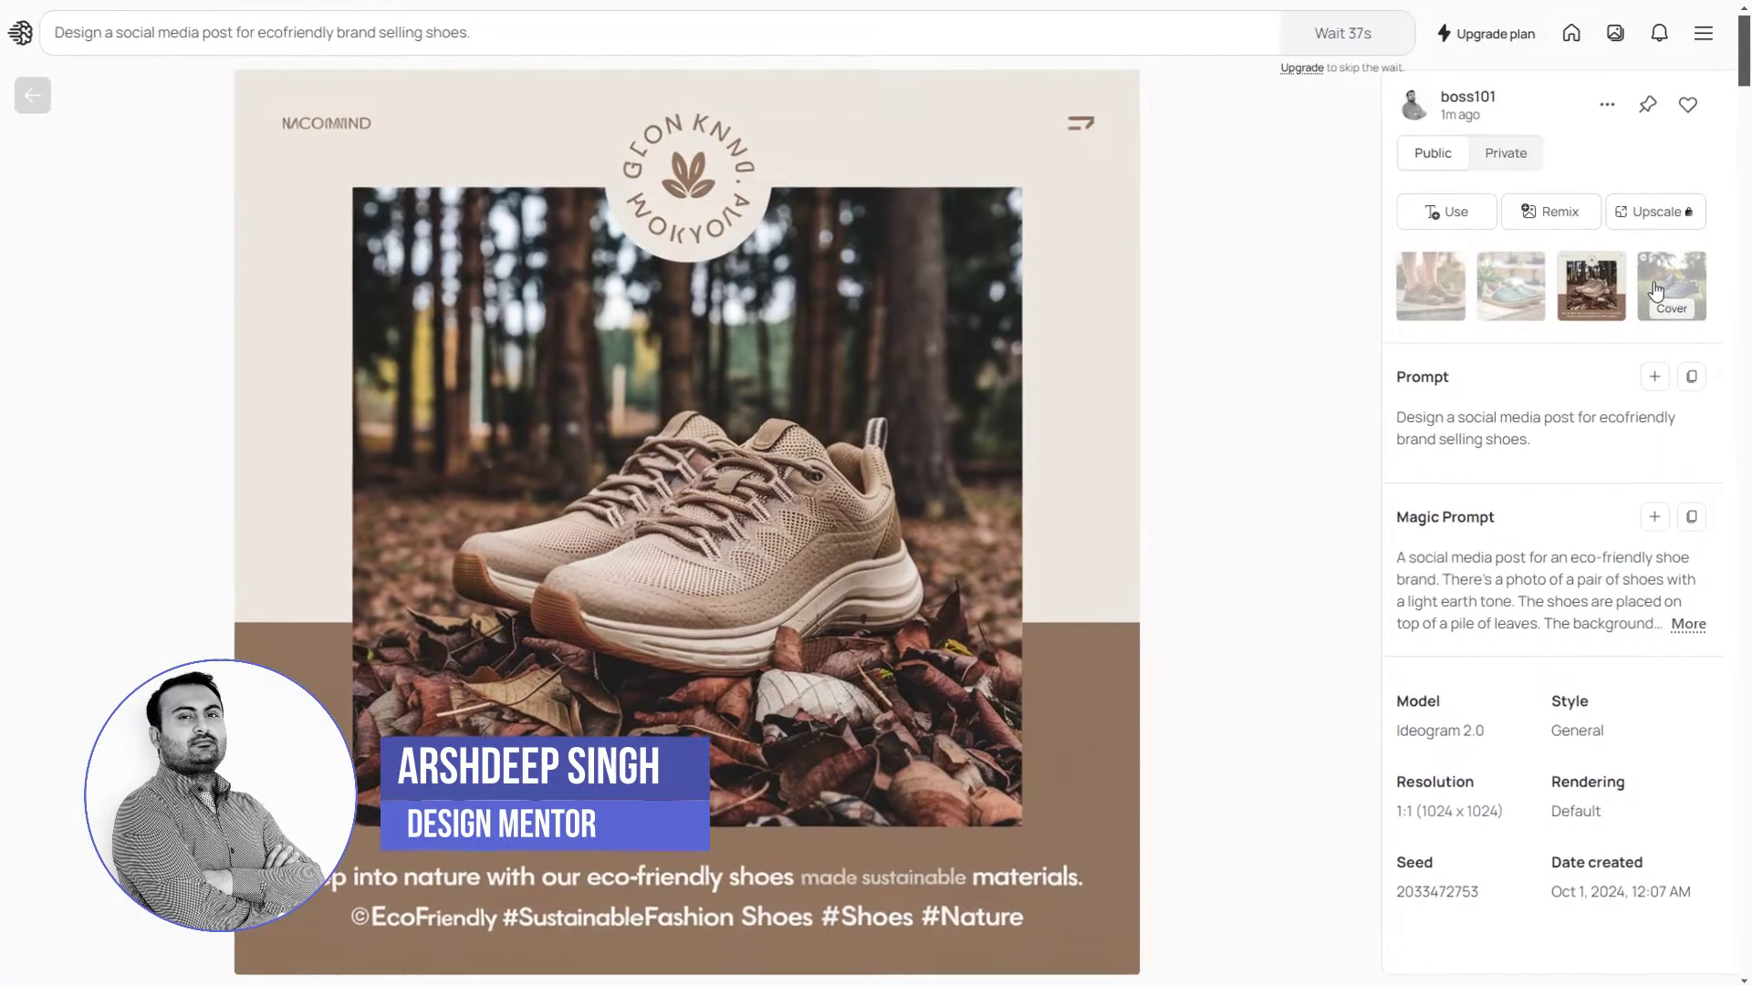
Switch the shoe post preview to the blue shoe variant, then to another version.
{"action": "left_click", "coordinate": [1656, 290]}
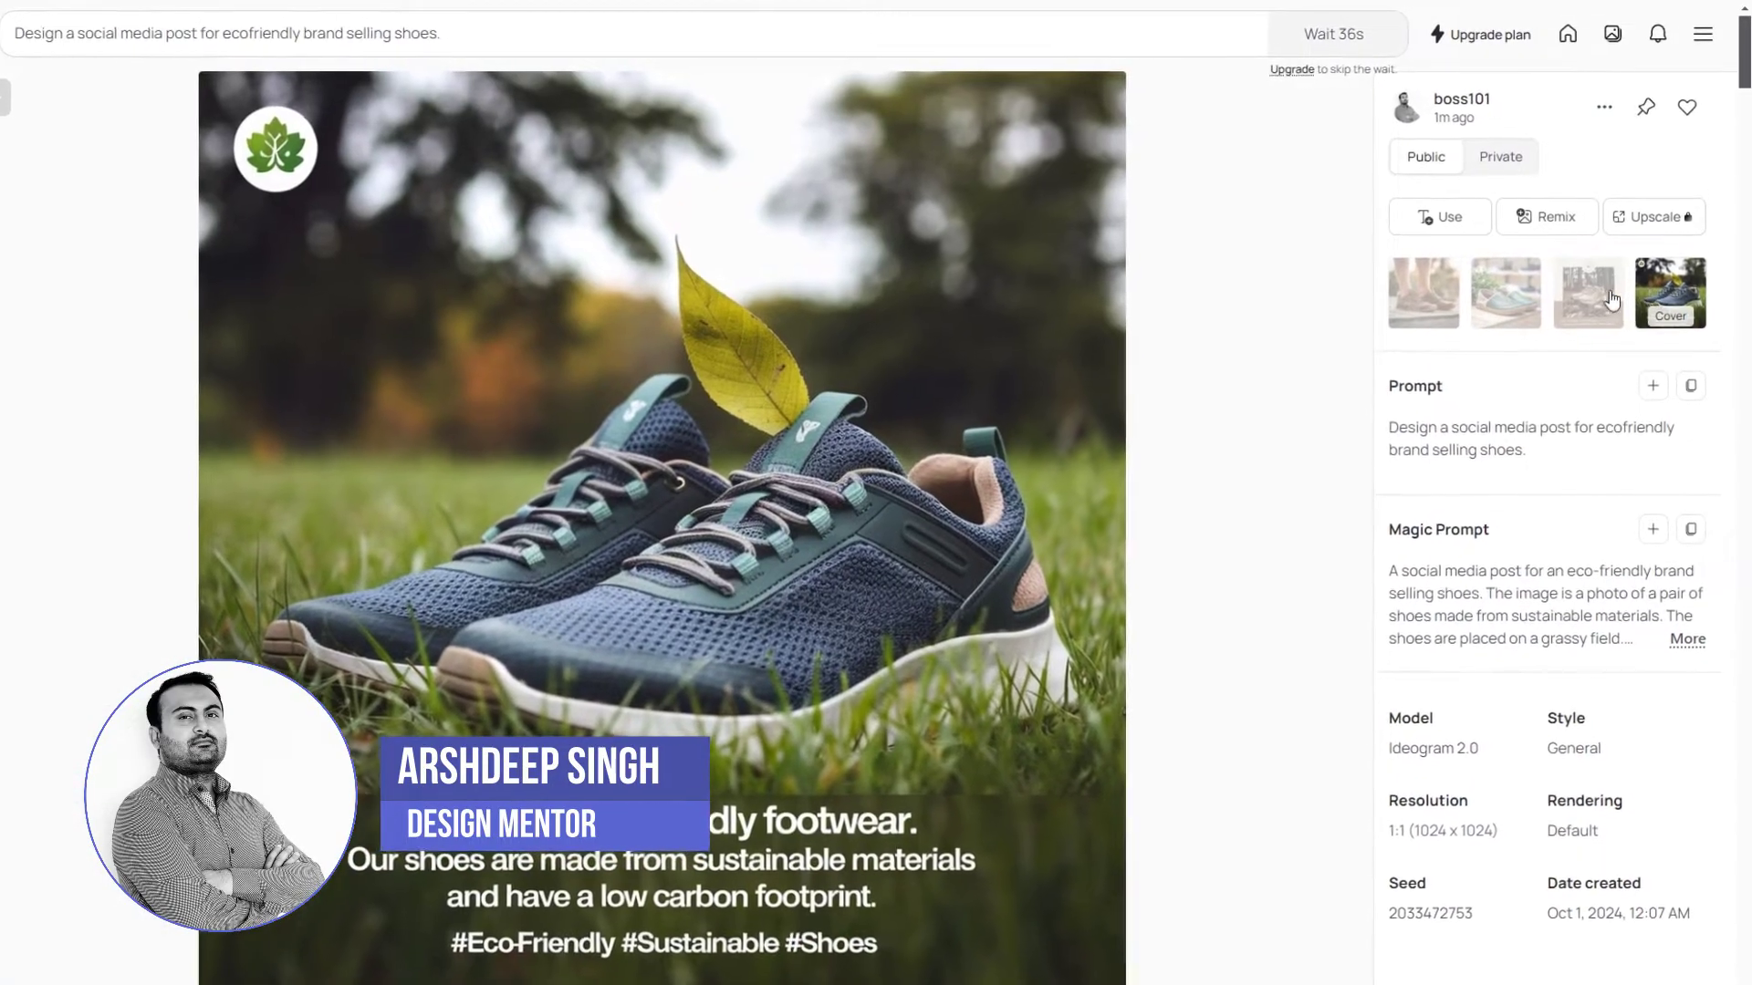
{"action": "left_click", "coordinate": [1571, 306]}
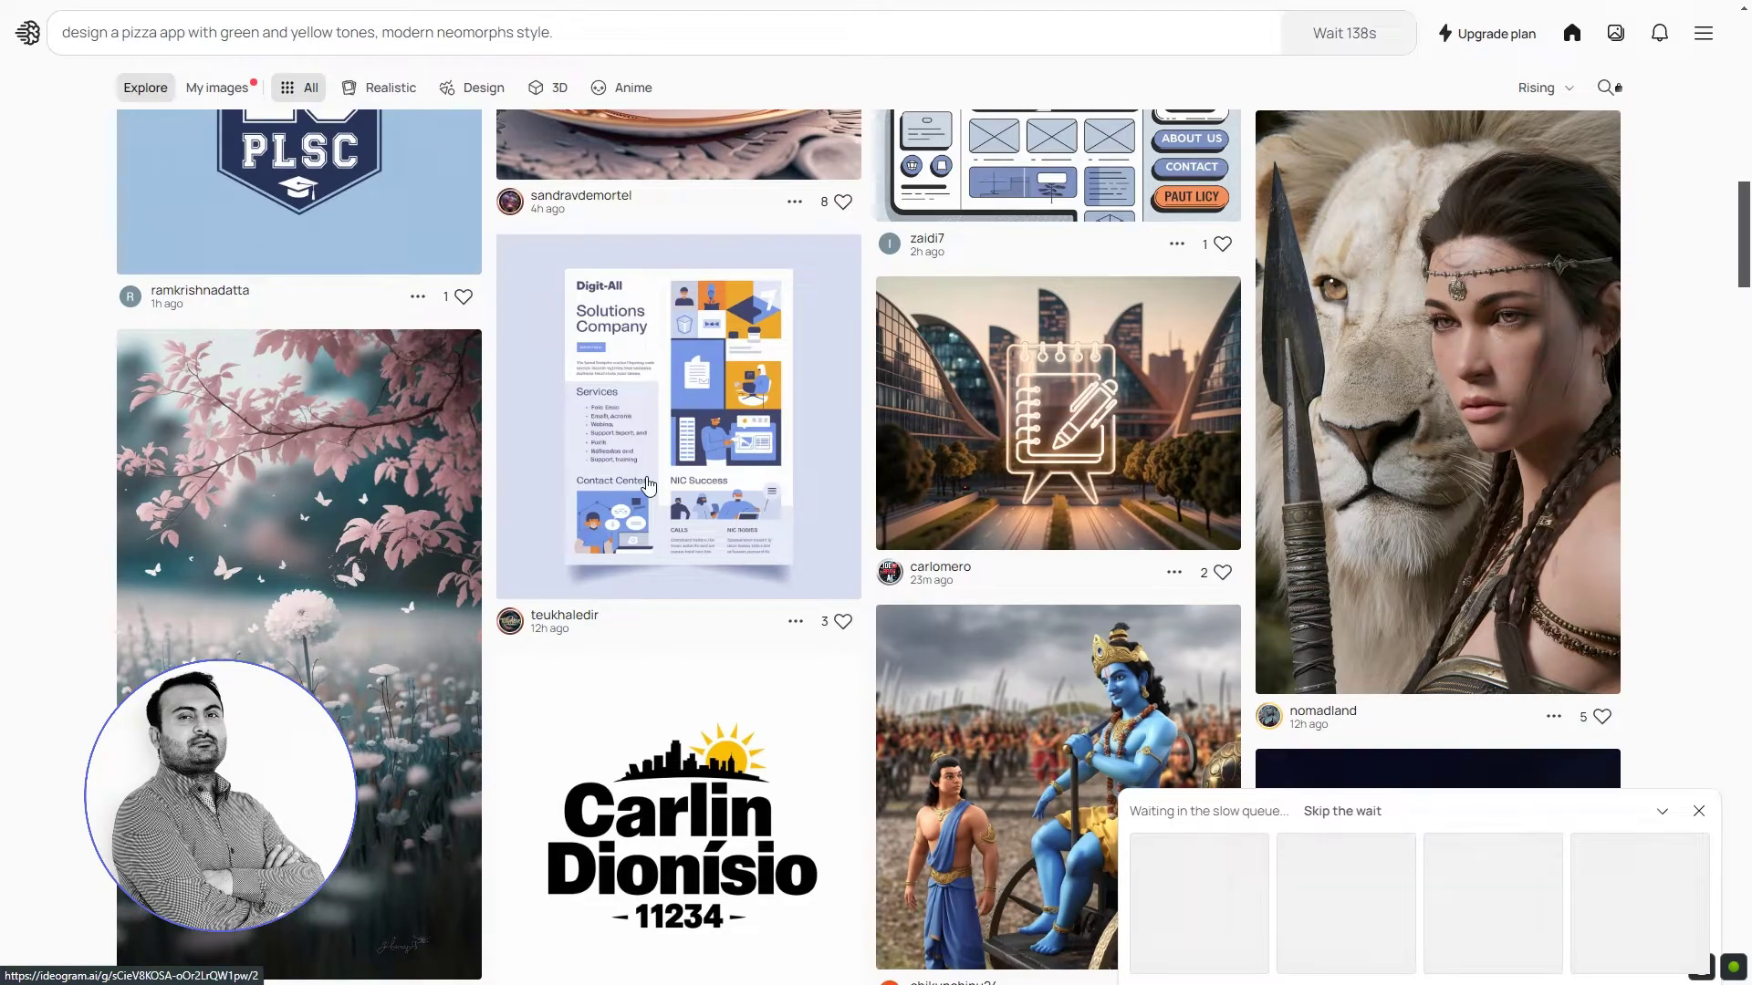
Open the Digit-All flyer post in its detail view.
{"action": "left_click", "coordinate": [649, 487]}
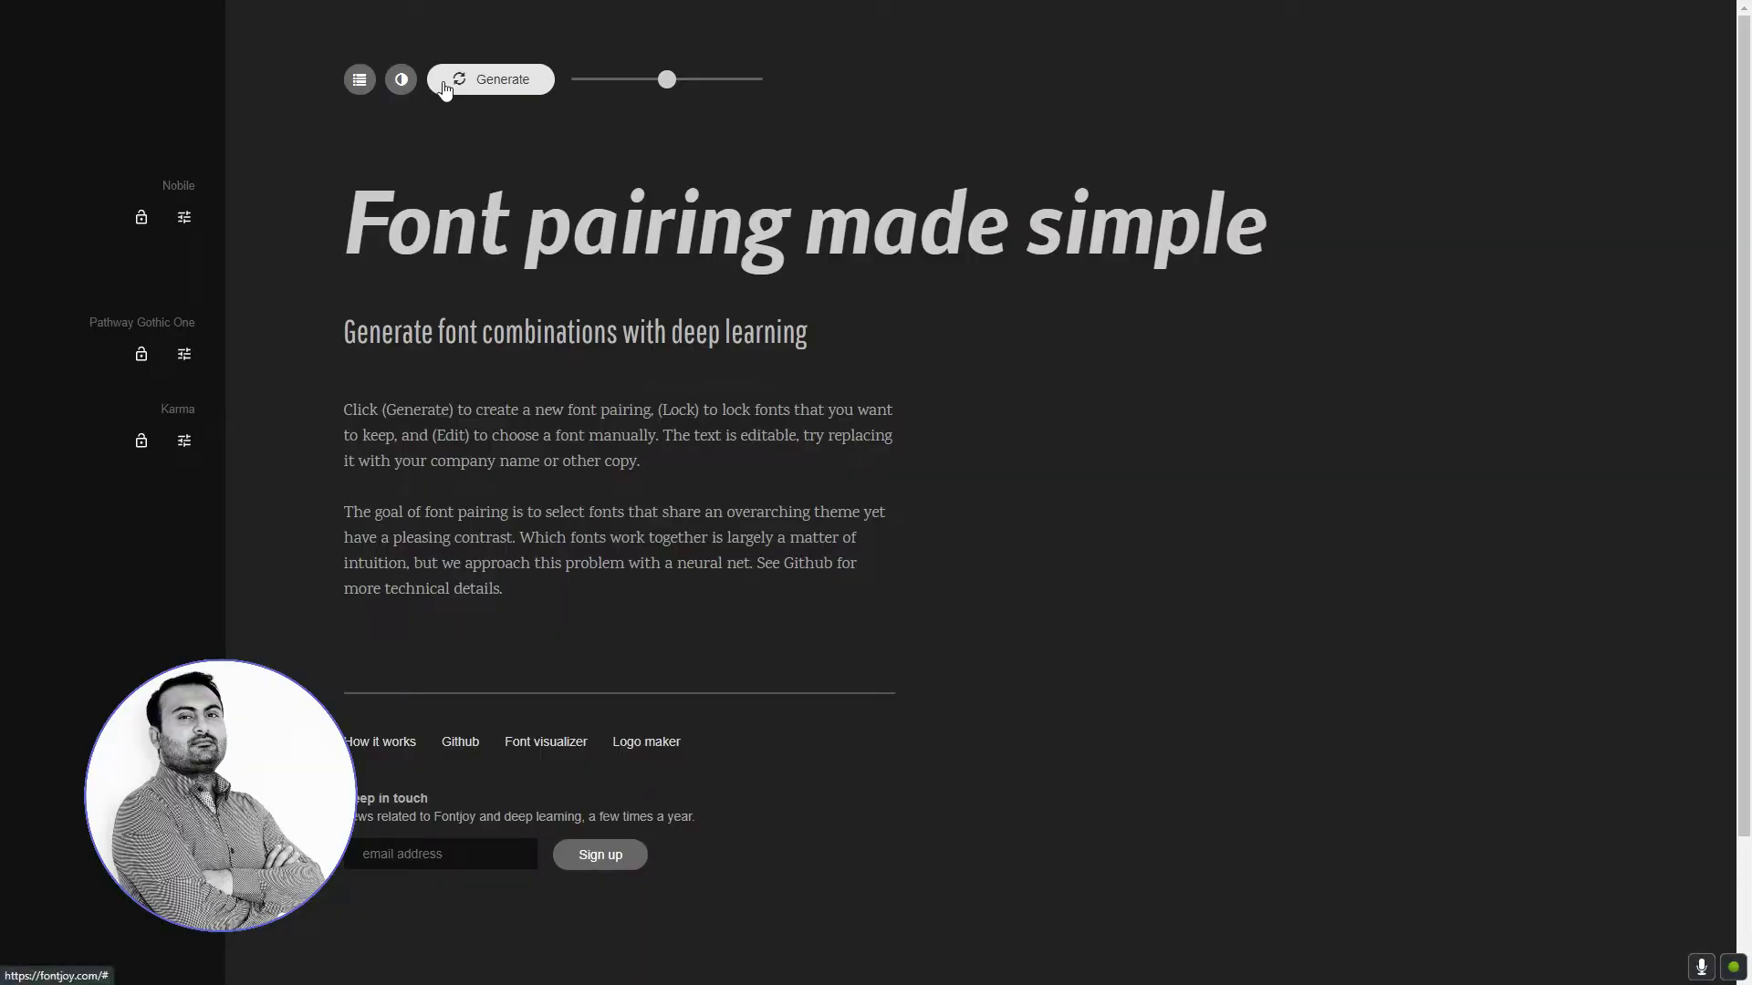
Generate new pairings, replacing Lora with Source Serif Pro and checking Biryani alternatives.
{"action": "left_click", "coordinate": [445, 88]}
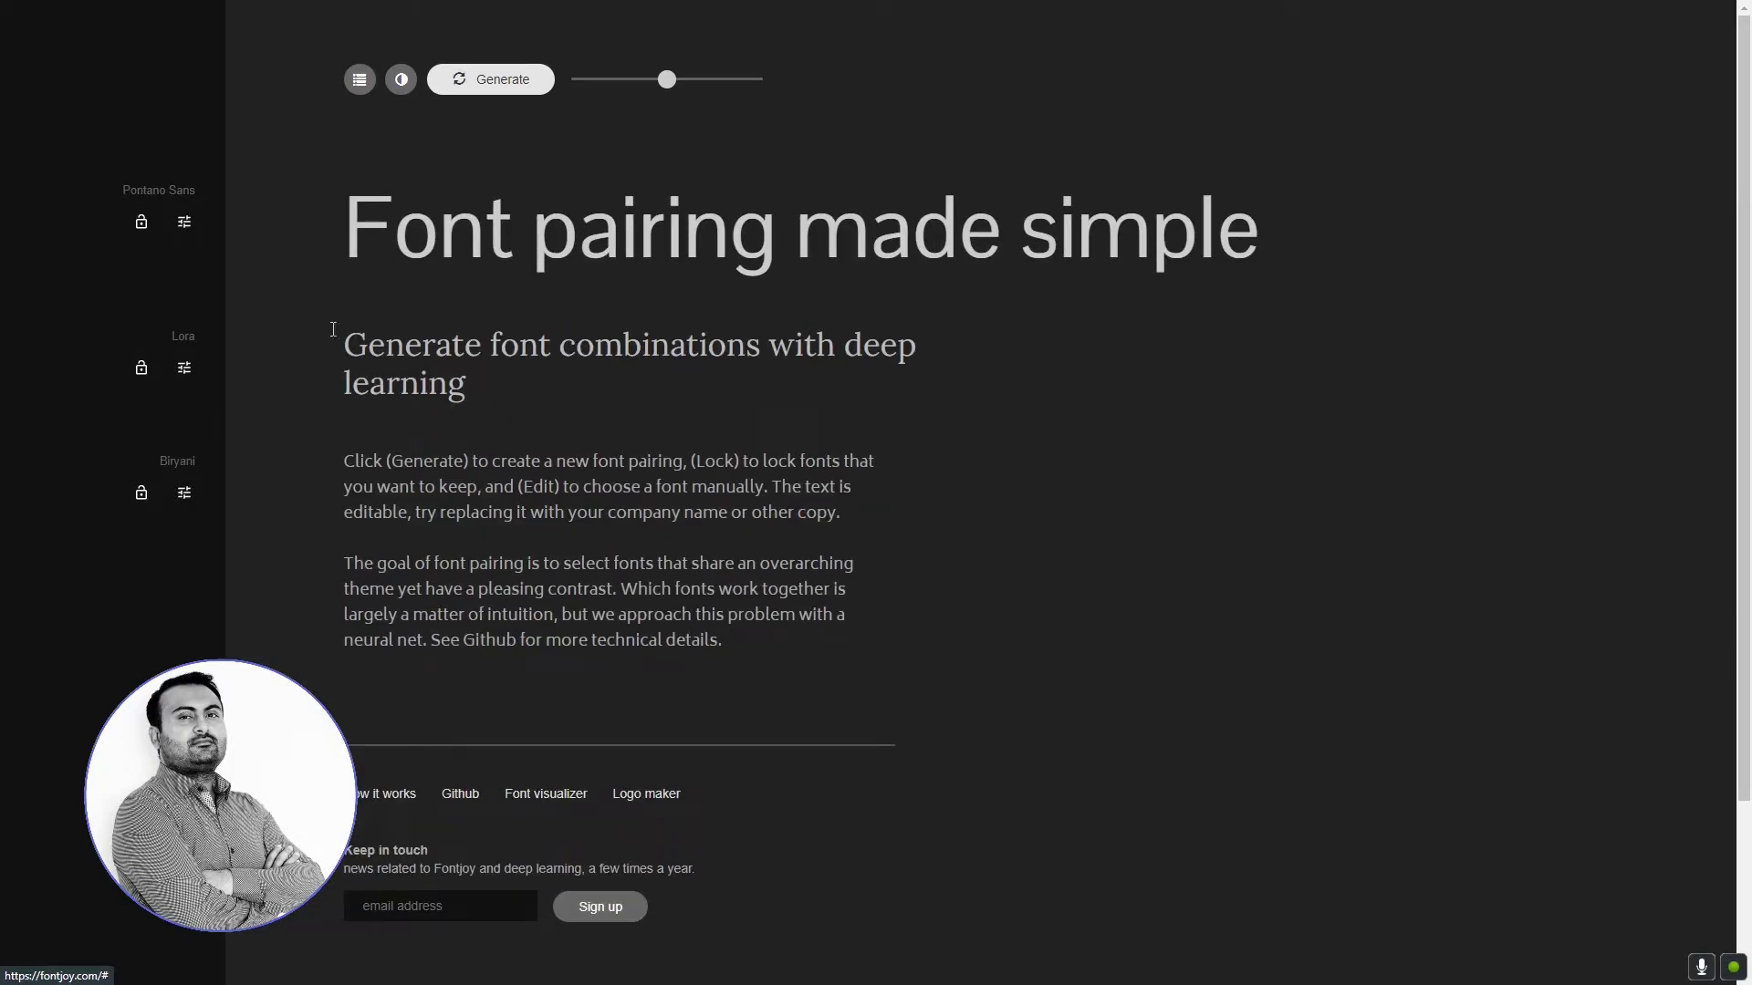
{"action": "left_click", "coordinate": [184, 369]}
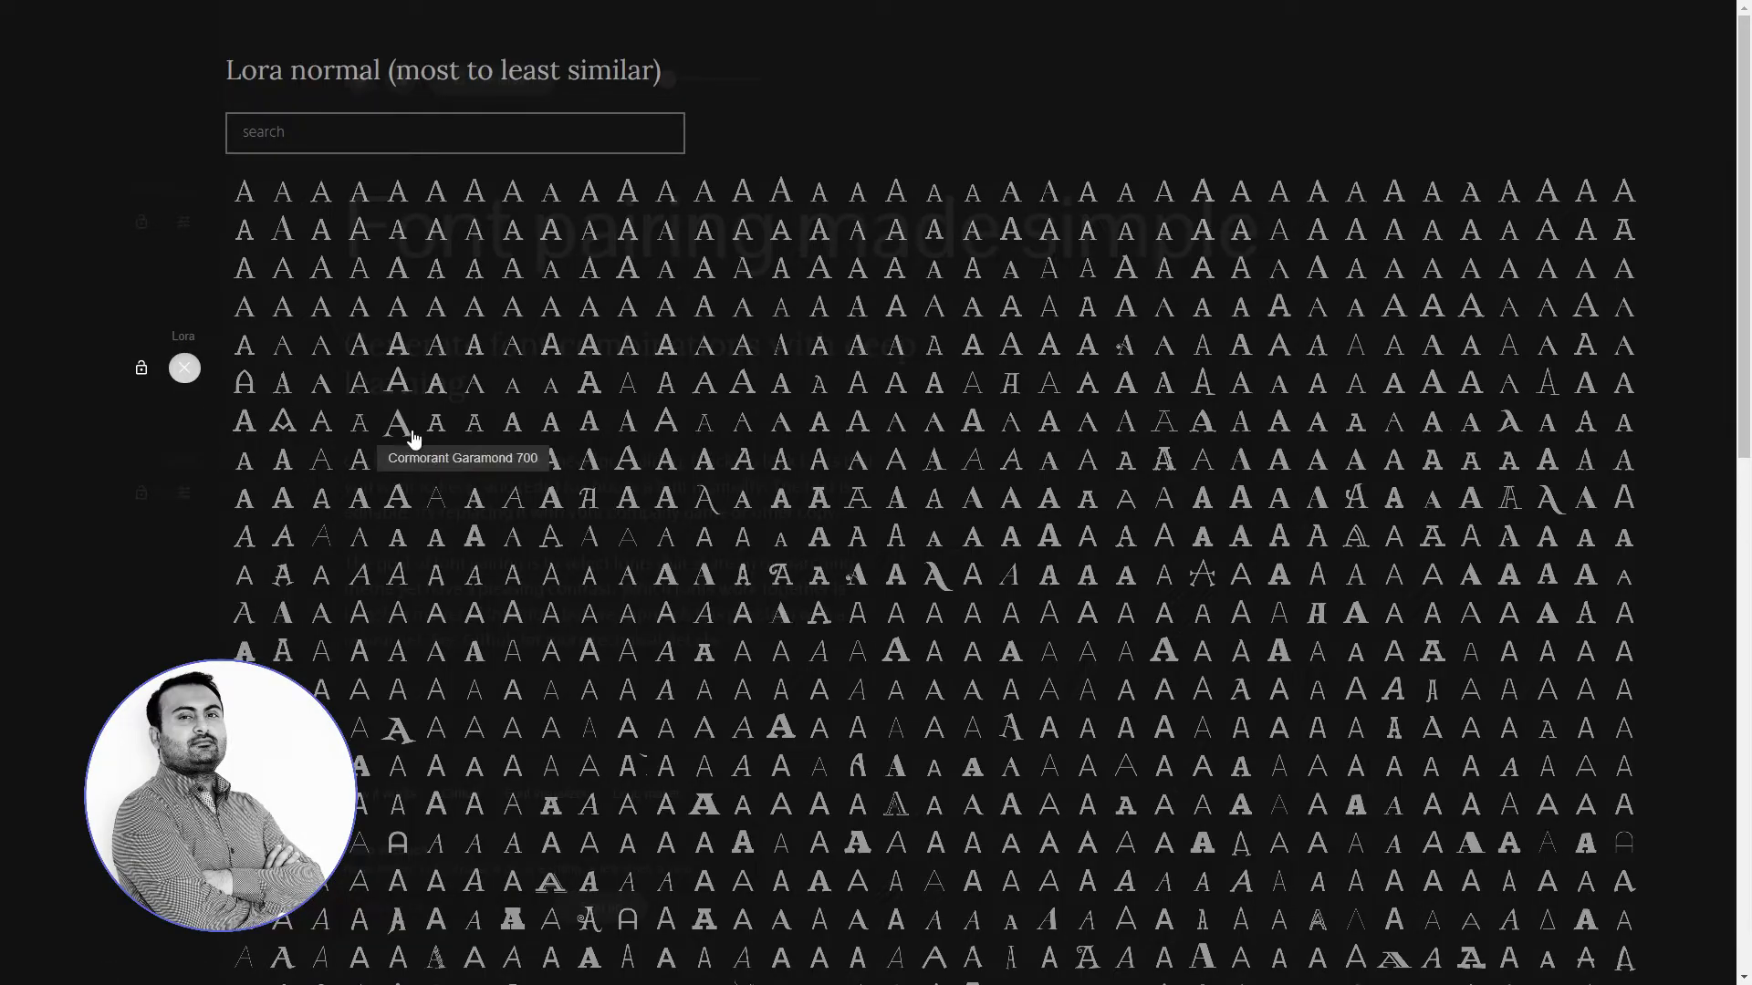
{"action": "left_click", "coordinate": [453, 503]}
{"action": "left_click", "coordinate": [185, 492]}
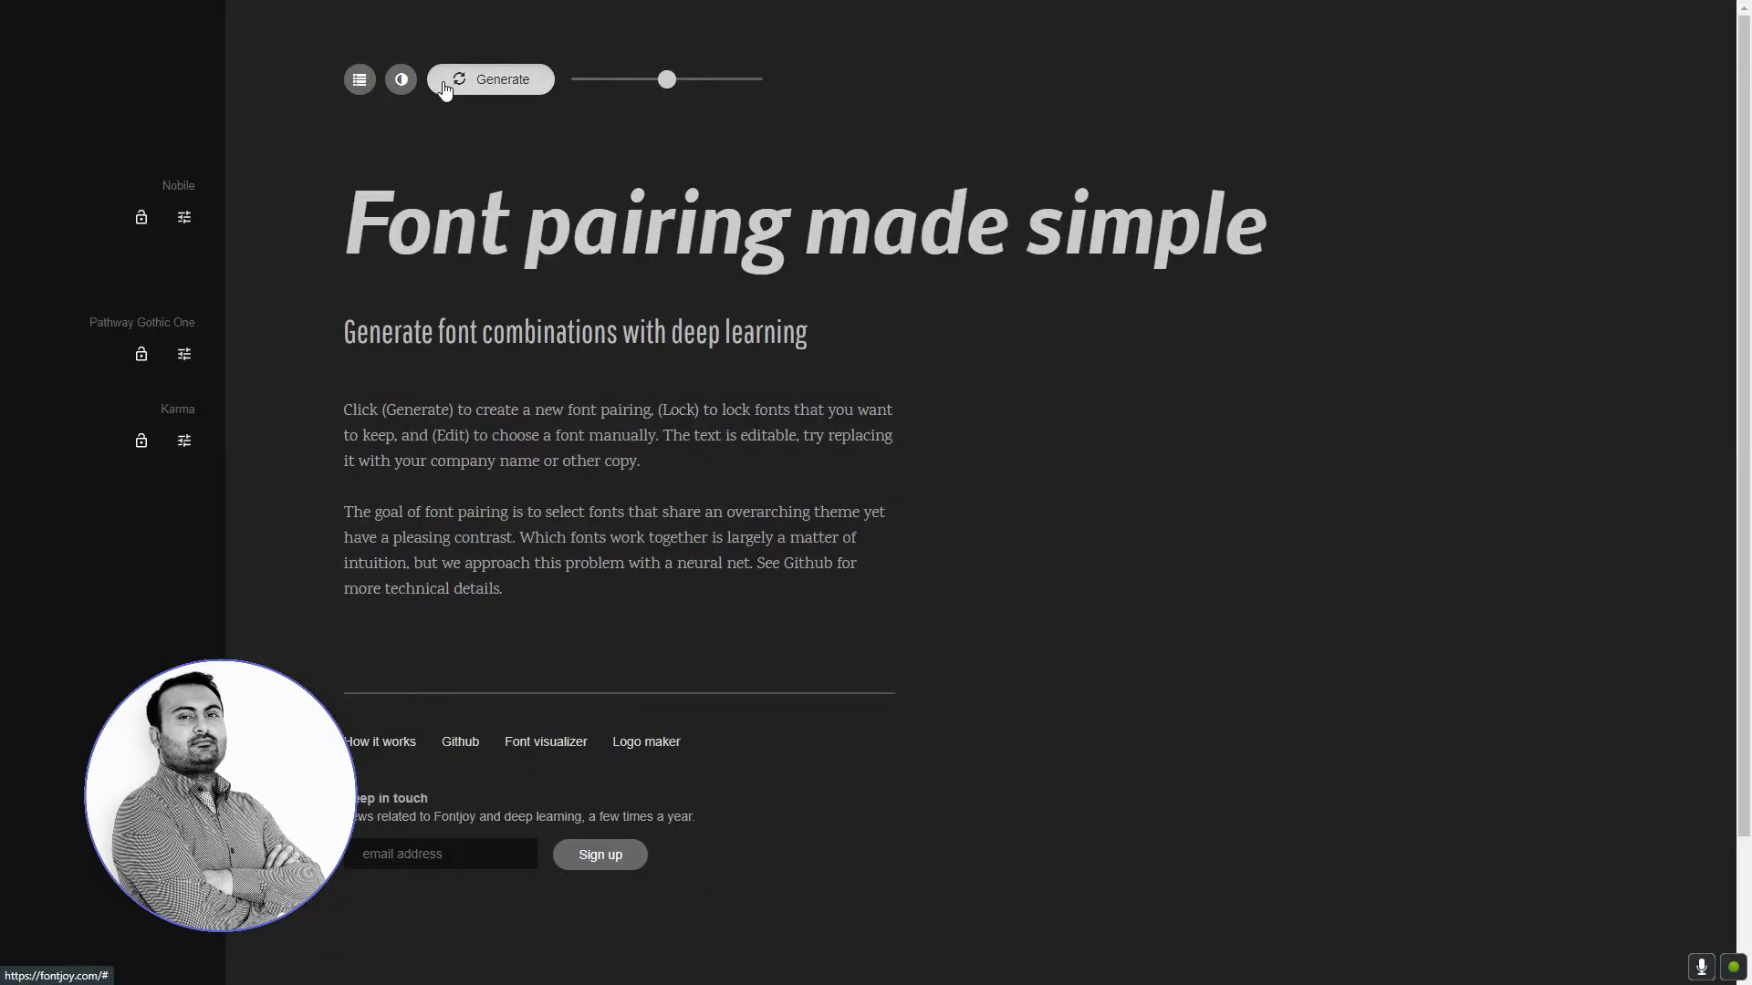
{"action": "left_click", "coordinate": [445, 84]}
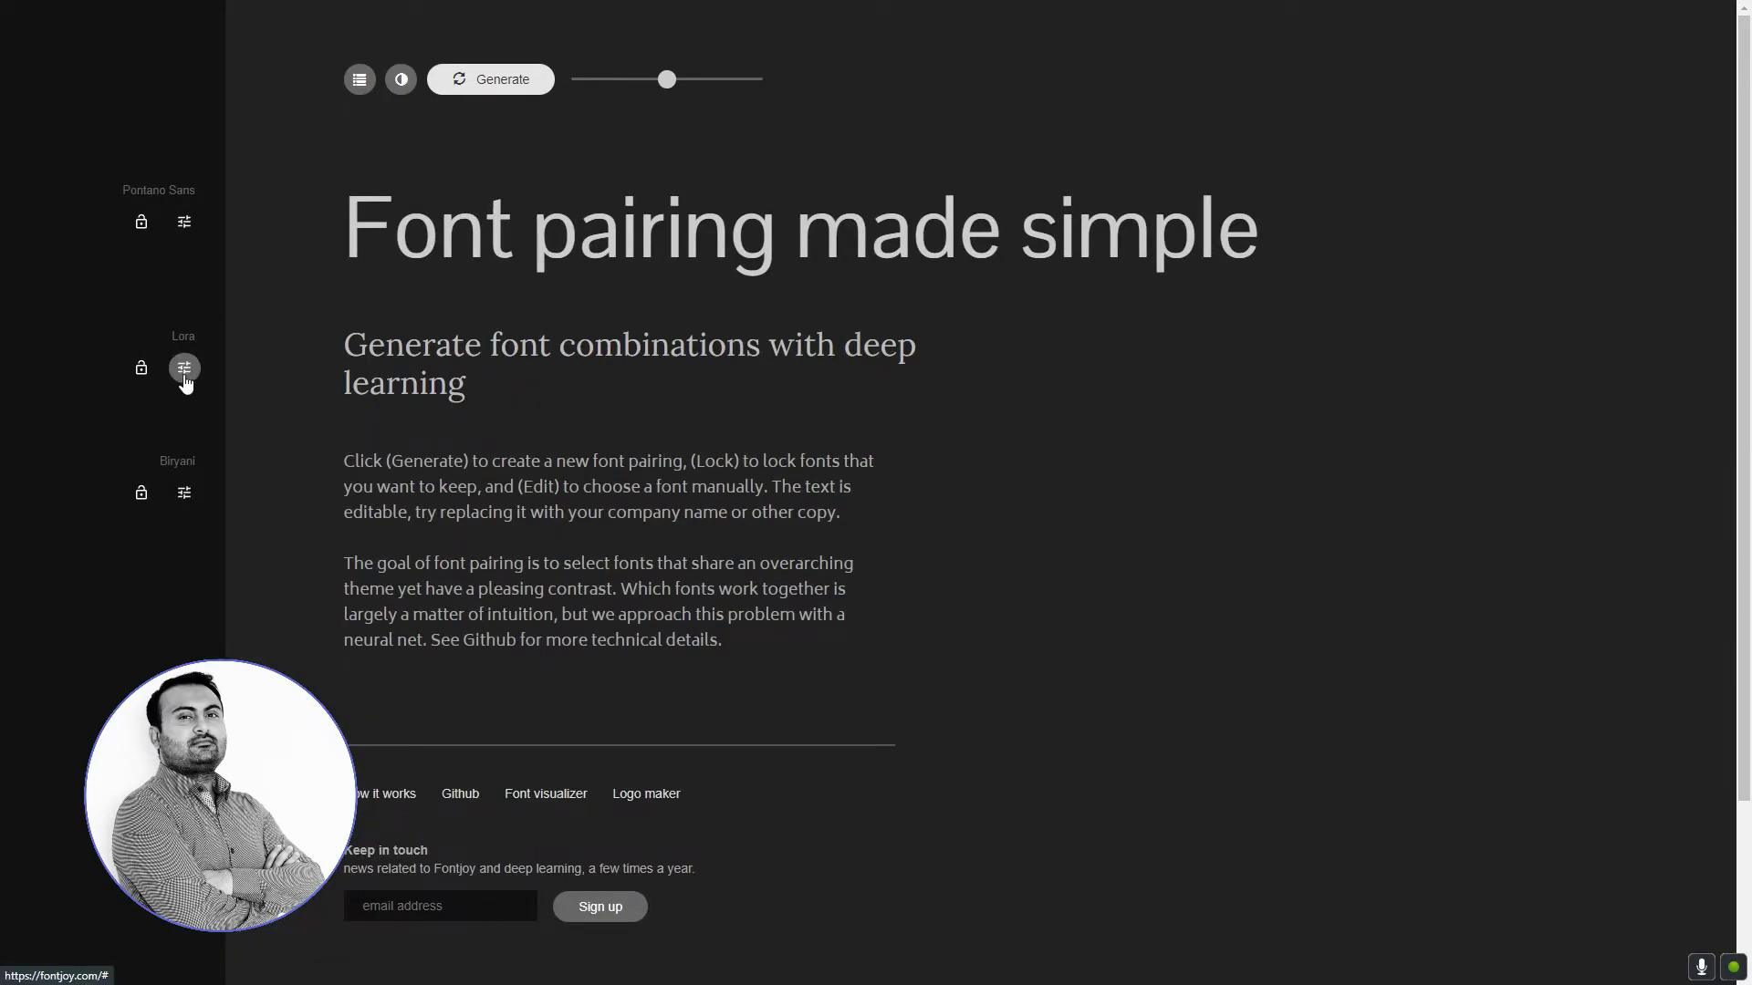
{"action": "left_click", "coordinate": [184, 369]}
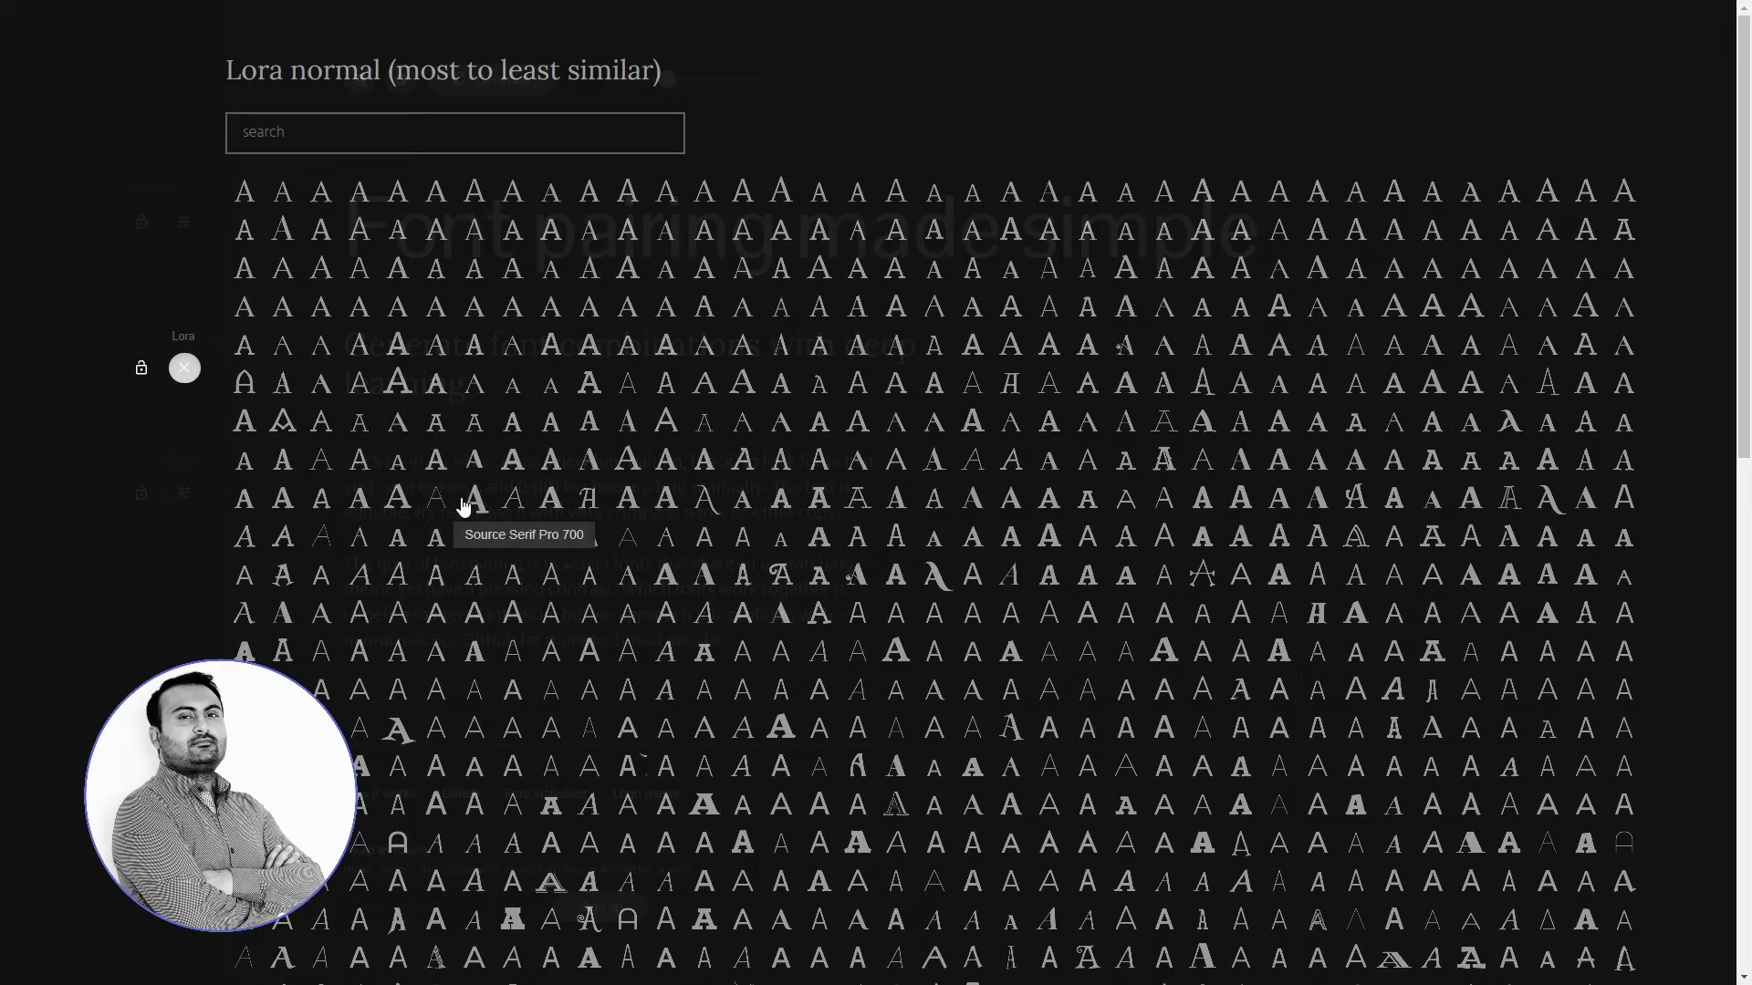
{"action": "left_click", "coordinate": [464, 505]}
Lower the font contrast setting and regenerate, landing on Lobster Two, Libre Franklin and Merriweather.
{"action": "left_click", "coordinate": [677, 80]}
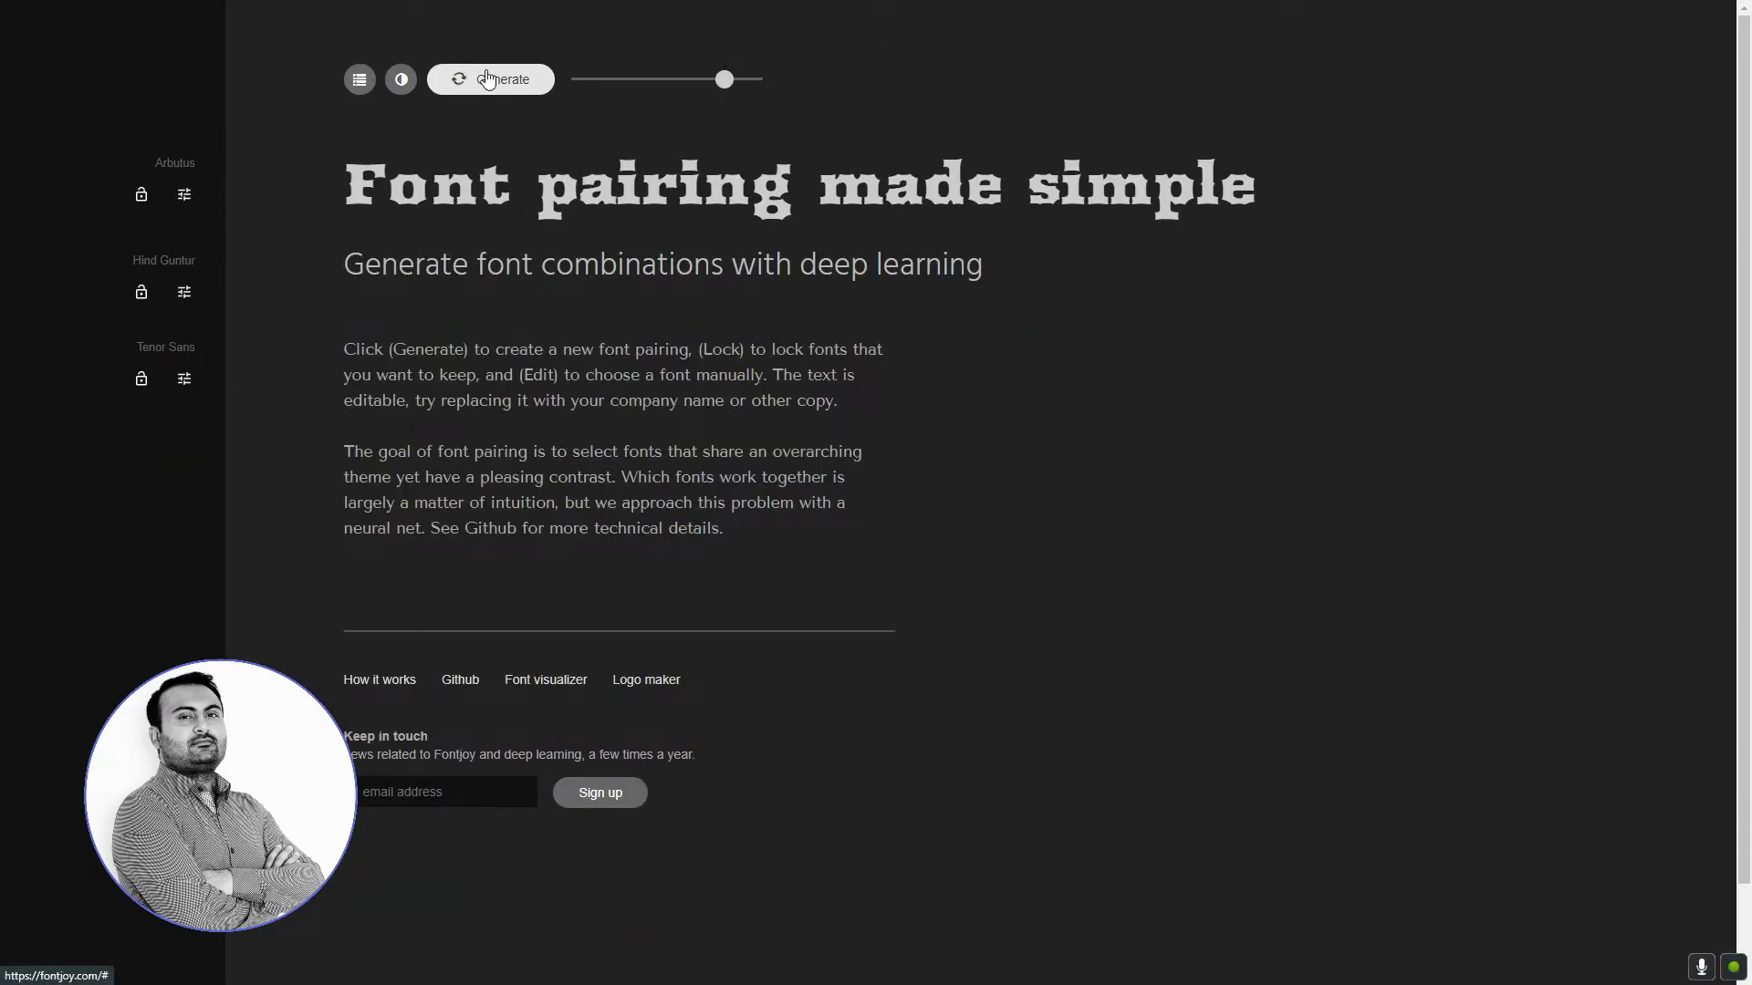
{"action": "left_click", "coordinate": [512, 112]}
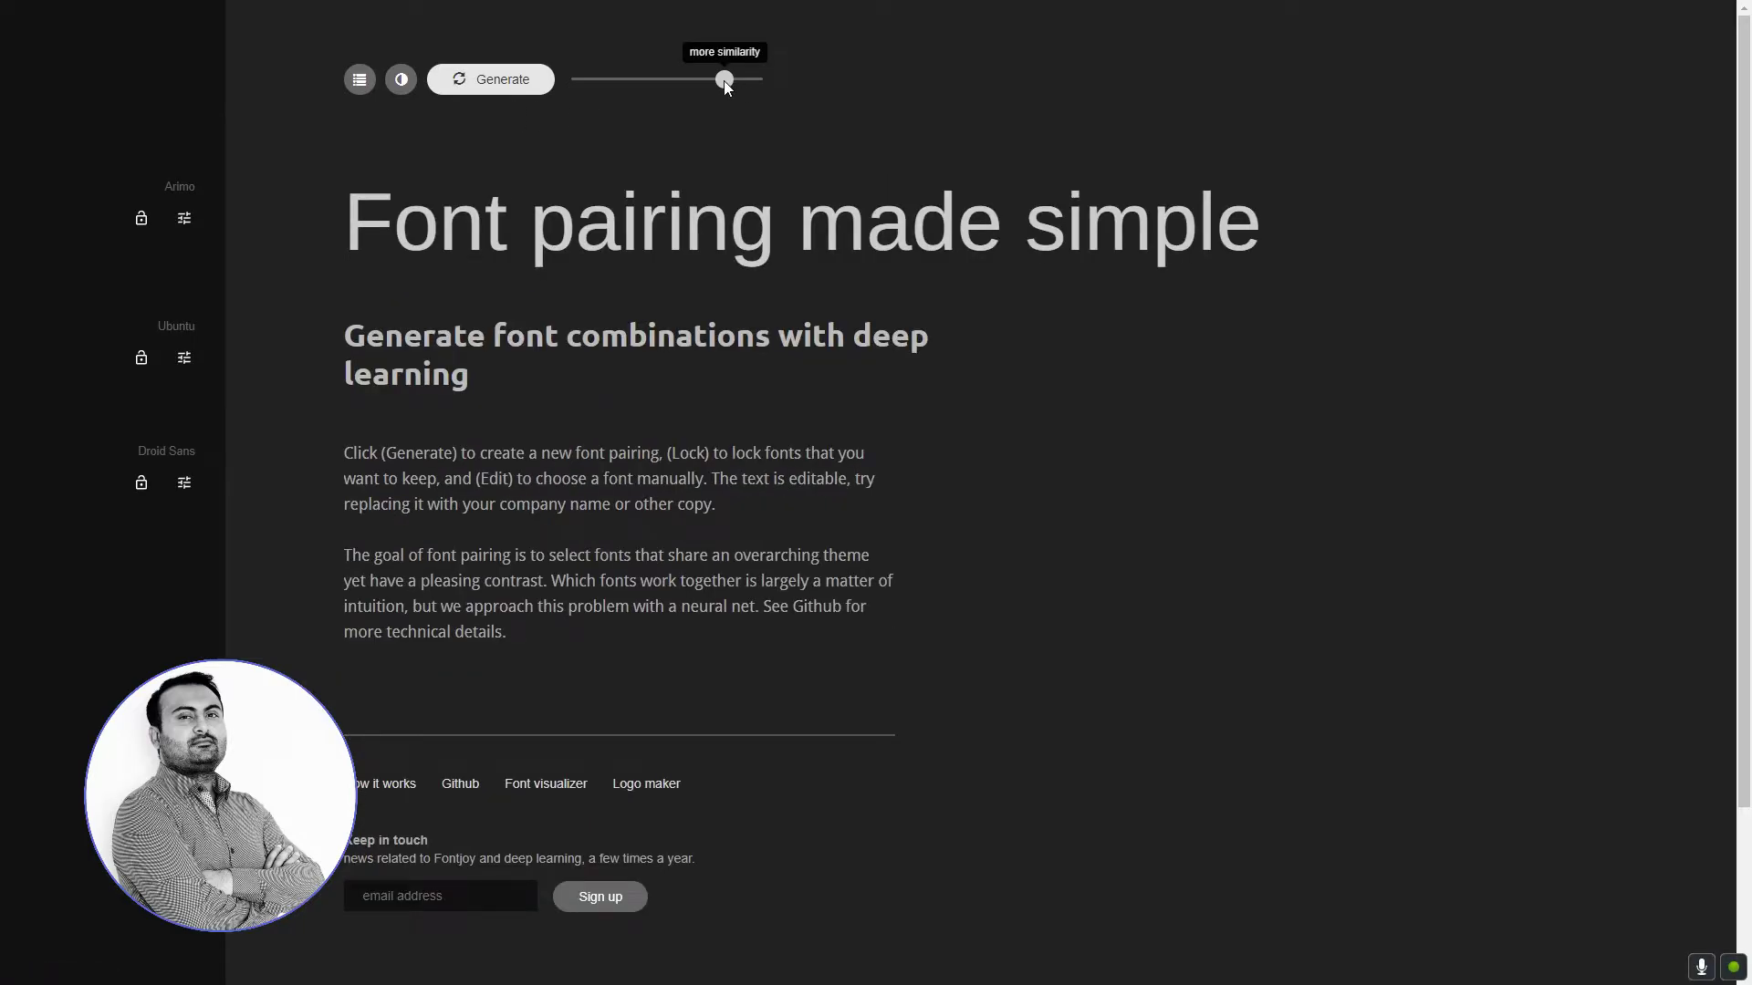
{"action": "left_click_drag", "start_coordinate": [724, 80], "coordinate": [569, 80]}
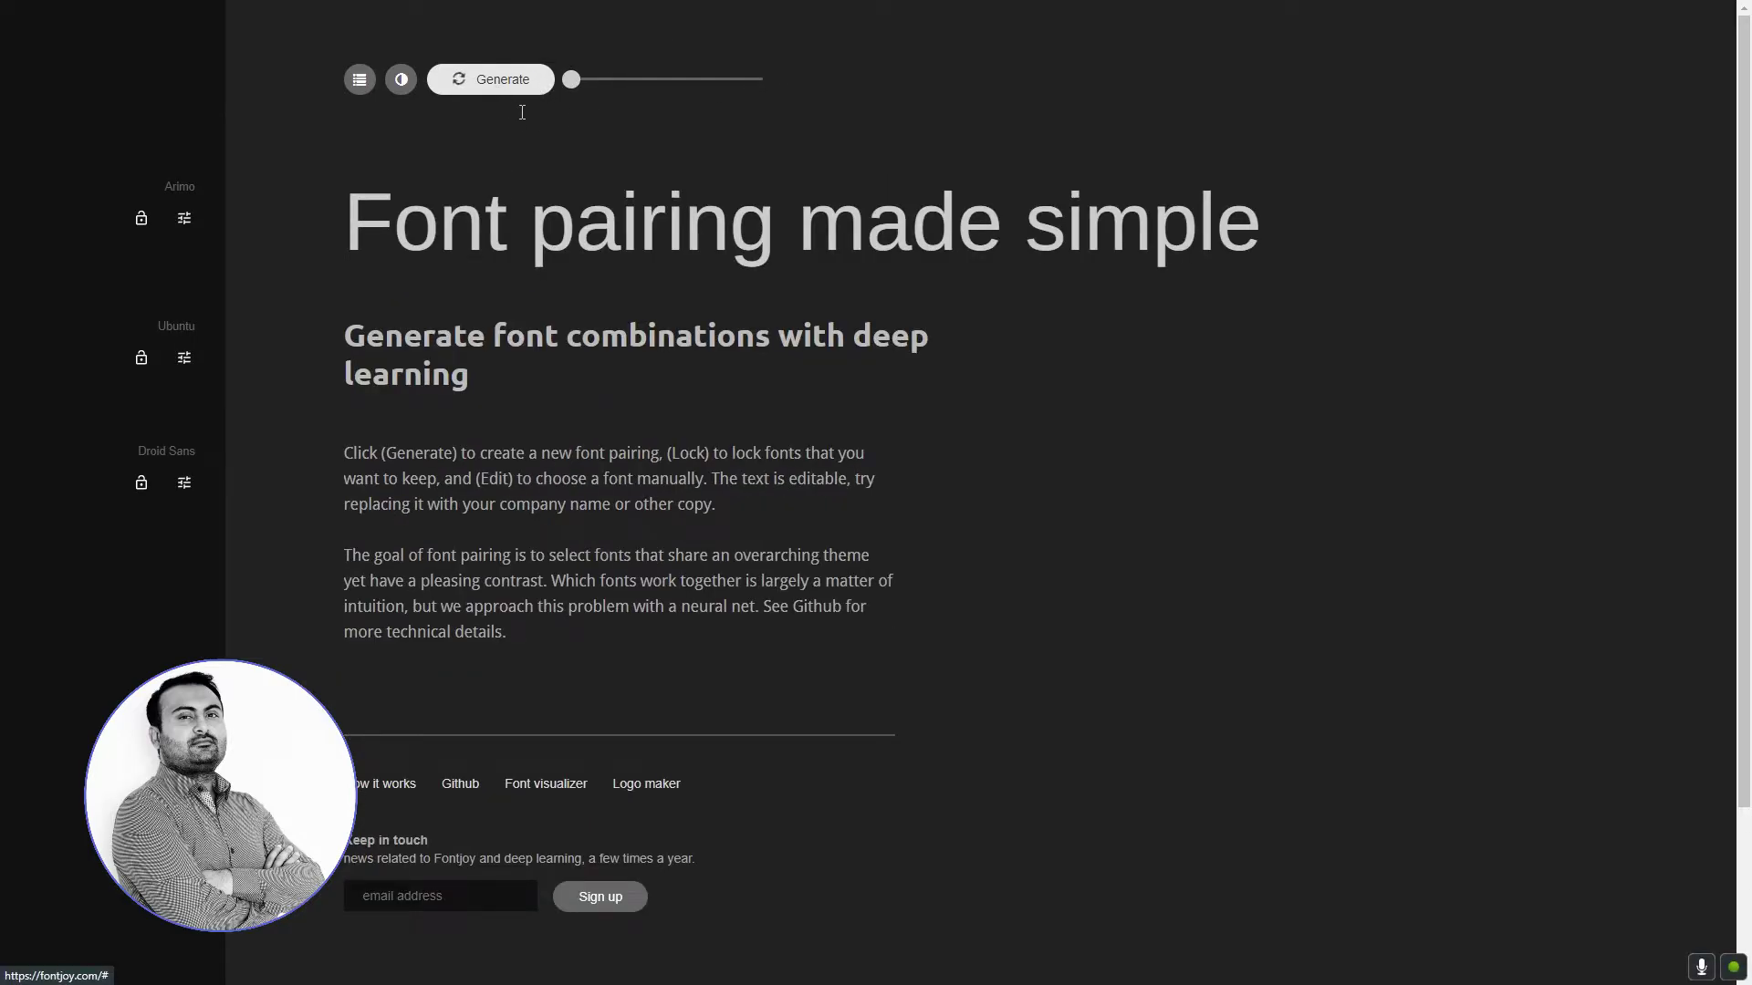
{"action": "left_click", "coordinate": [527, 91]}
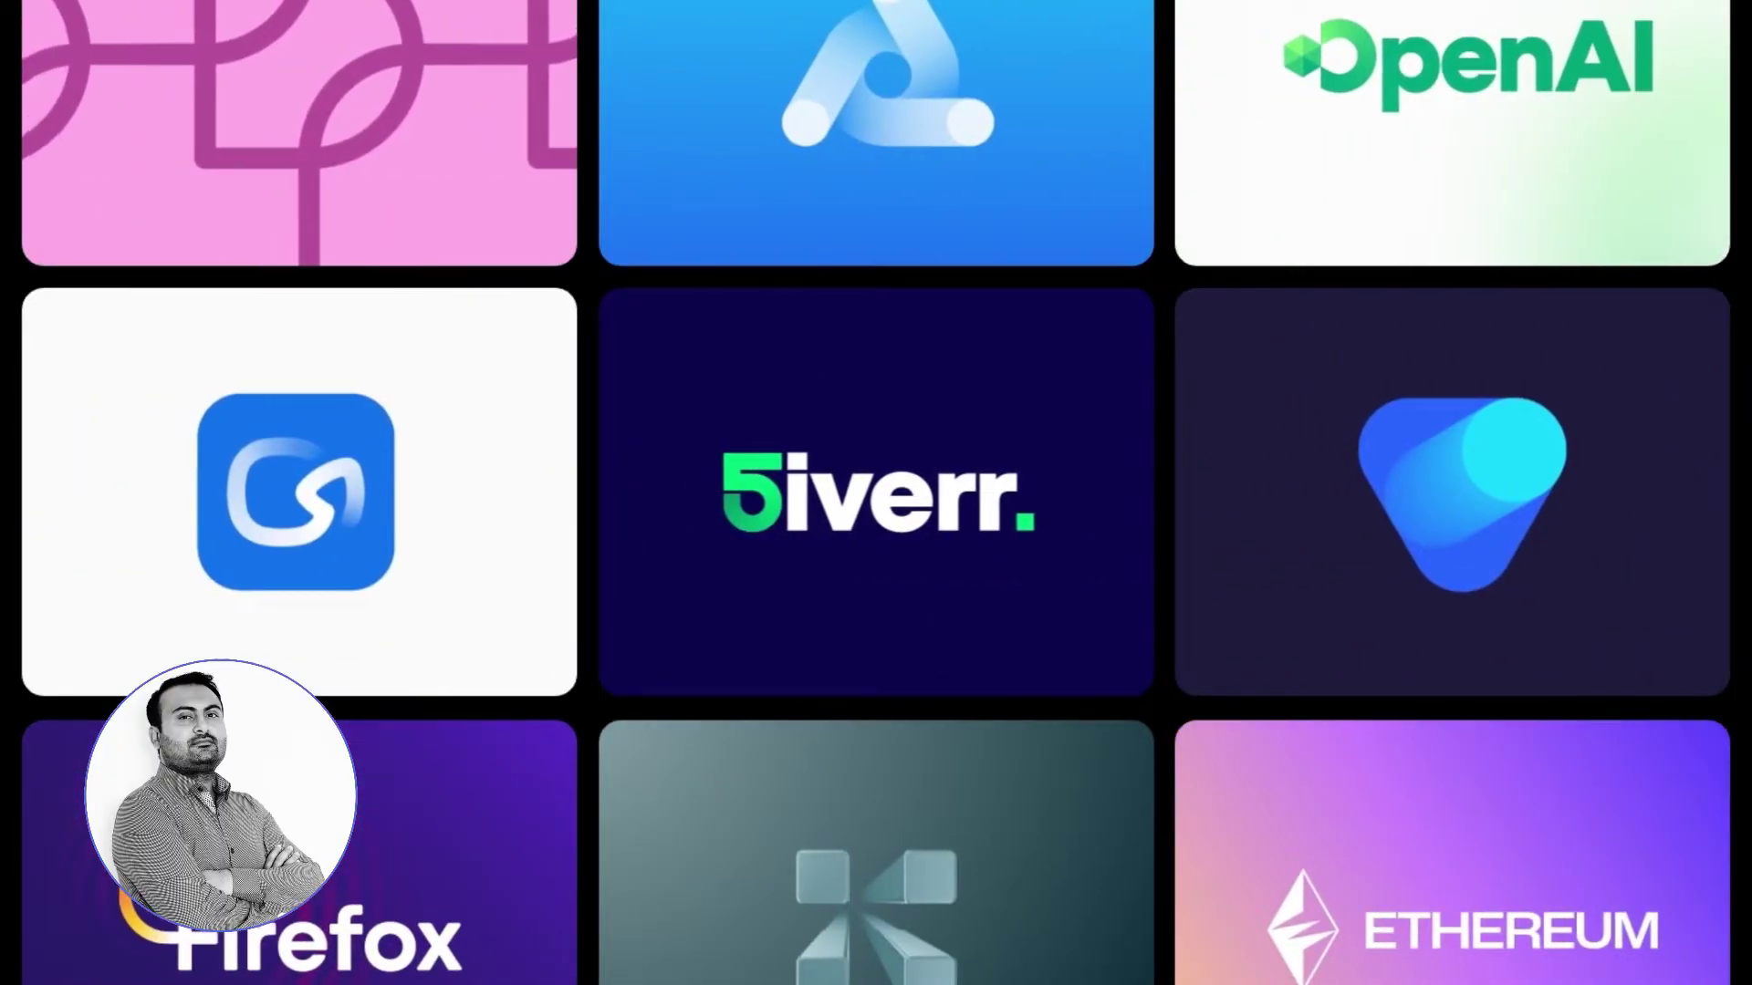
Pick Source Serif Pro from Lora's similar-font grid and Ubuntu Mono from Biryani's.
{"action": "left_click", "coordinate": [184, 368]}
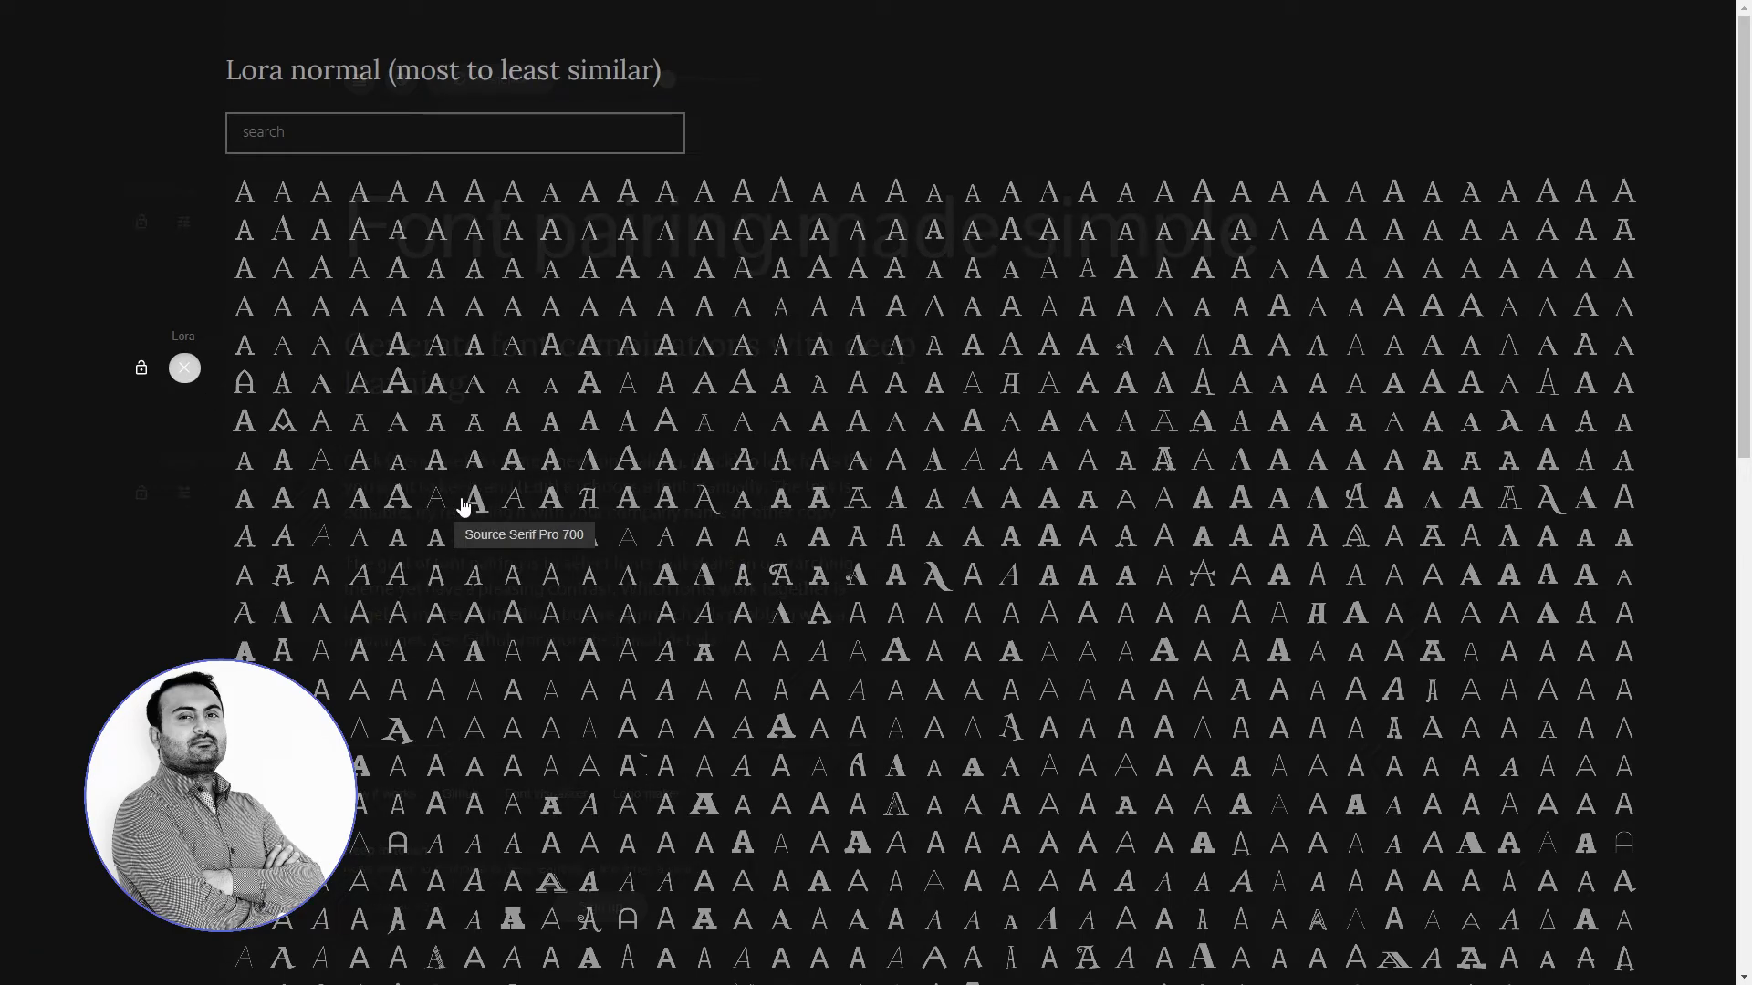
{"action": "left_click", "coordinate": [462, 505]}
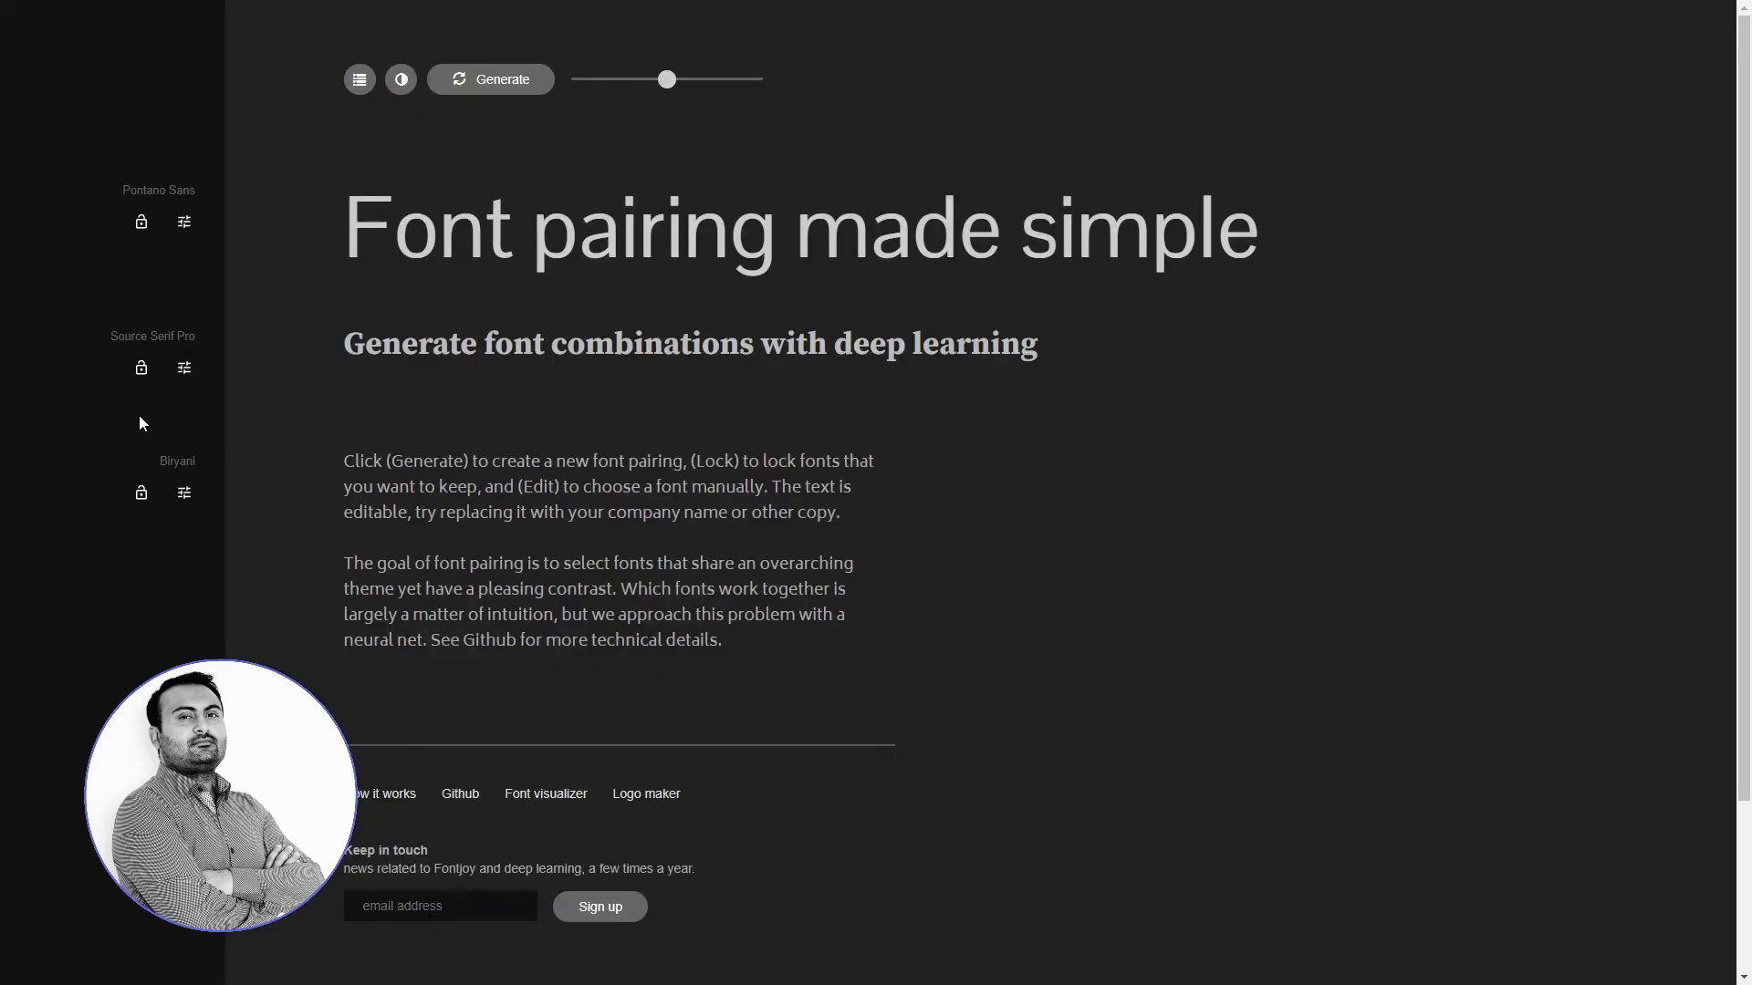
{"action": "left_click", "coordinate": [184, 492]}
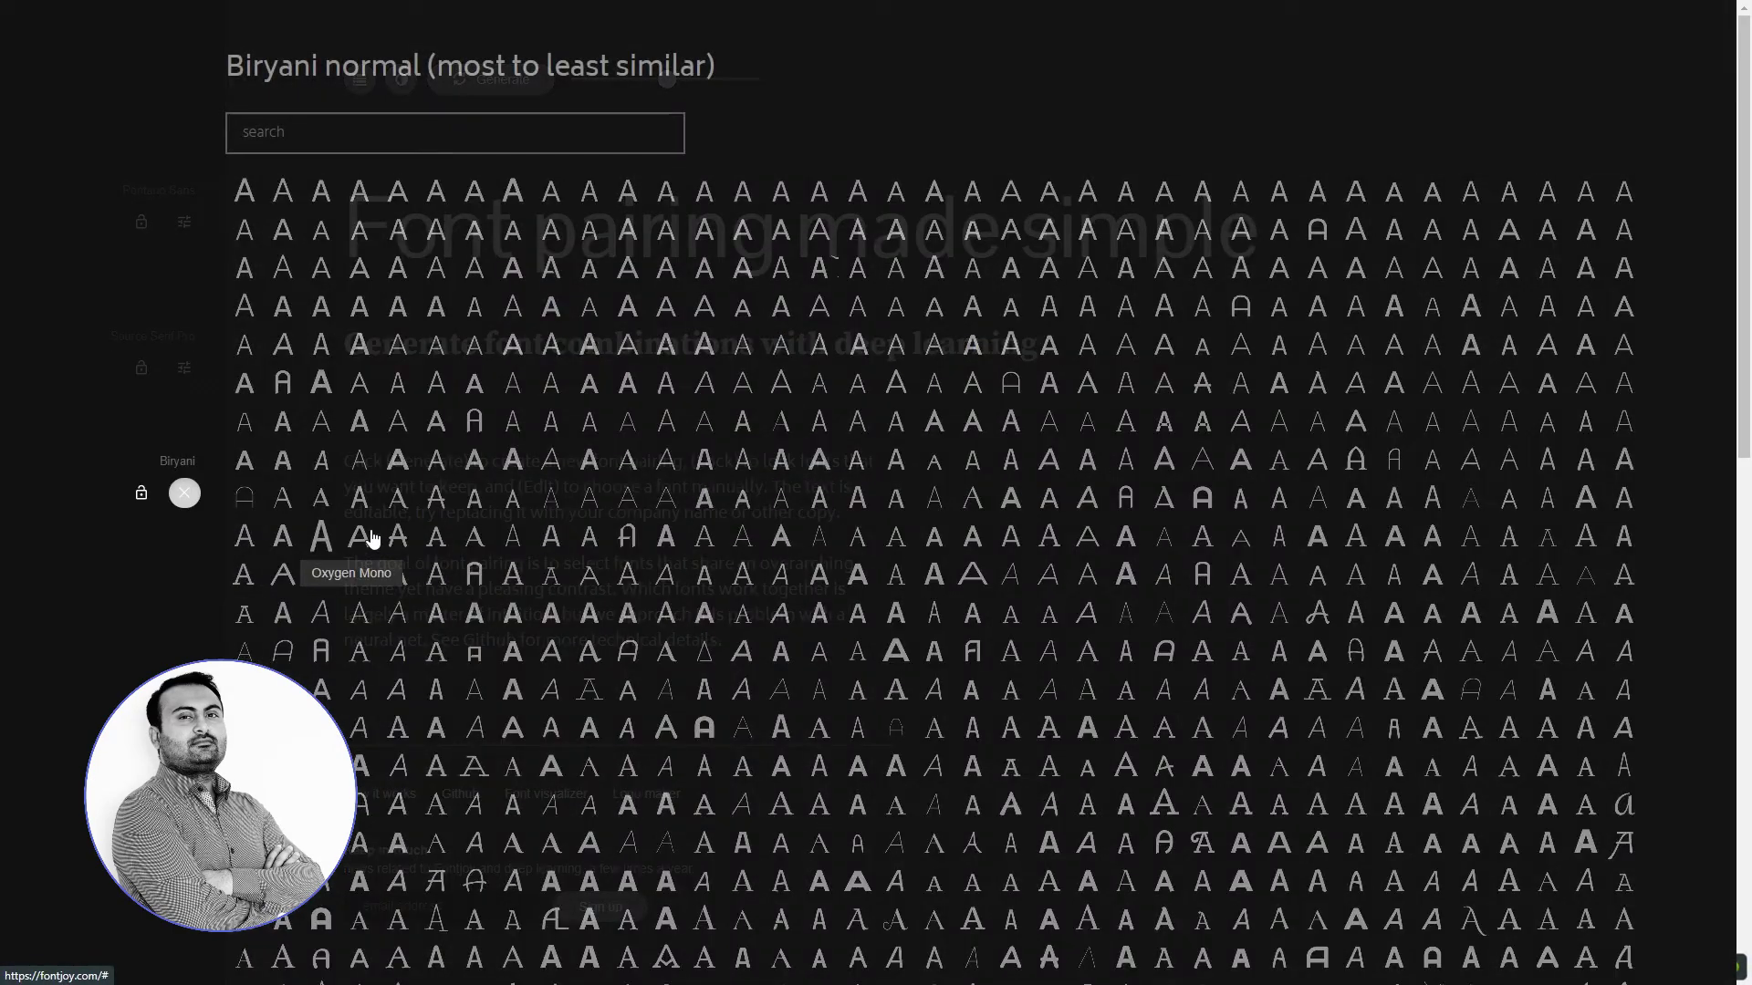
{"action": "left_click", "coordinate": [477, 497]}
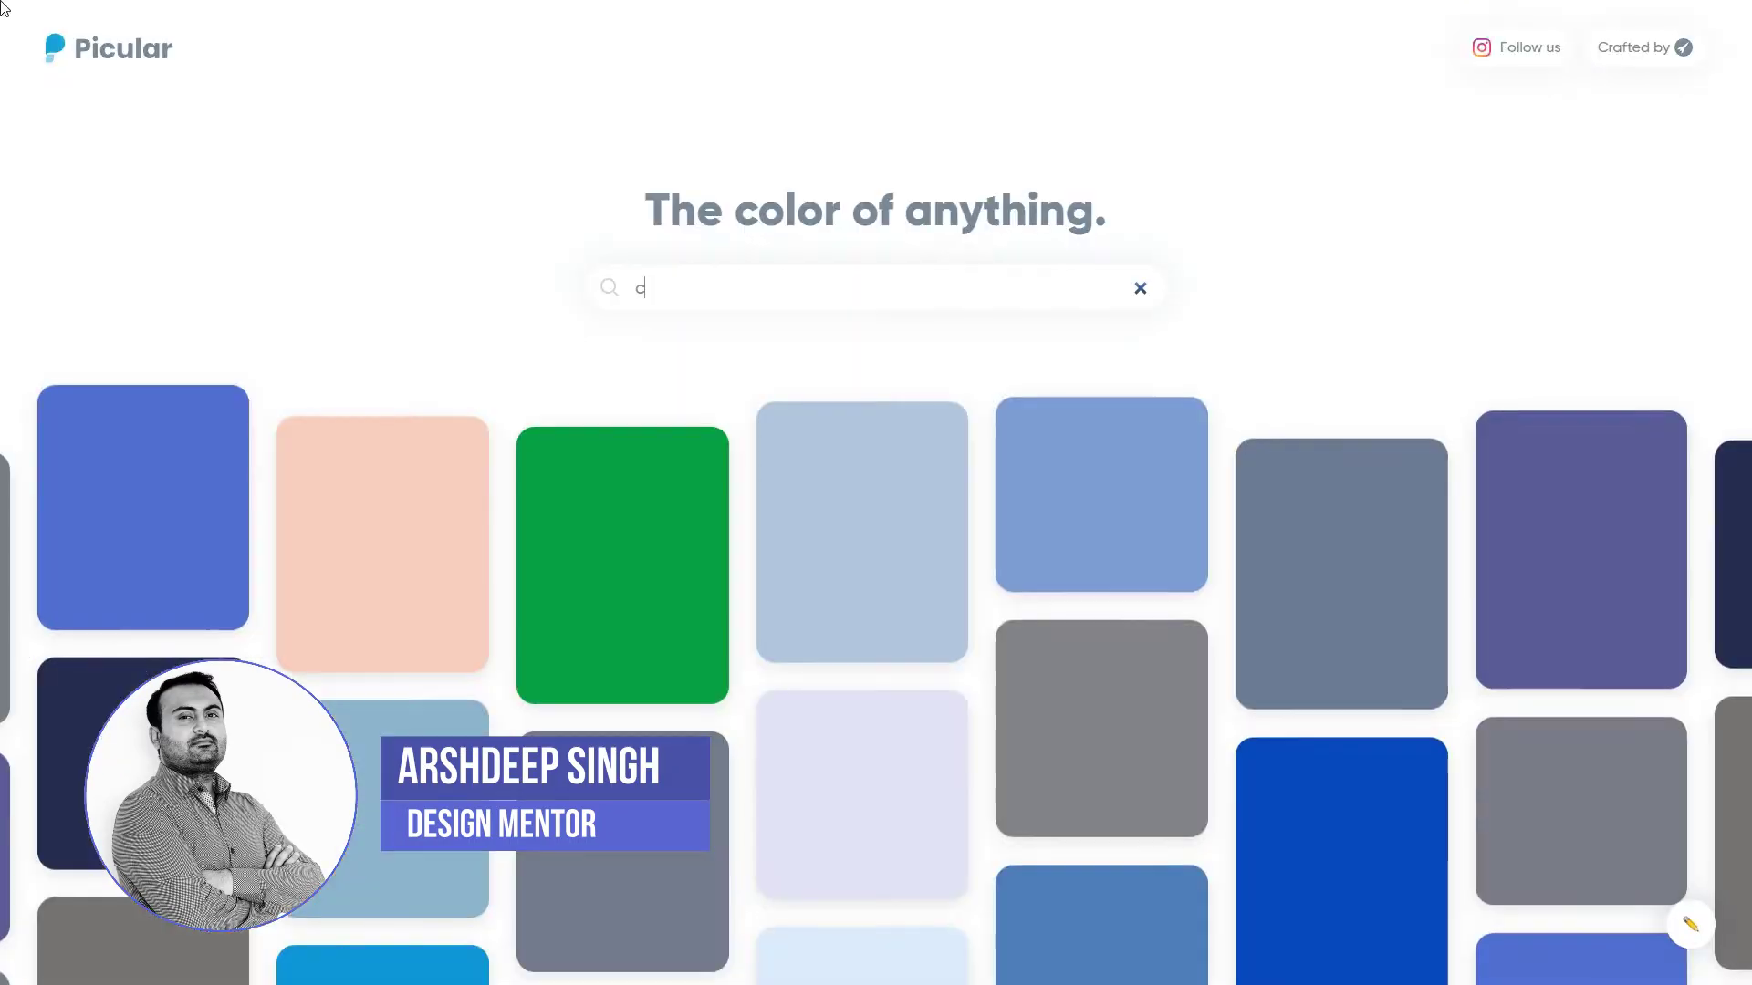
Search 'coffee' and scan its brown and orange swatches, then replace the search with 'calm'.
{"action": "type", "text": "offee"}
{"action": "key", "text": "Return"}
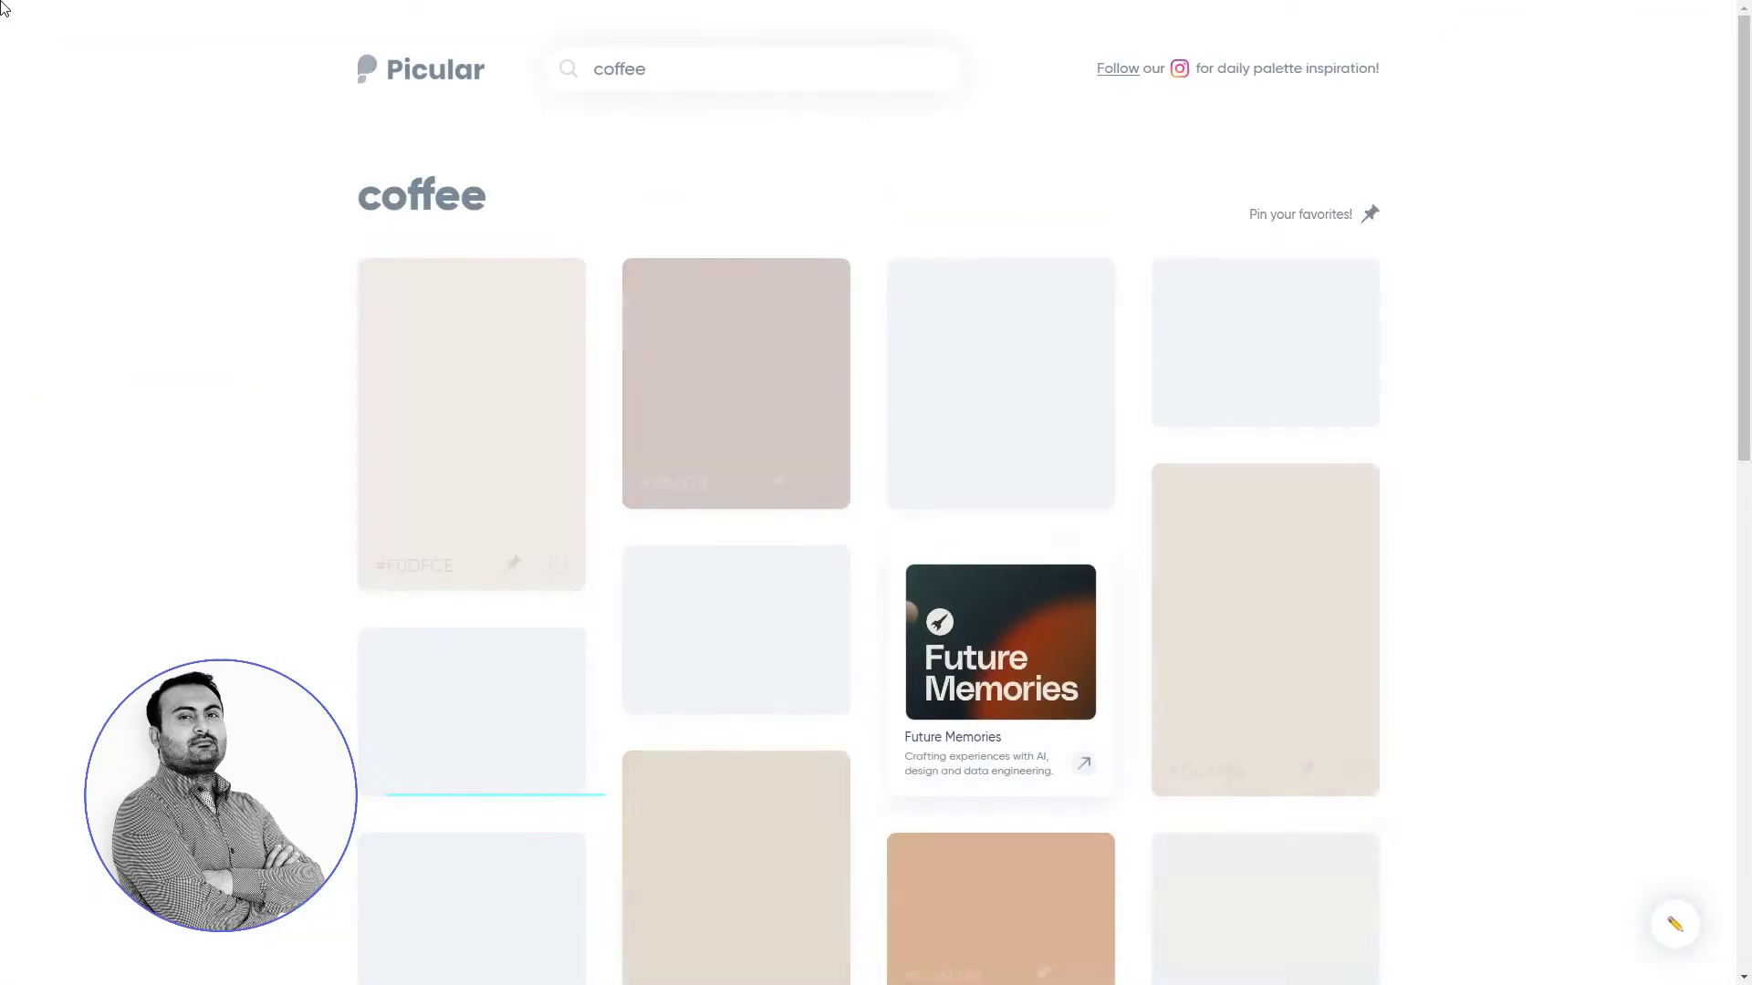
{"action": "scroll", "coordinate": [210, 521], "scroll_direction": "down", "scroll_amount": 10}
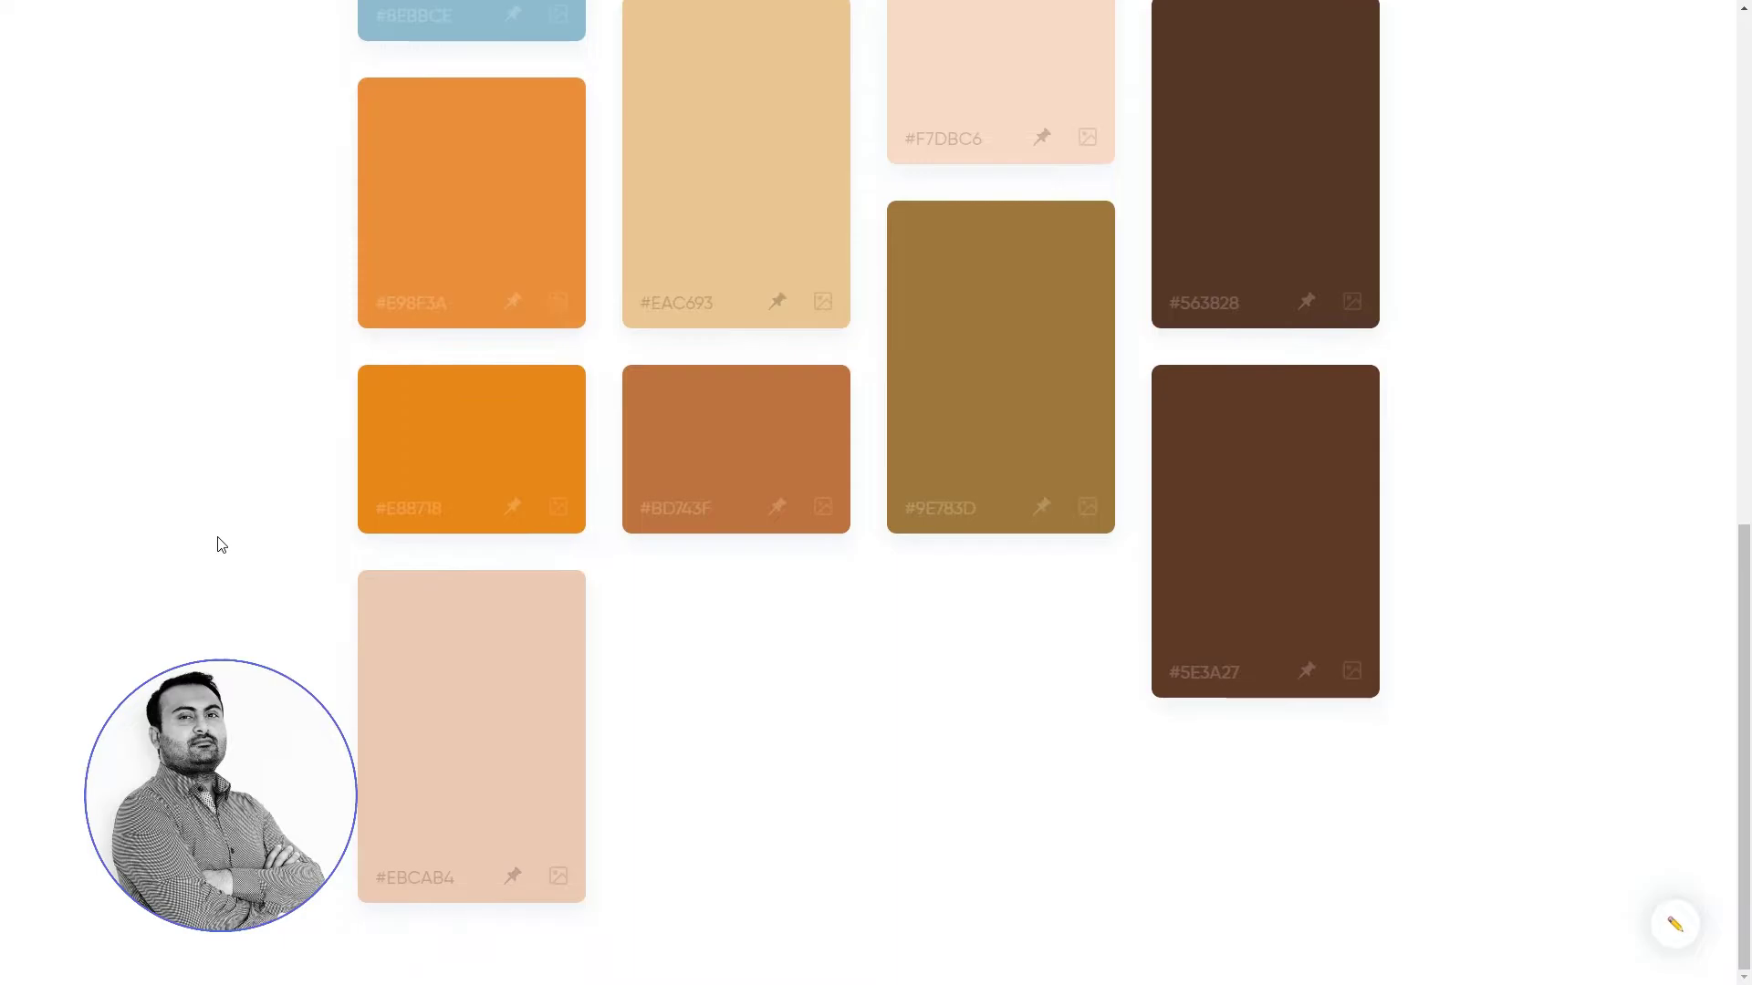
{"action": "scroll", "coordinate": [219, 544], "scroll_direction": "up", "scroll_amount": 12}
{"action": "triple_click", "coordinate": [682, 73]}
{"action": "type", "text": "calm blue"}
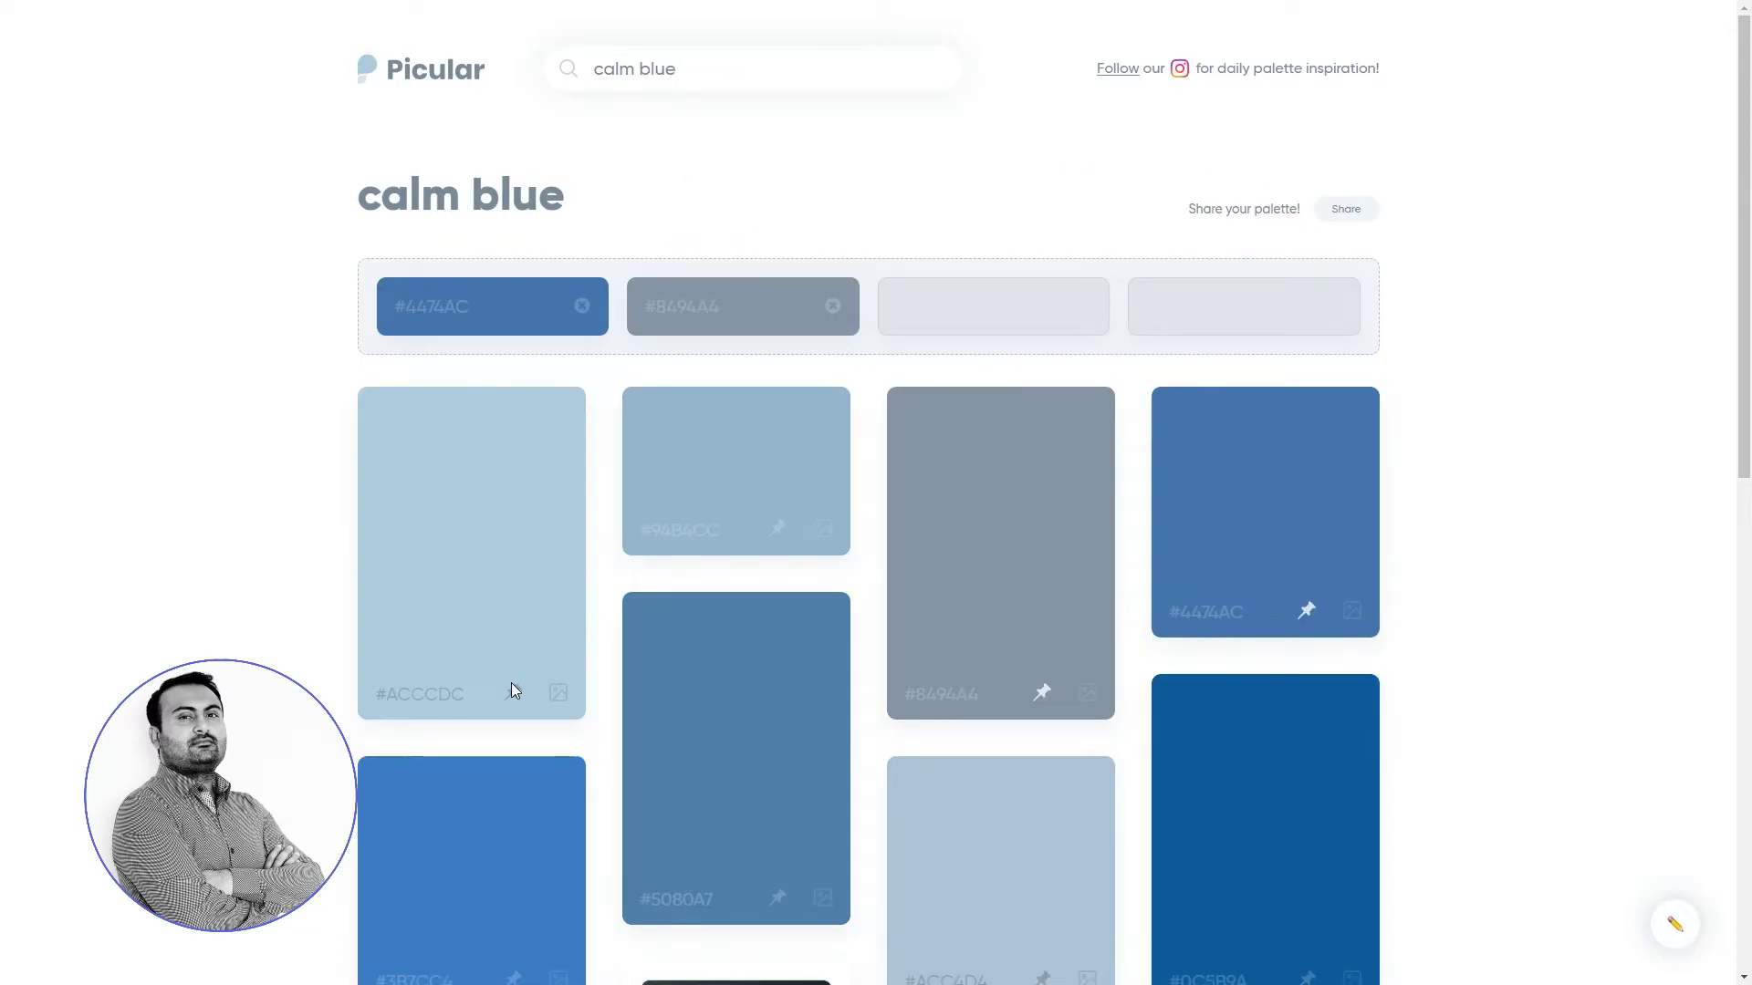
Pin the #ACCCDC and #5080A7 calm blue swatches to the palette.
{"action": "left_click", "coordinate": [511, 686]}
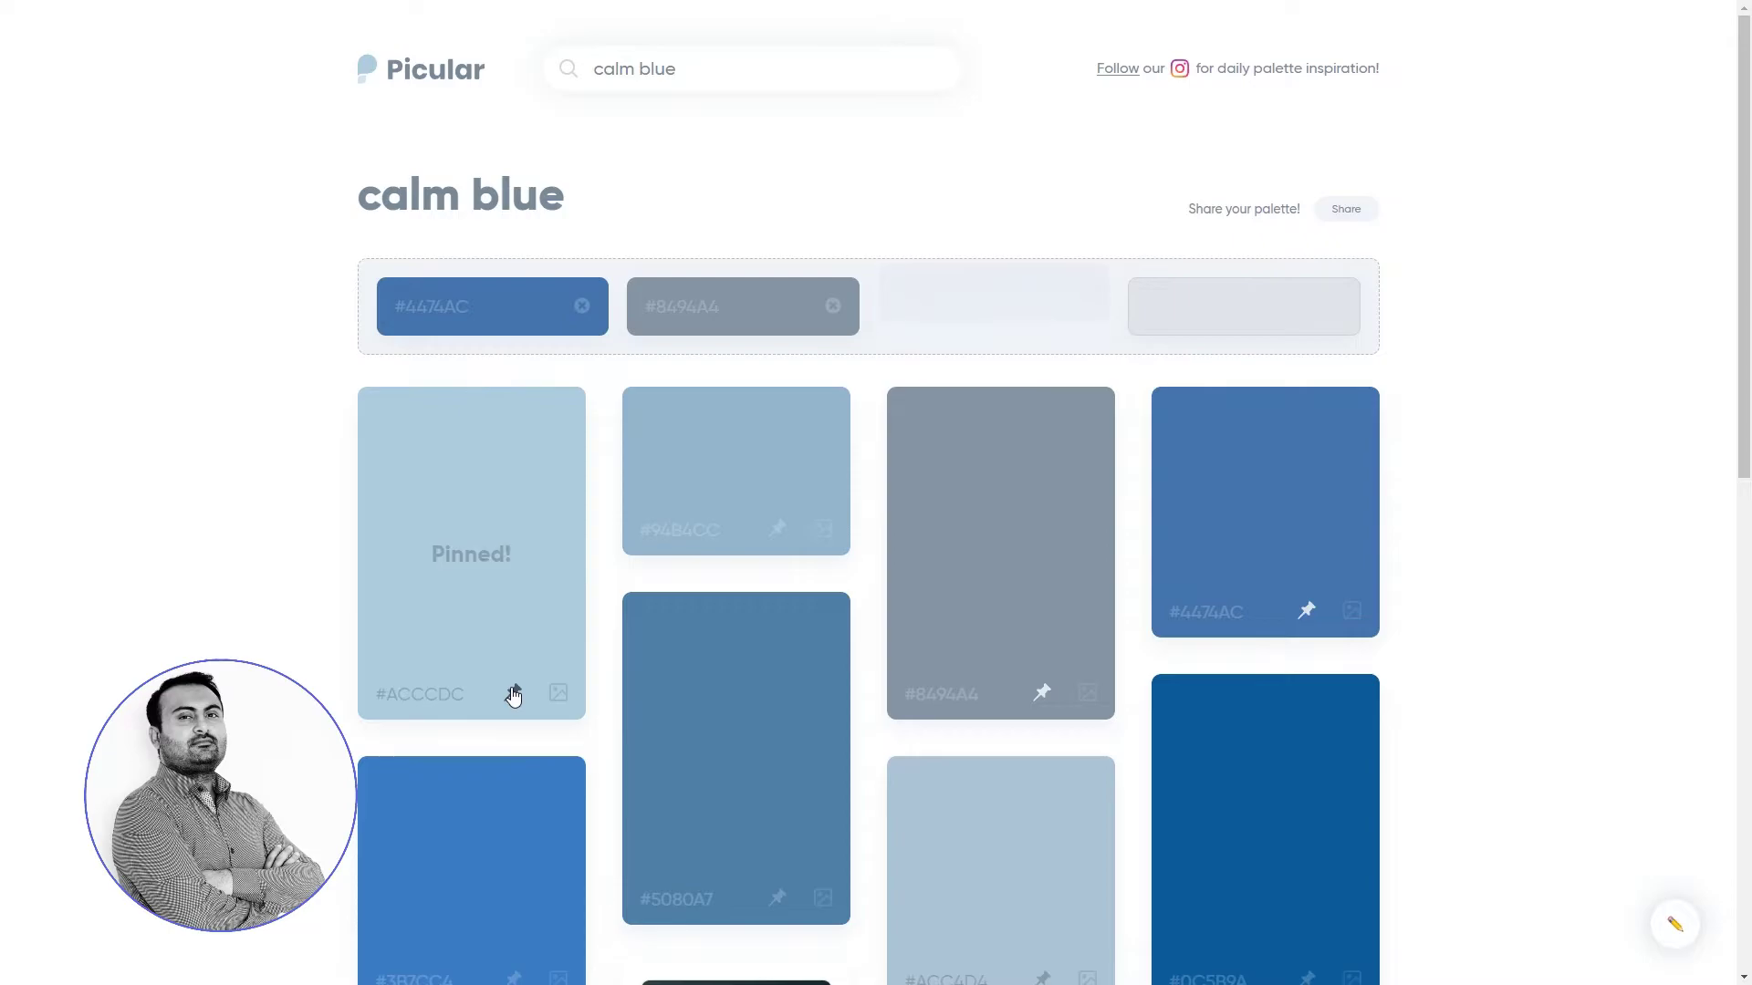
{"action": "scroll", "coordinate": [469, 604], "scroll_direction": "down", "scroll_amount": 2}
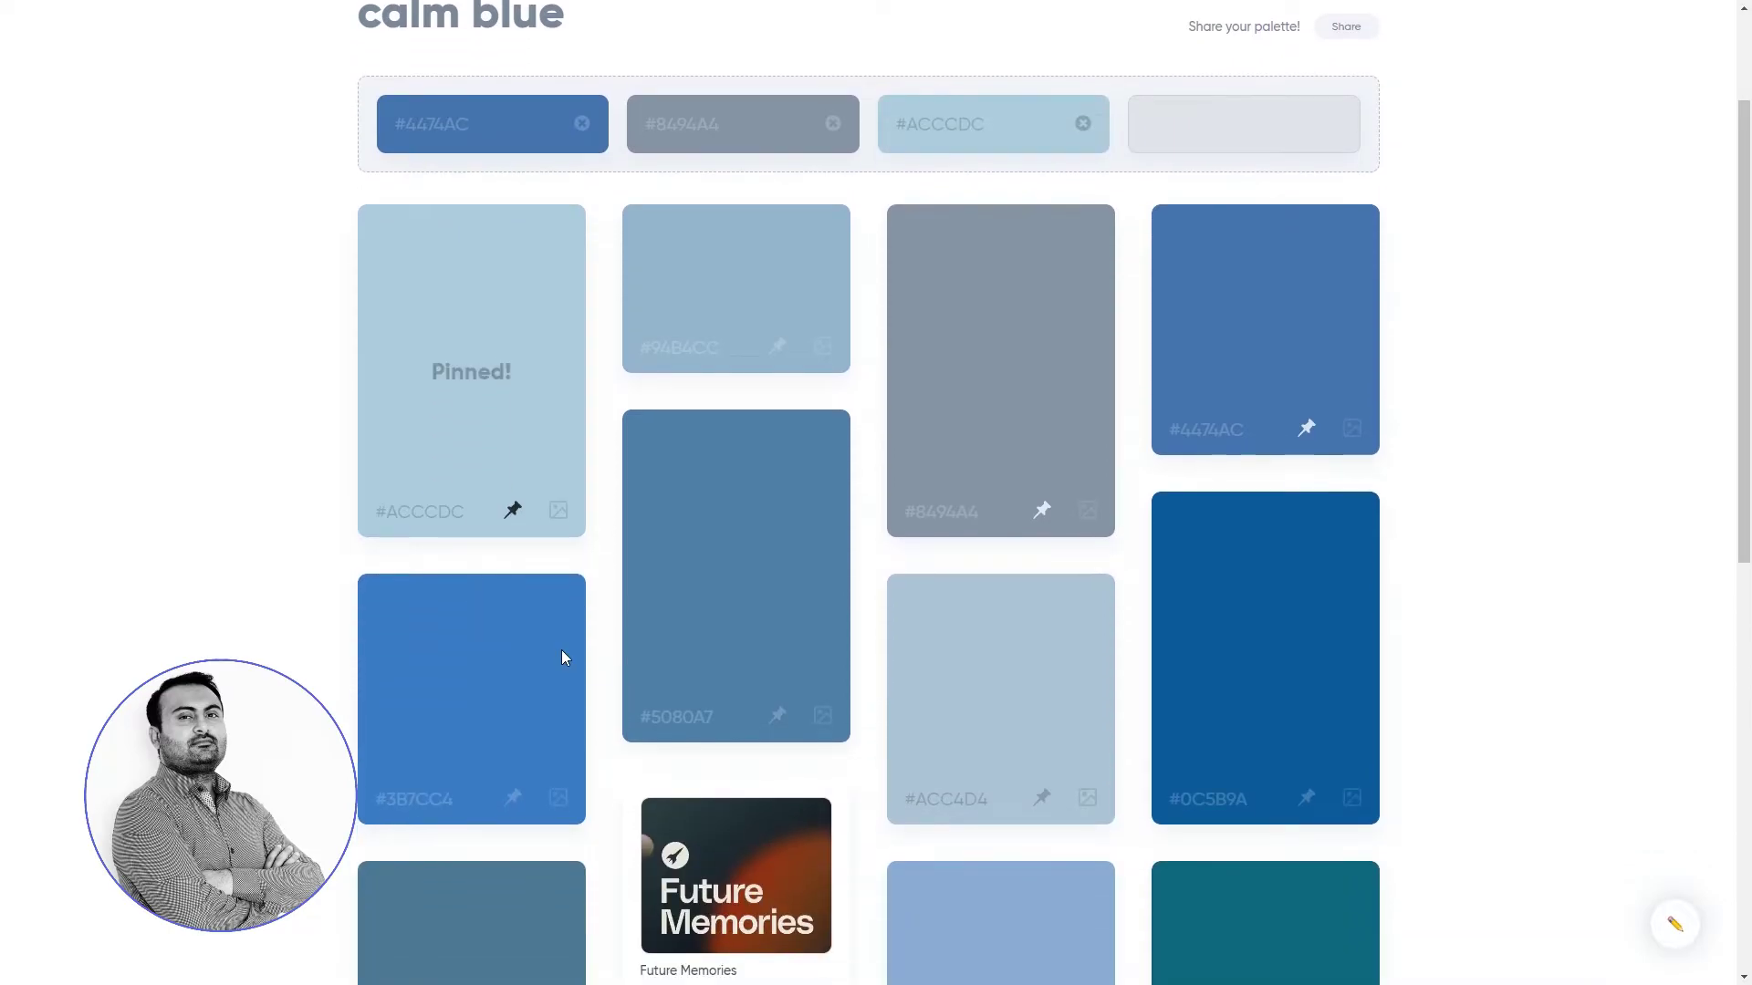
{"action": "left_click", "coordinate": [777, 723]}
{"action": "scroll", "coordinate": [778, 727], "scroll_direction": "up", "scroll_amount": 2}
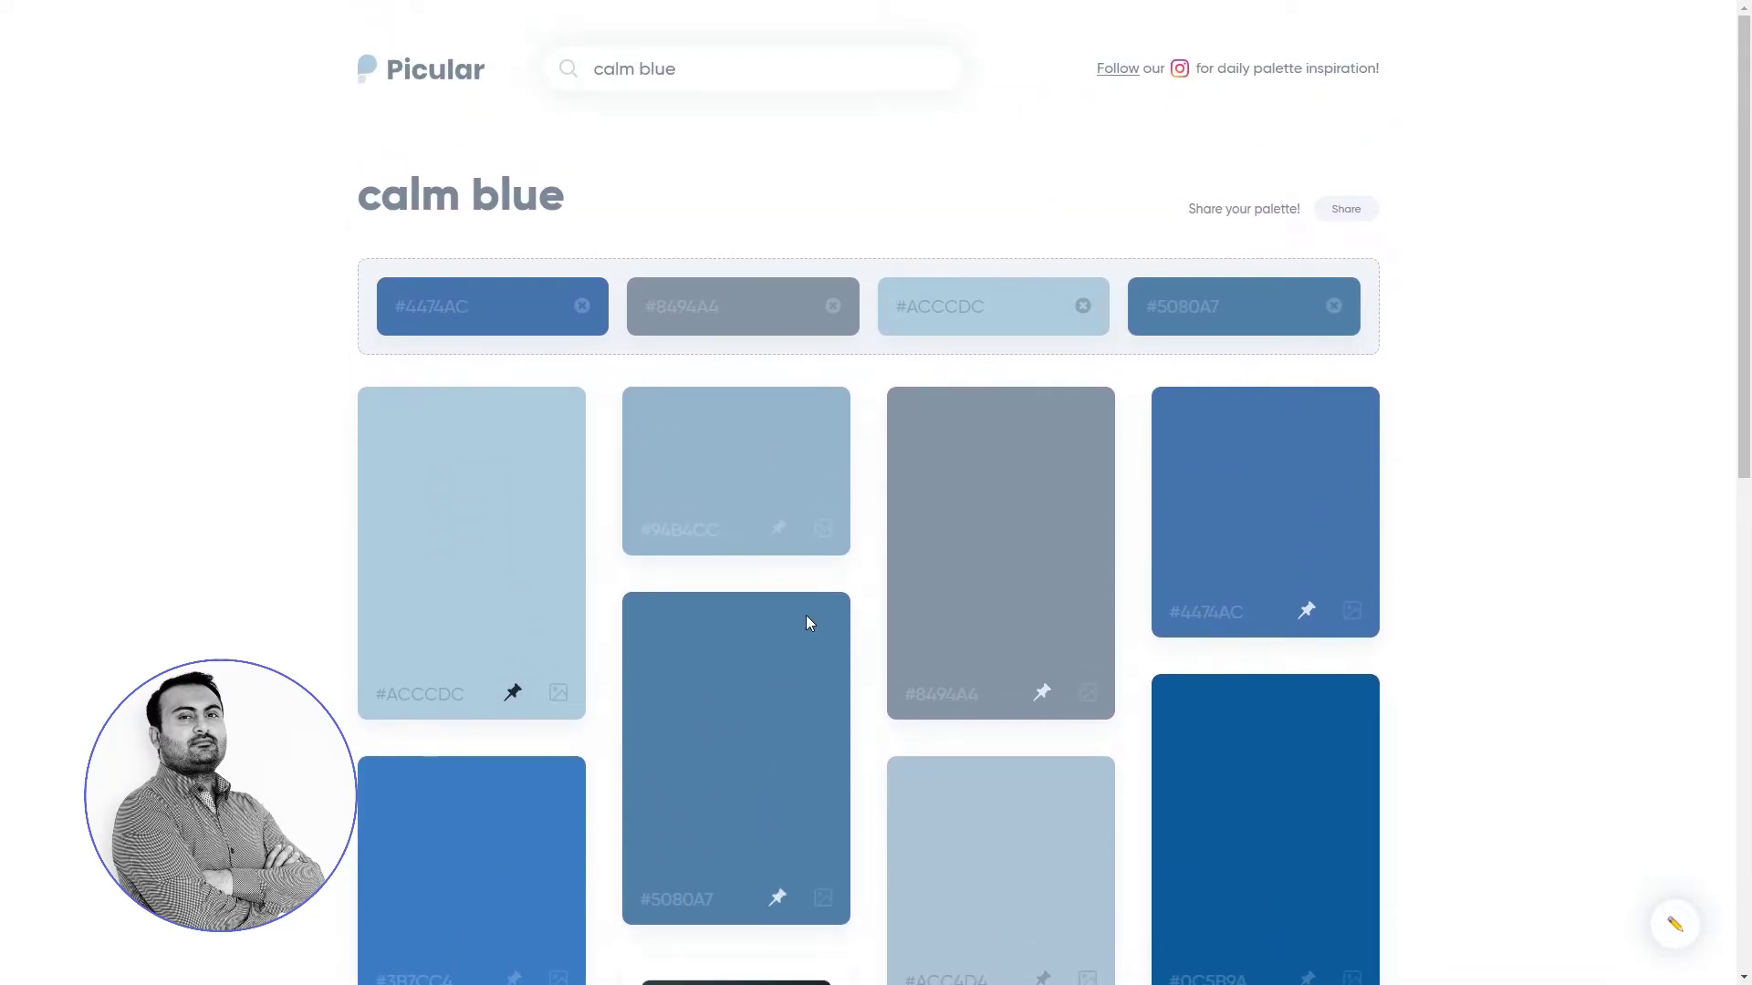
Search colours for 'nature', then move back to the 'vibrant' results and scroll through them.
{"action": "key", "text": "BackSpace"}
{"action": "key", "text": "BackSpace"}
{"action": "key", "text": "BackSpace"}
{"action": "key", "text": "BackSpace"}
{"action": "type", "text": "nature"}
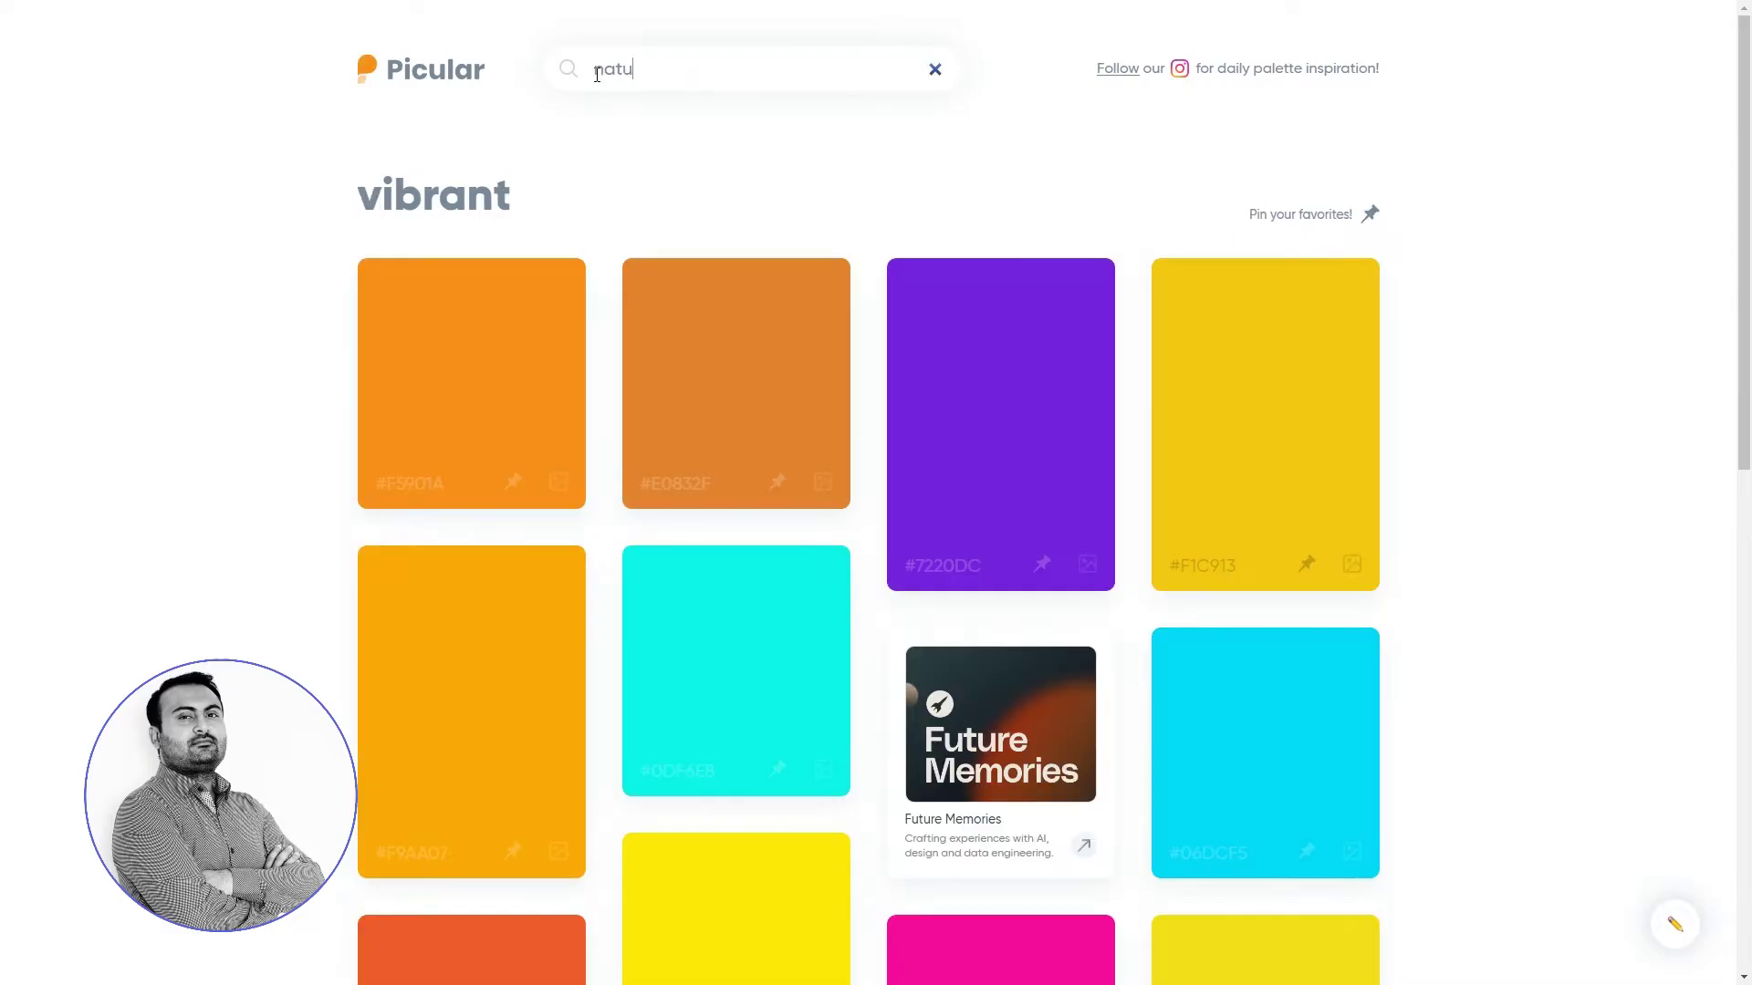
{"action": "key", "text": "Return"}
{"action": "scroll", "coordinate": [2, 80], "scroll_direction": "down", "scroll_amount": 10}
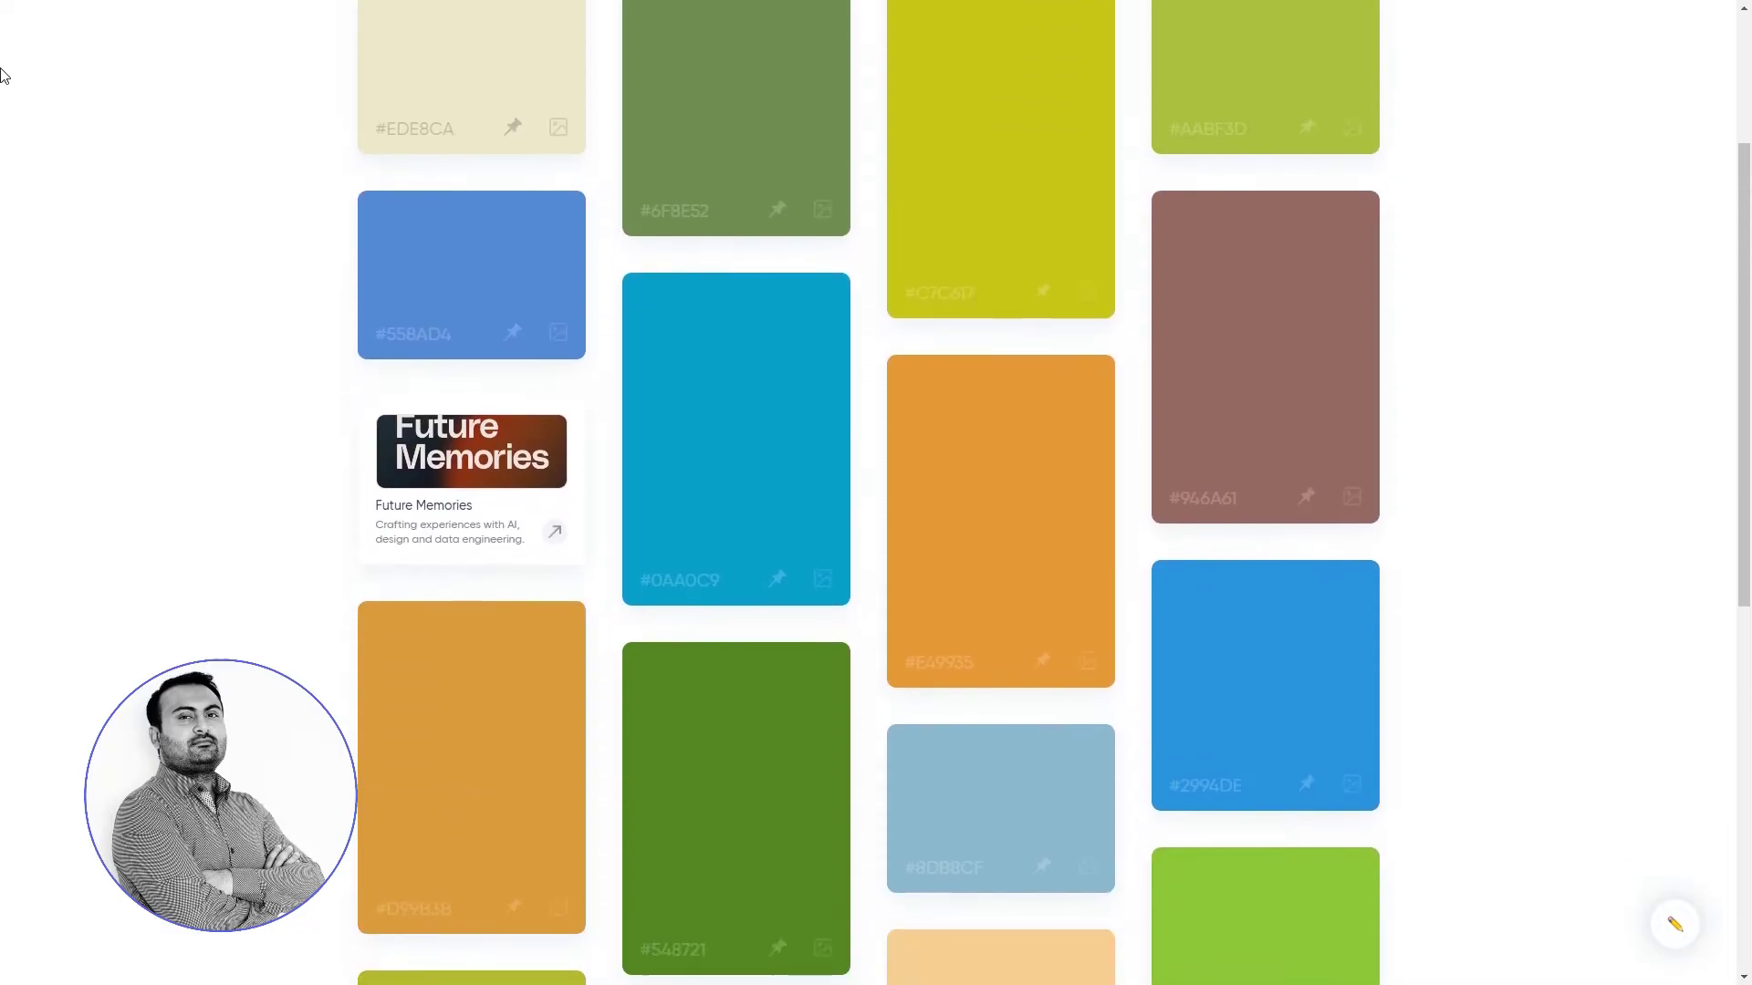
{"action": "scroll", "coordinate": [2, 80], "scroll_direction": "up", "scroll_amount": 10}
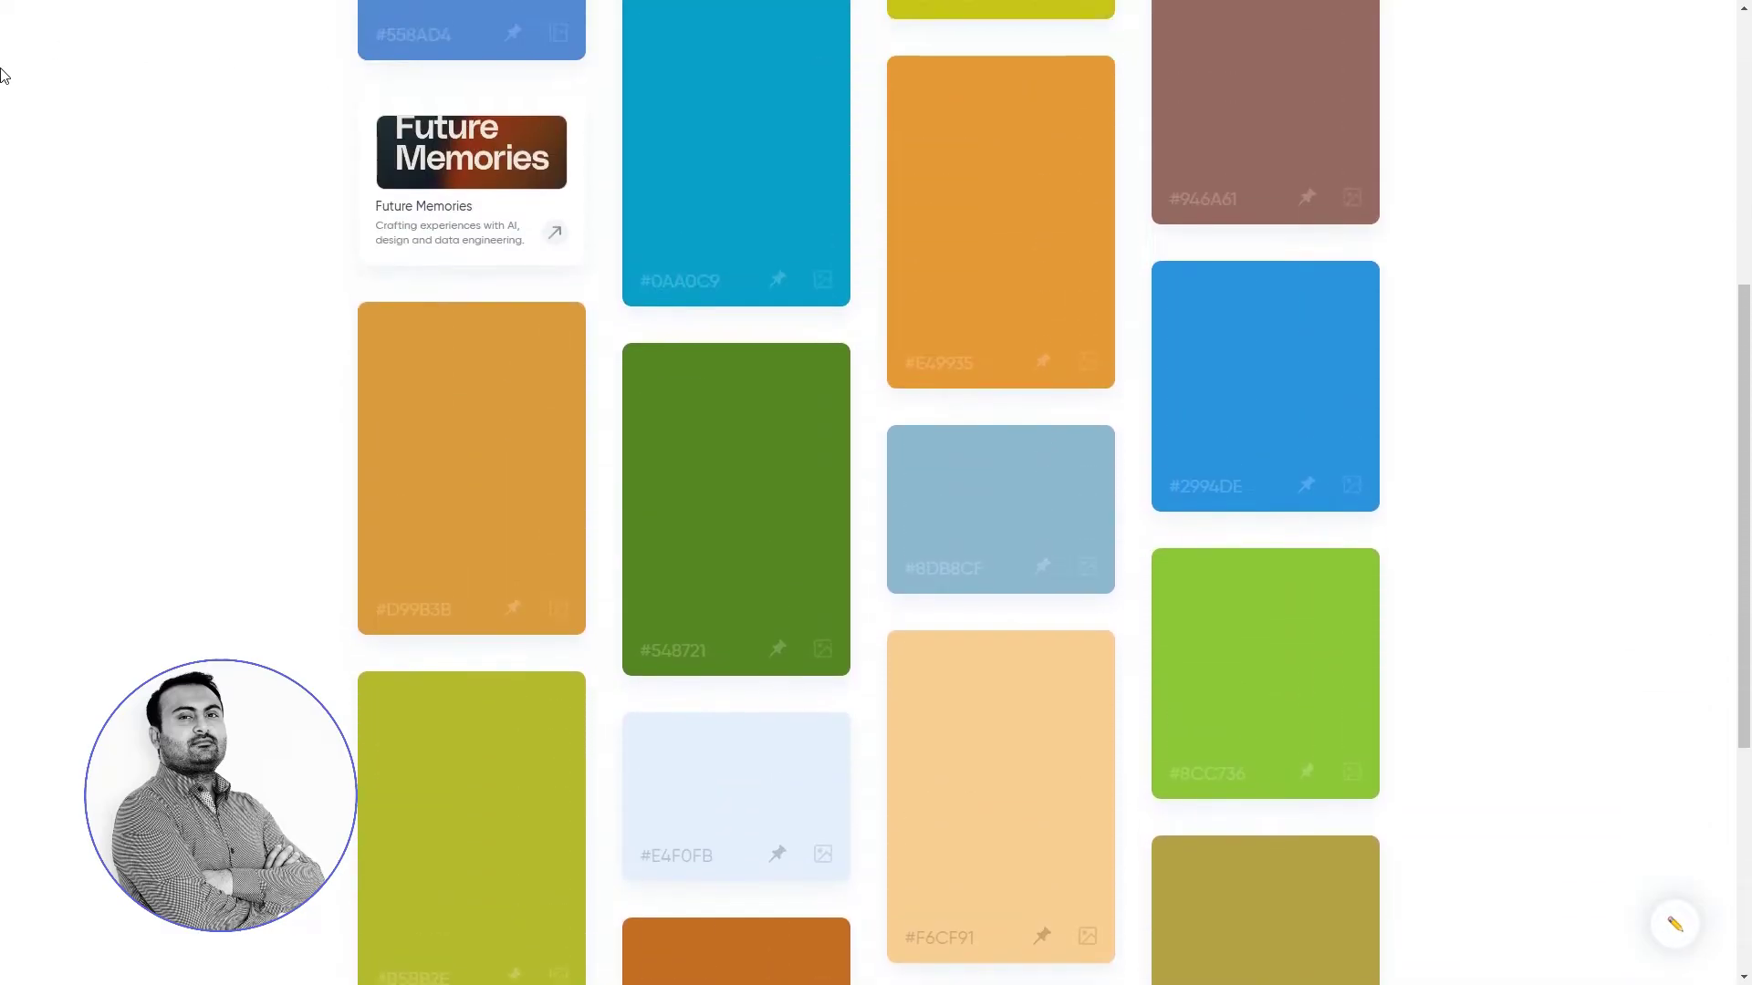
{"action": "key", "text": "alt+Left"}
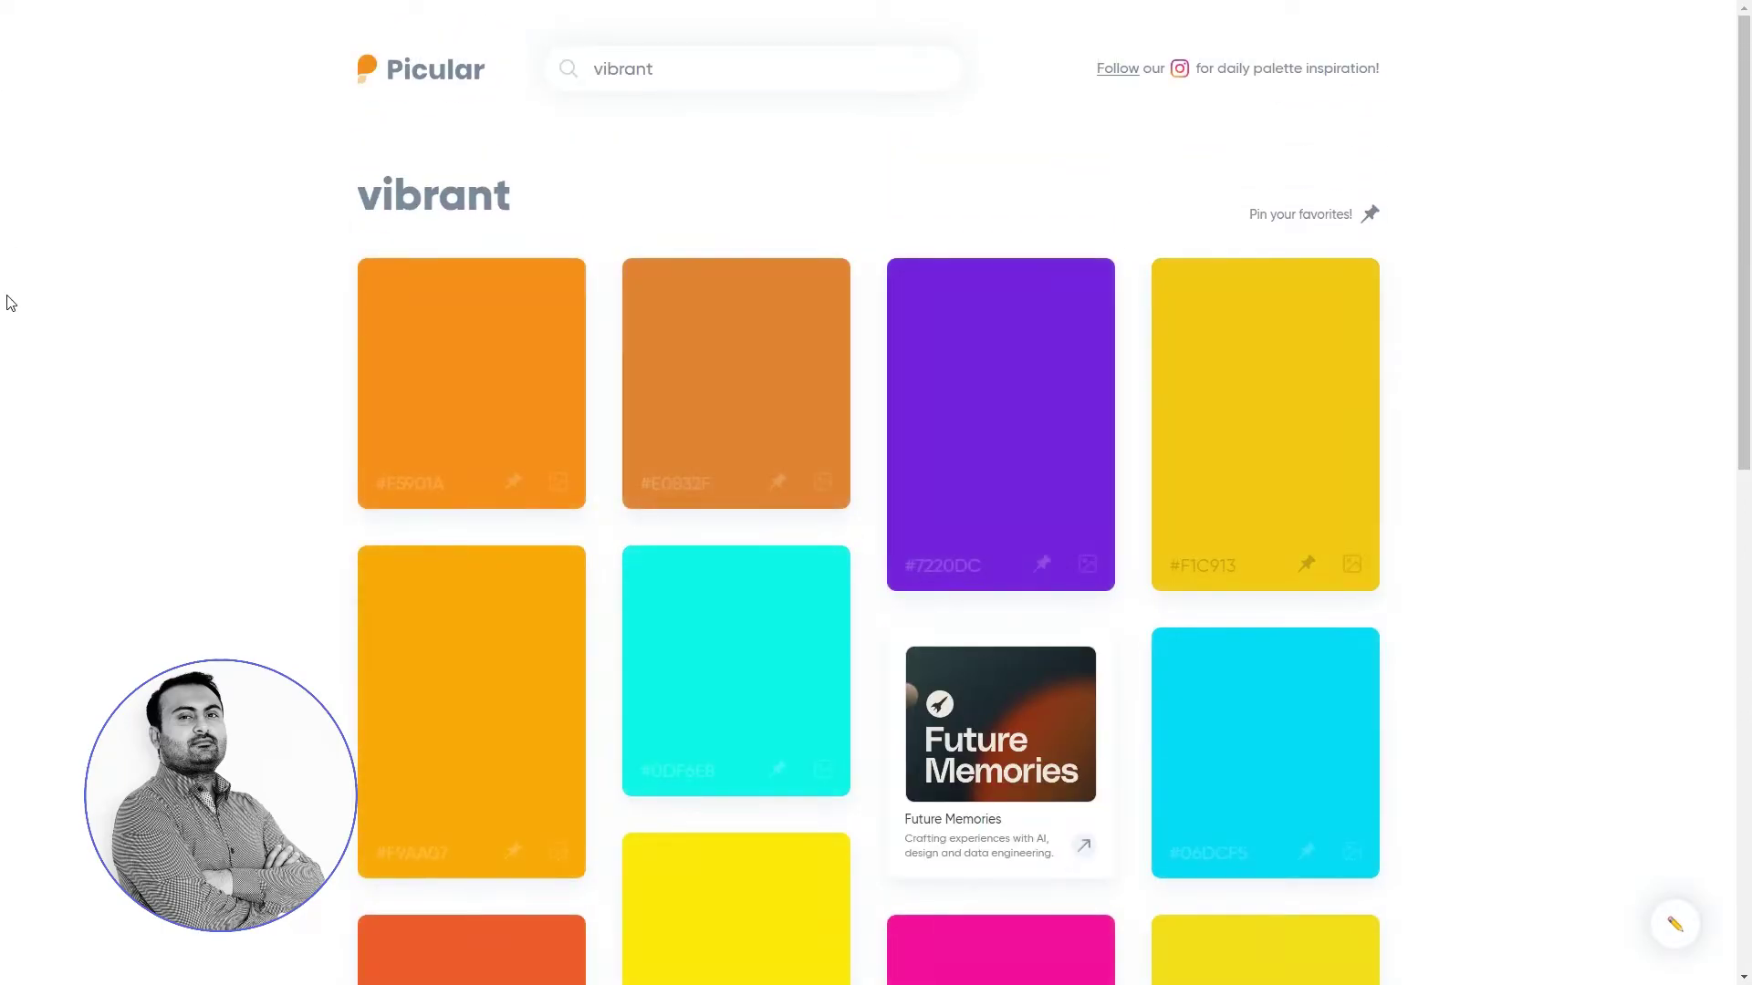
{"action": "scroll", "coordinate": [3, 209], "scroll_direction": "down", "scroll_amount": 10}
{"action": "scroll", "coordinate": [10, 301], "scroll_direction": "down", "scroll_amount": 2}
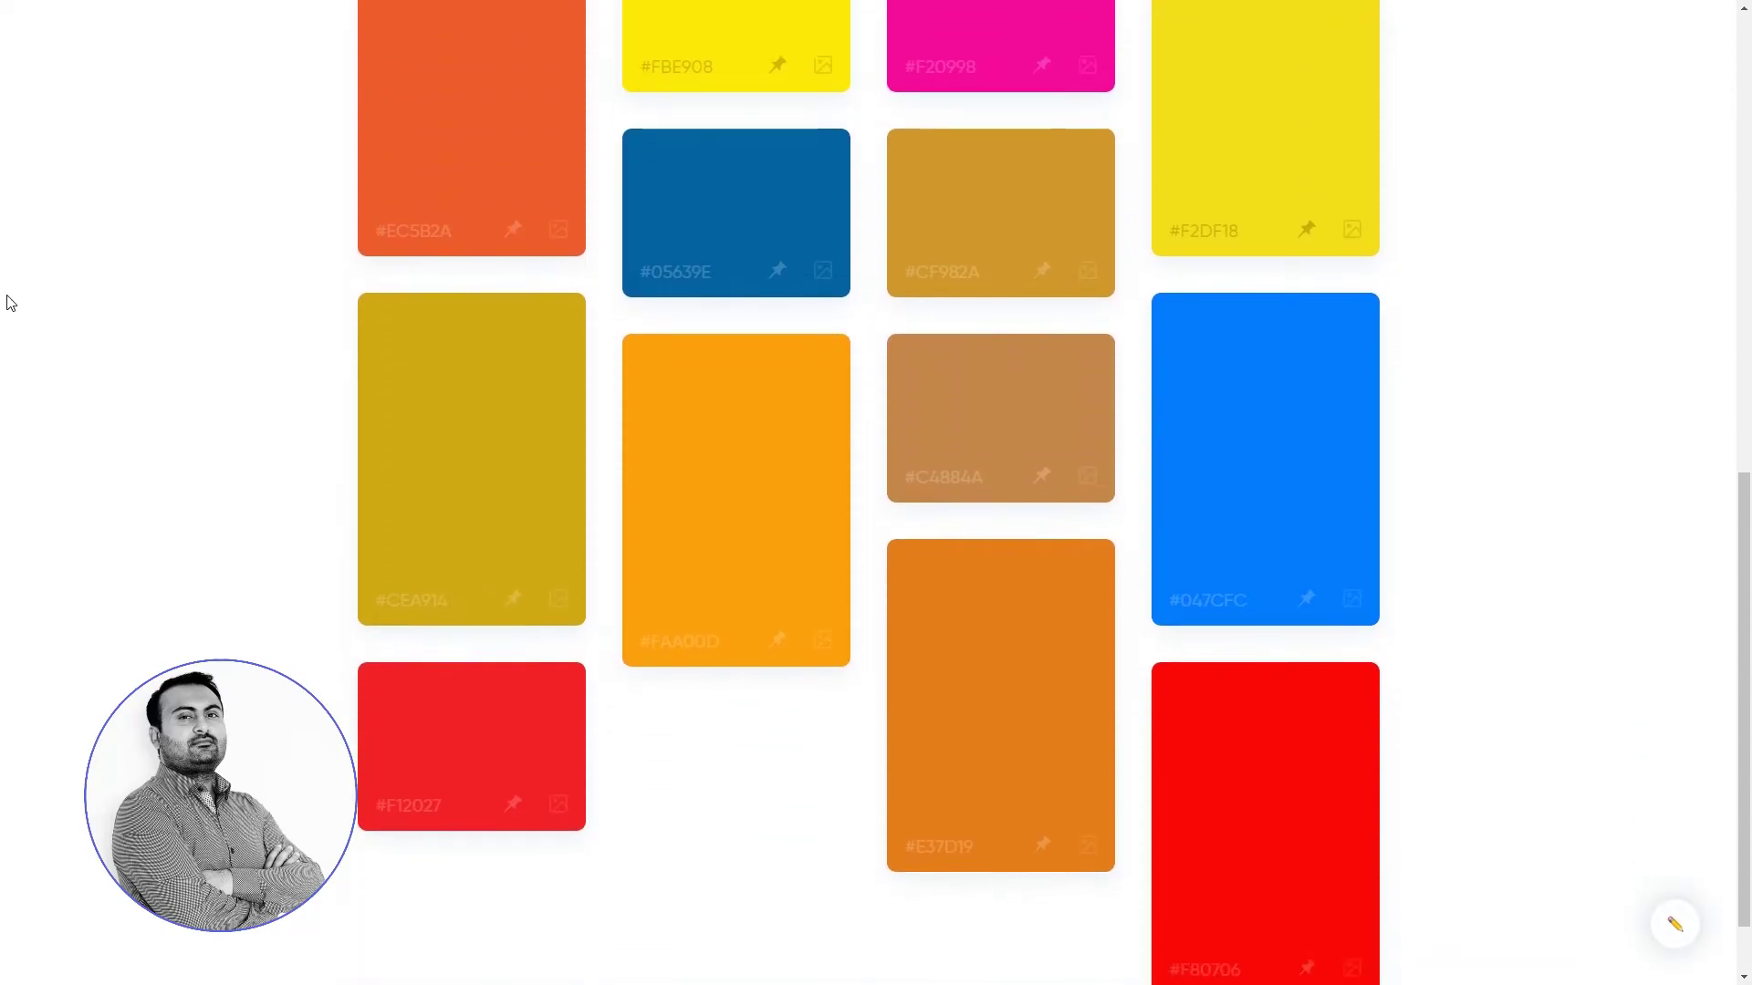
Return to earlier results and pin the #5080A7 swatch to the palette.
{"action": "key", "text": "alt+Left"}
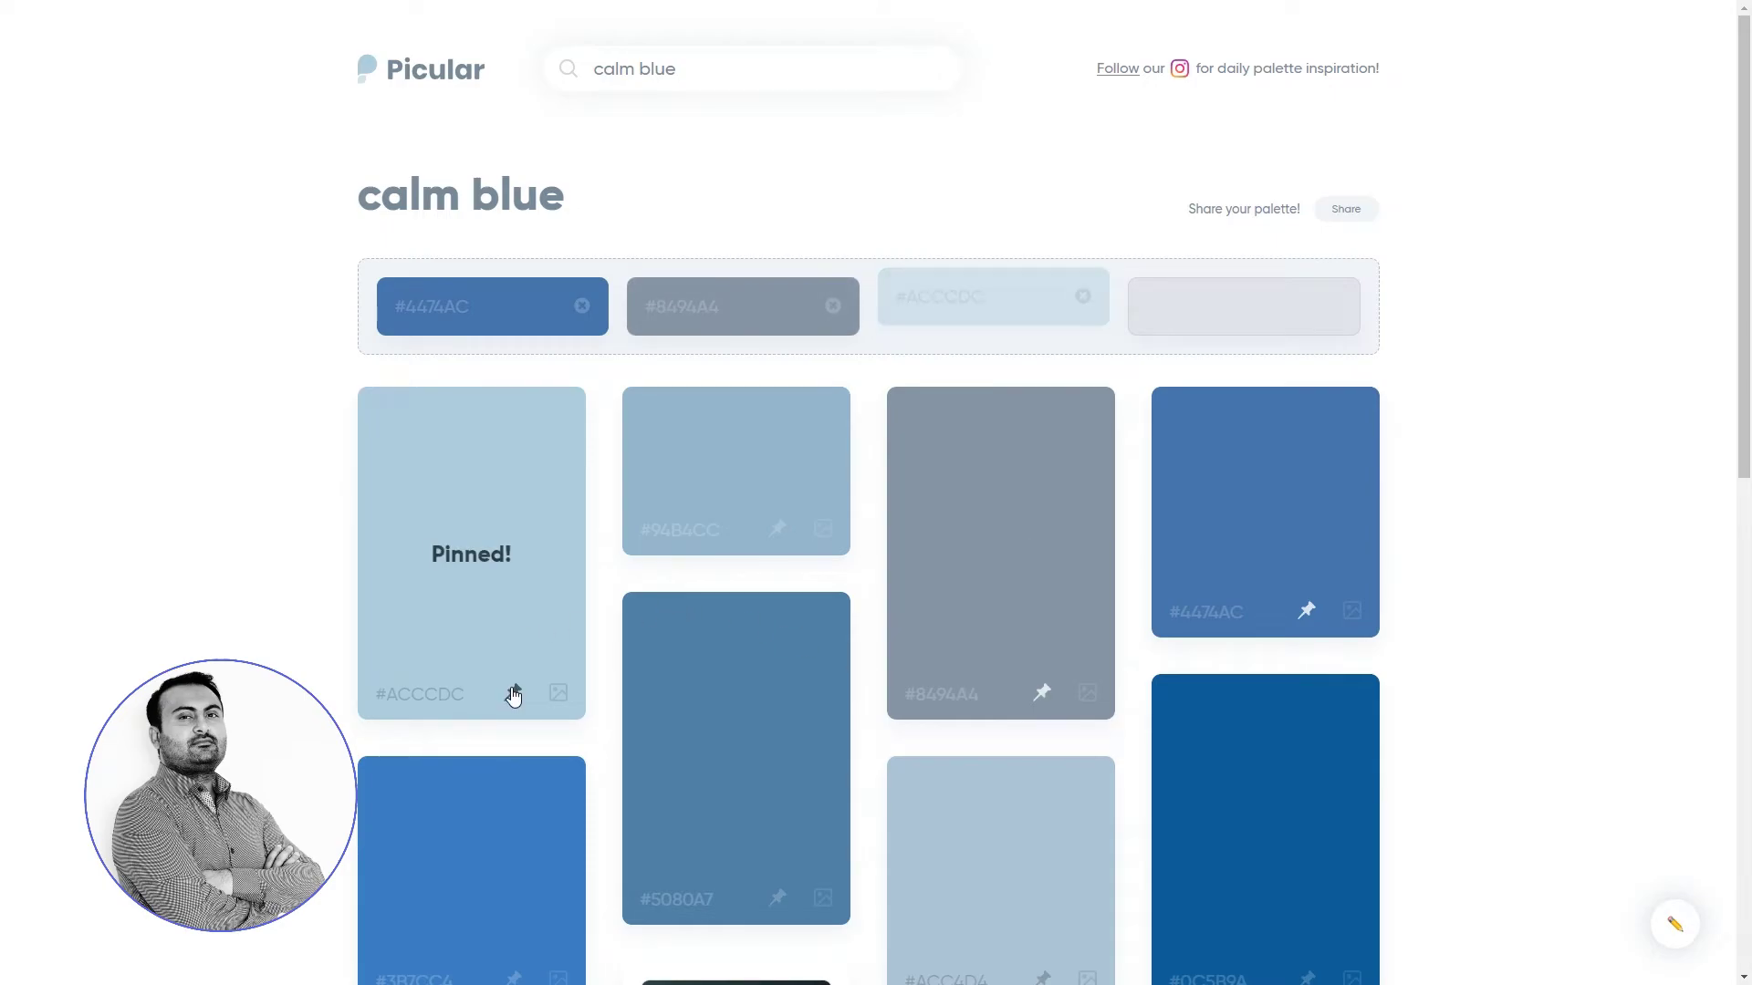
{"action": "scroll", "coordinate": [468, 602], "scroll_direction": "down", "scroll_amount": 2}
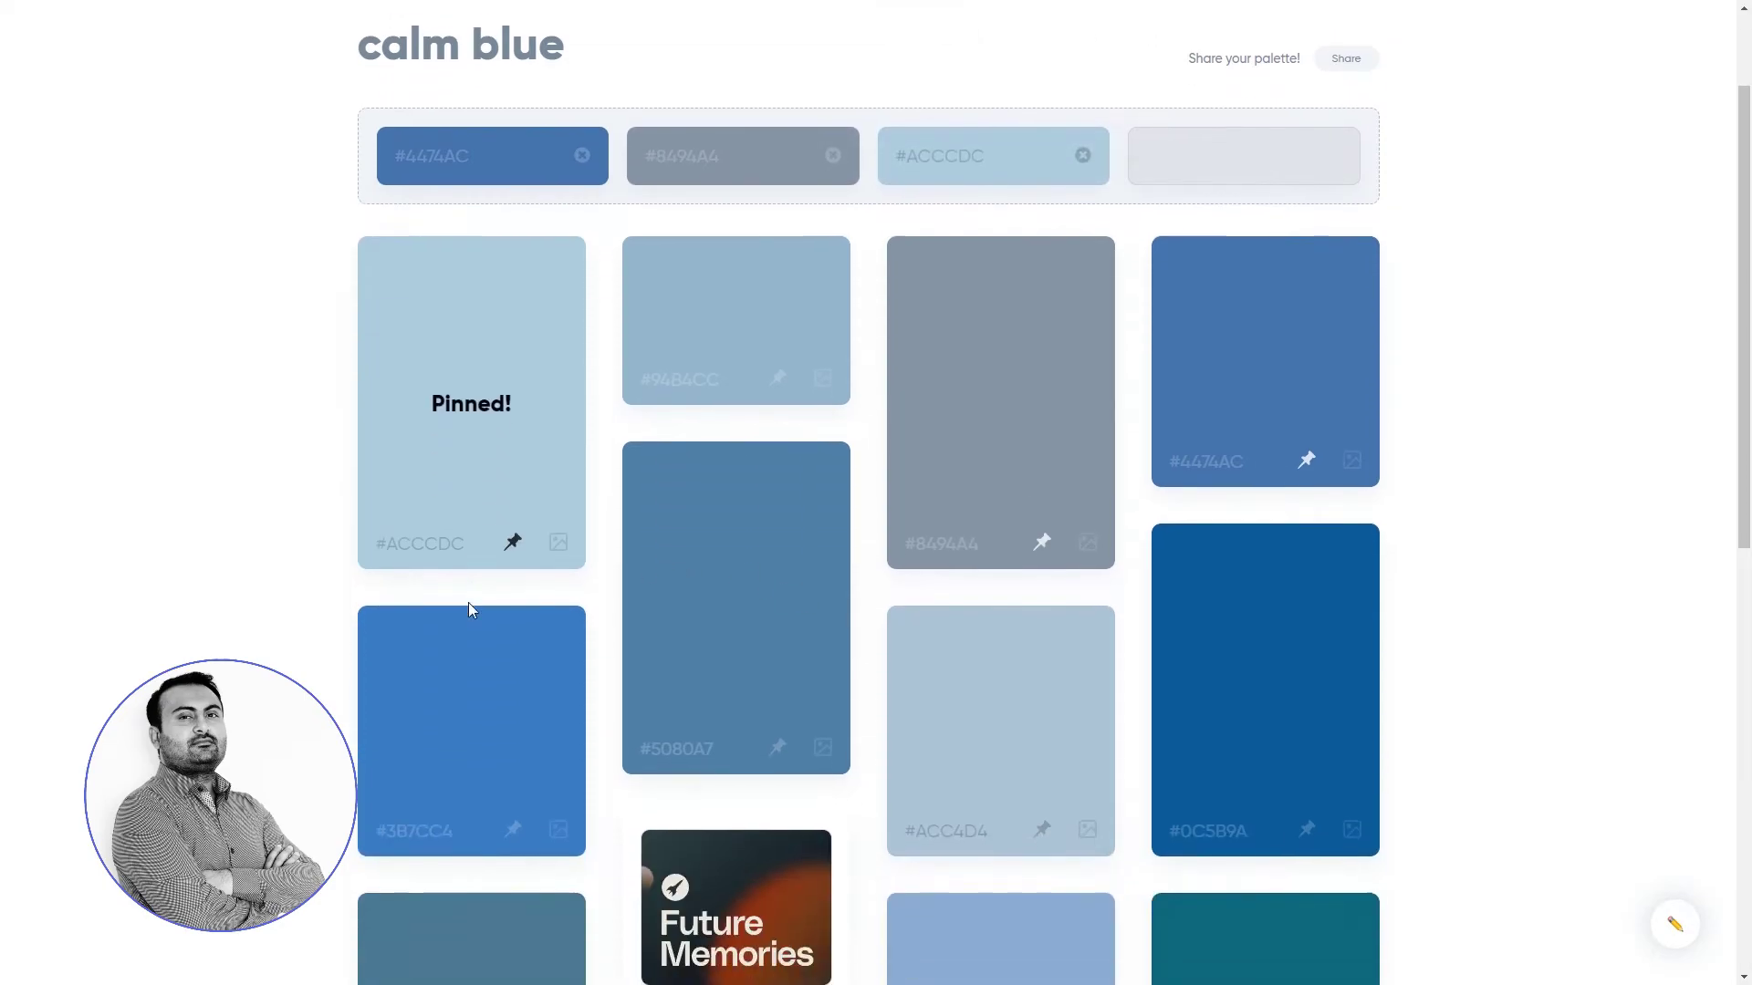
{"action": "left_click", "coordinate": [776, 721]}
{"action": "scroll", "coordinate": [777, 723], "scroll_direction": "up", "scroll_amount": 2}
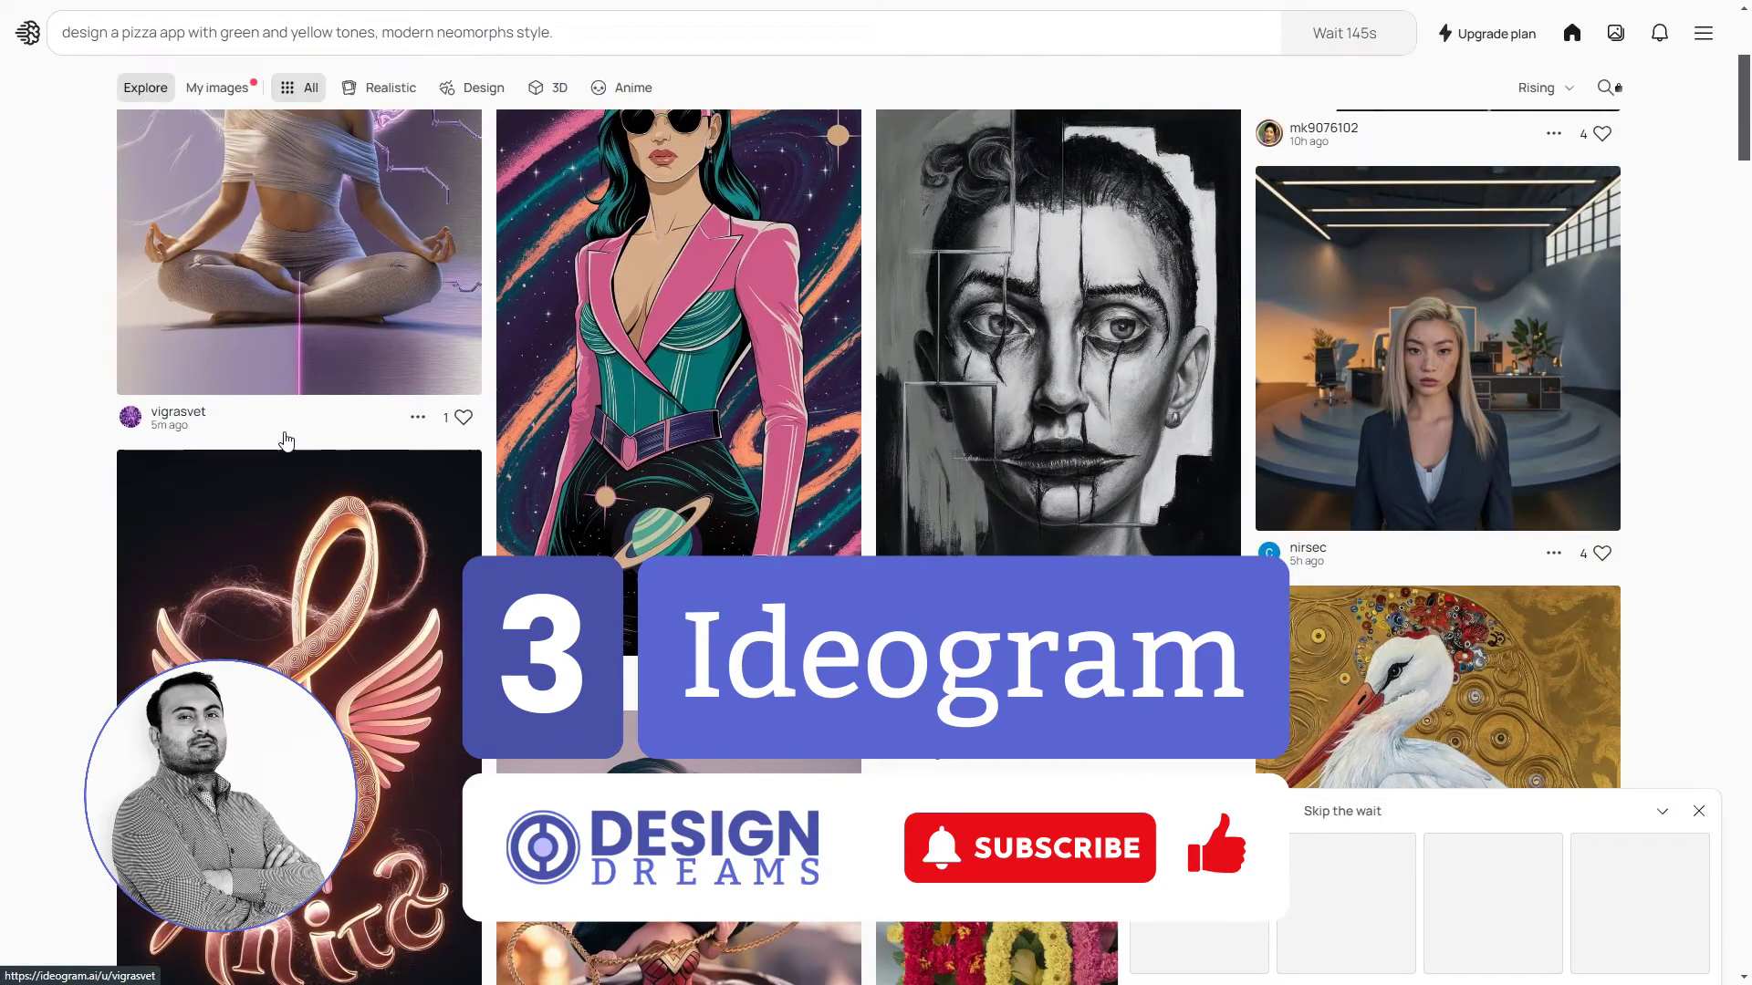
{"action": "scroll", "coordinate": [282, 441], "scroll_direction": "down", "scroll_amount": 10}
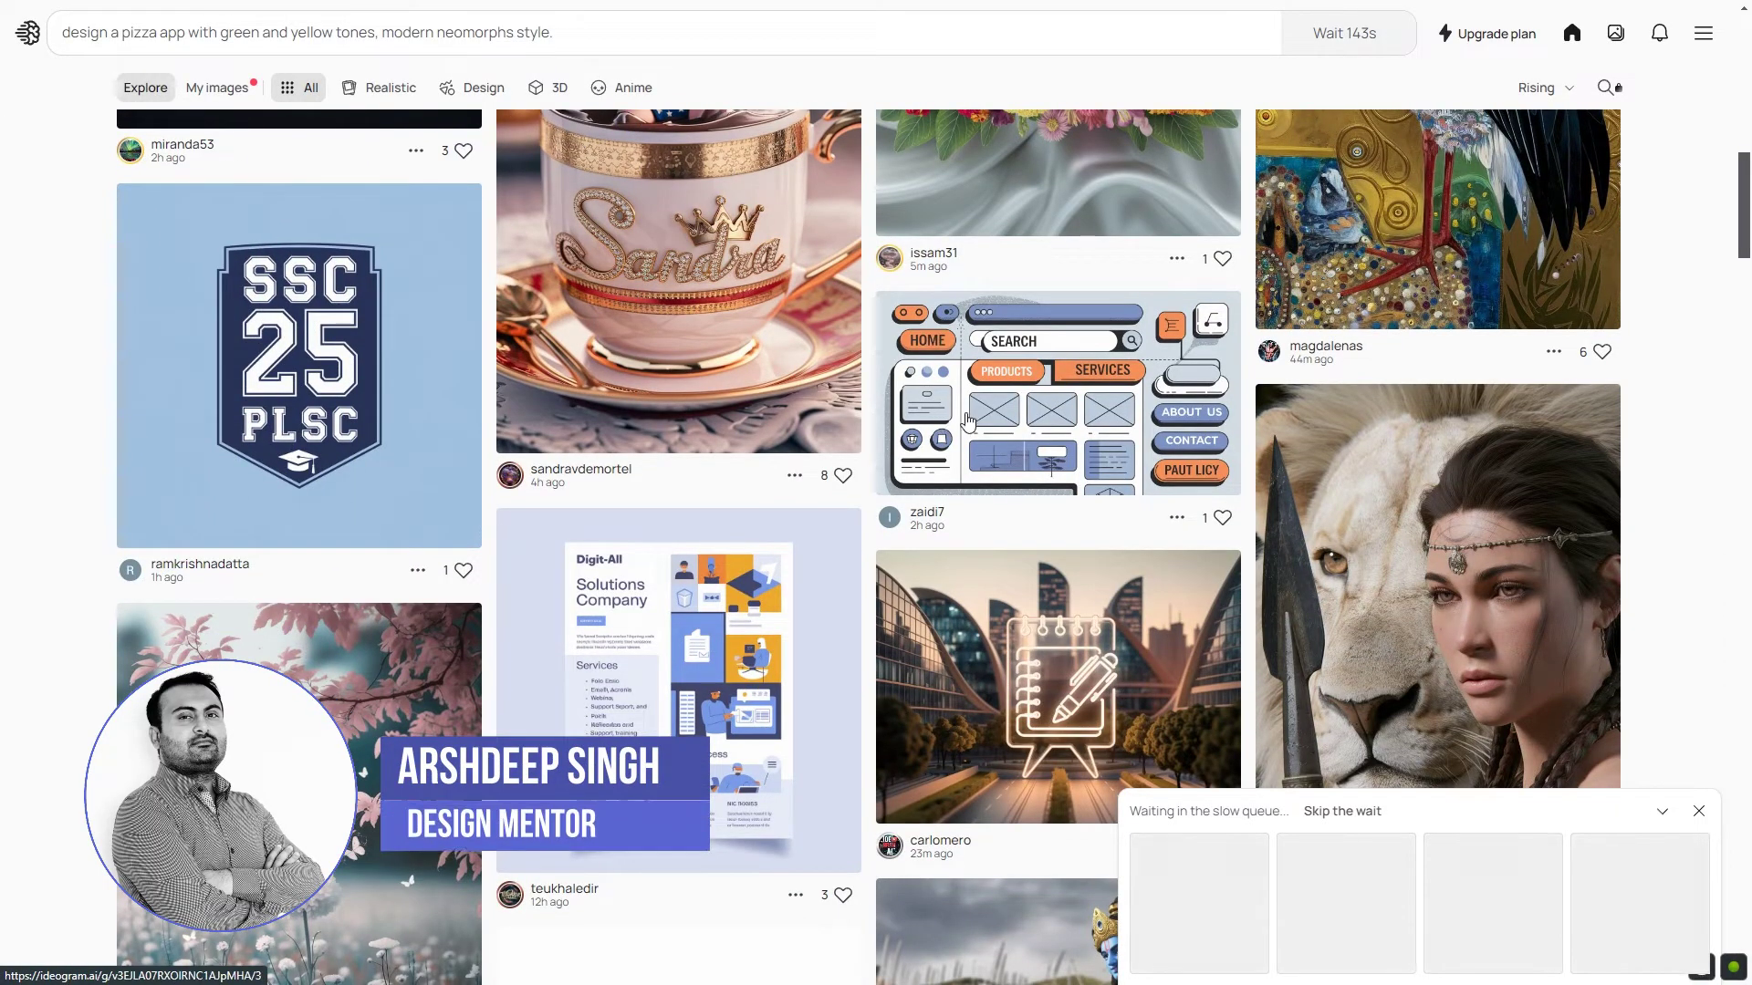
{"action": "left_click", "coordinate": [969, 421]}
{"action": "key", "text": "Escape"}
{"action": "scroll", "coordinate": [340, 530], "scroll_direction": "down", "scroll_amount": 3}
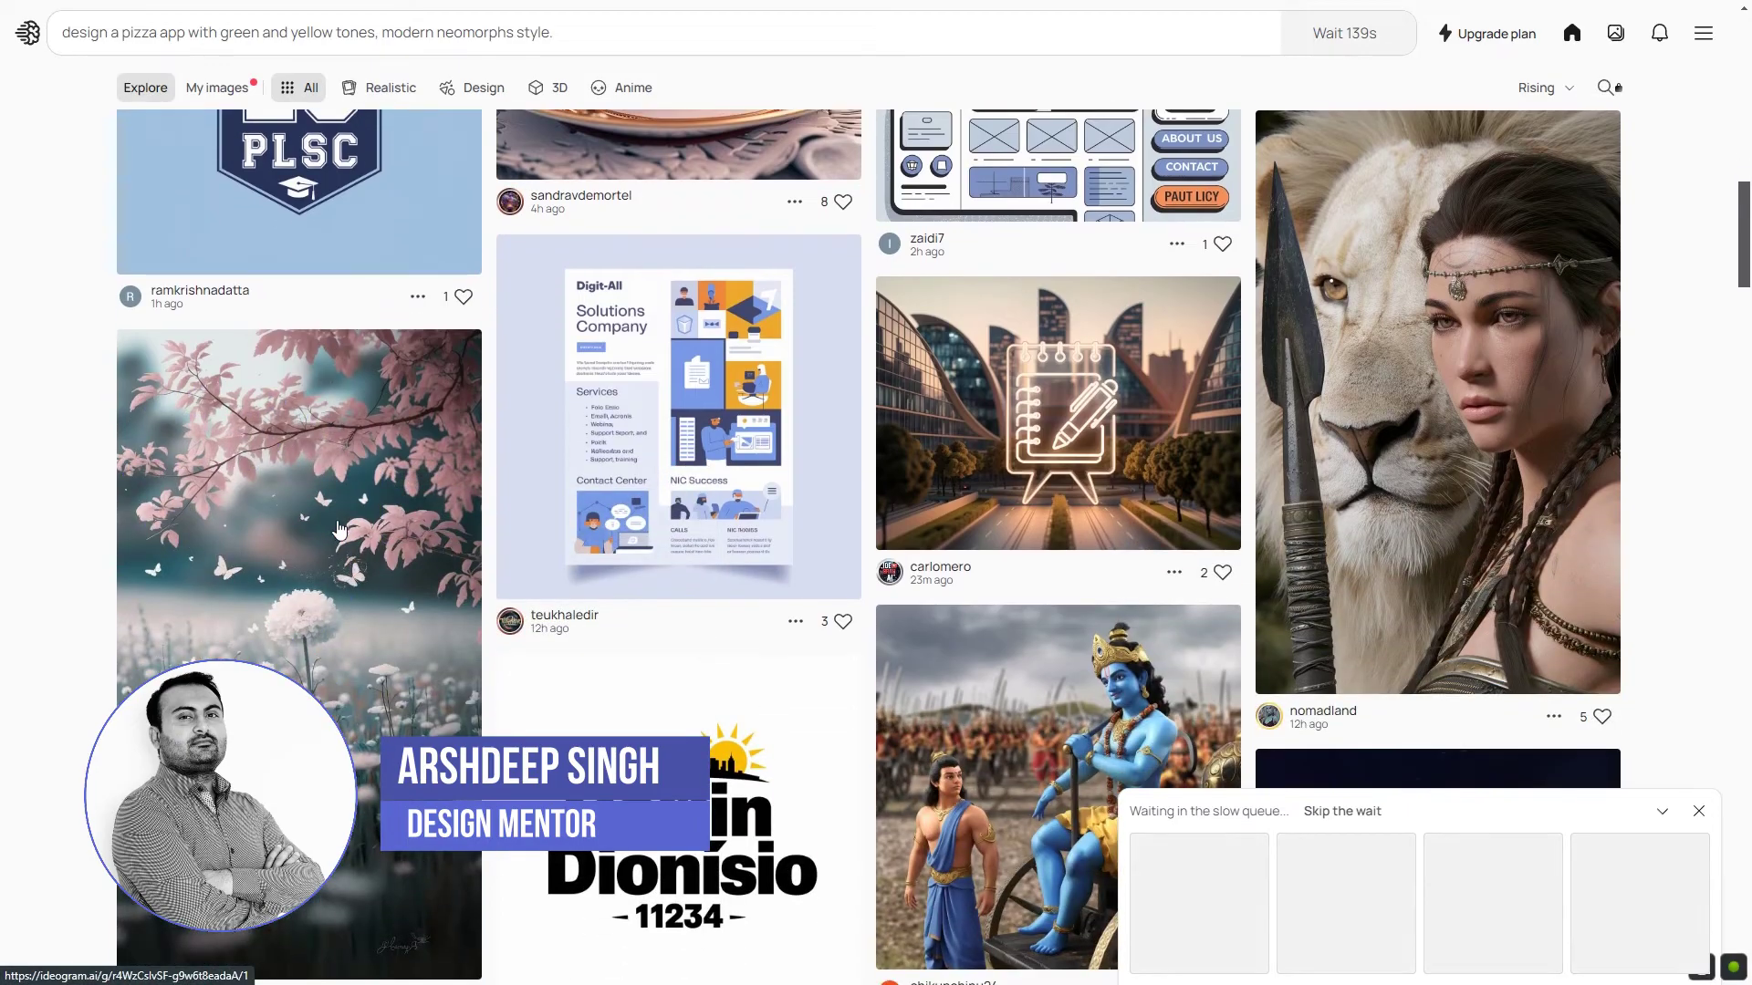
{"action": "left_click", "coordinate": [648, 486]}
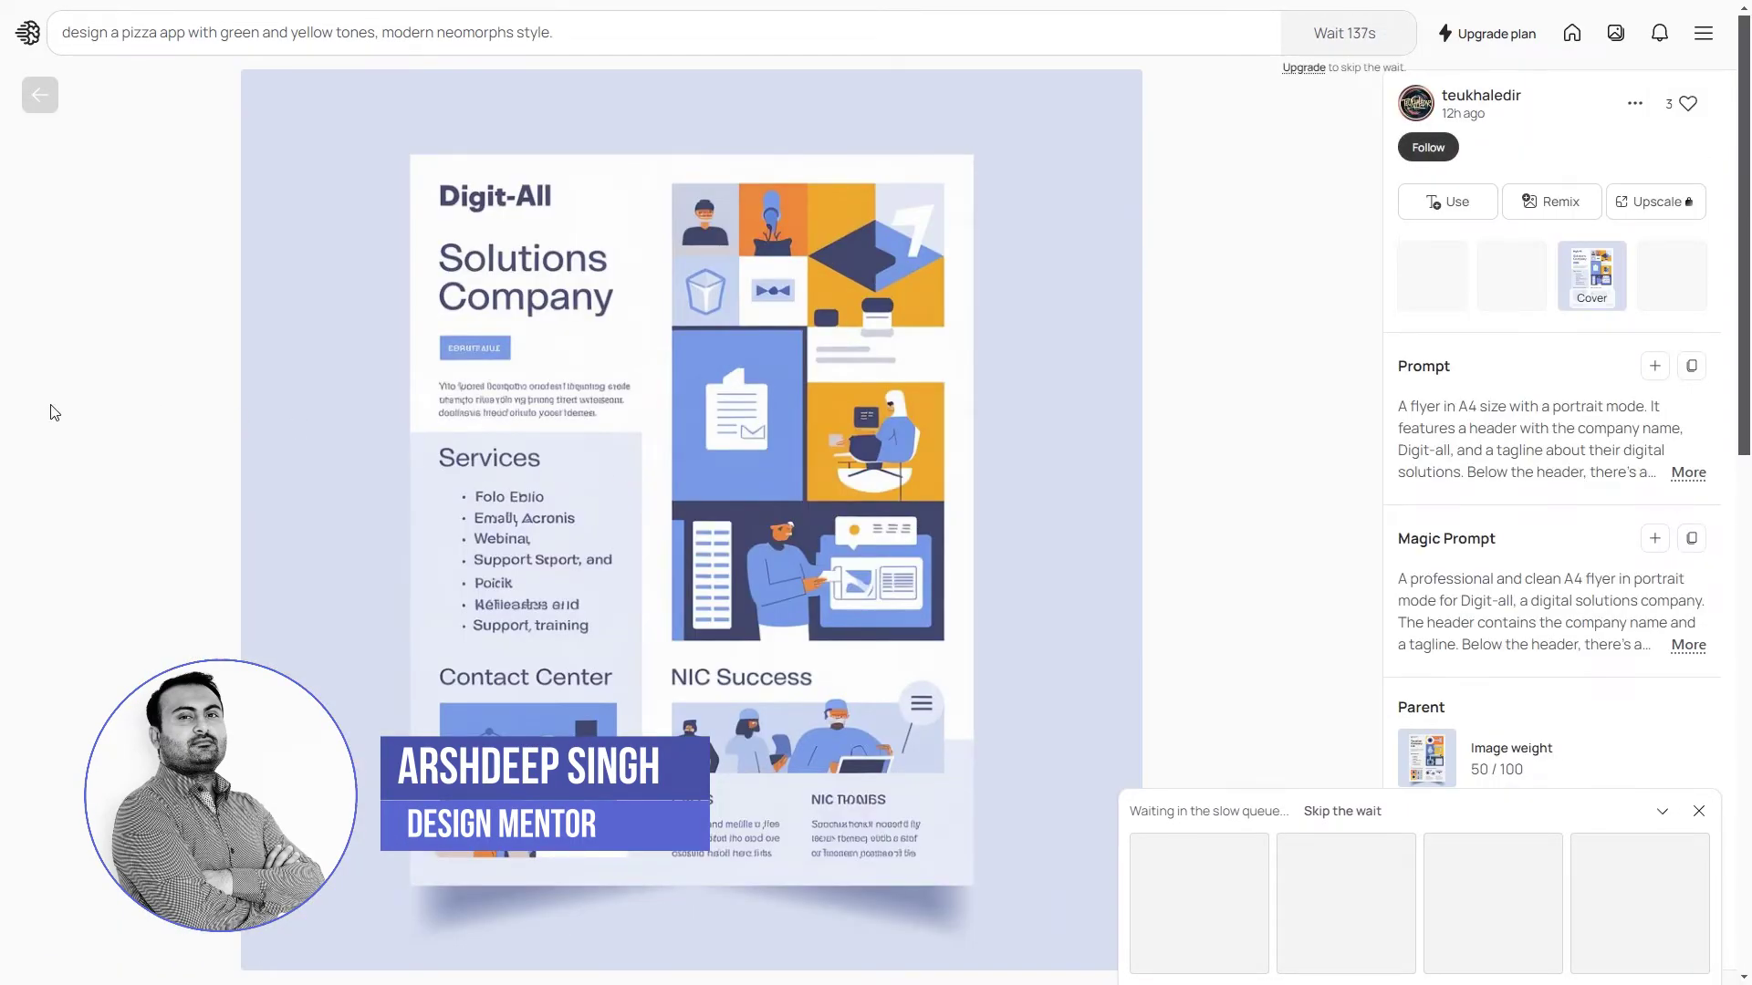
{"action": "left_click", "coordinate": [42, 105]}
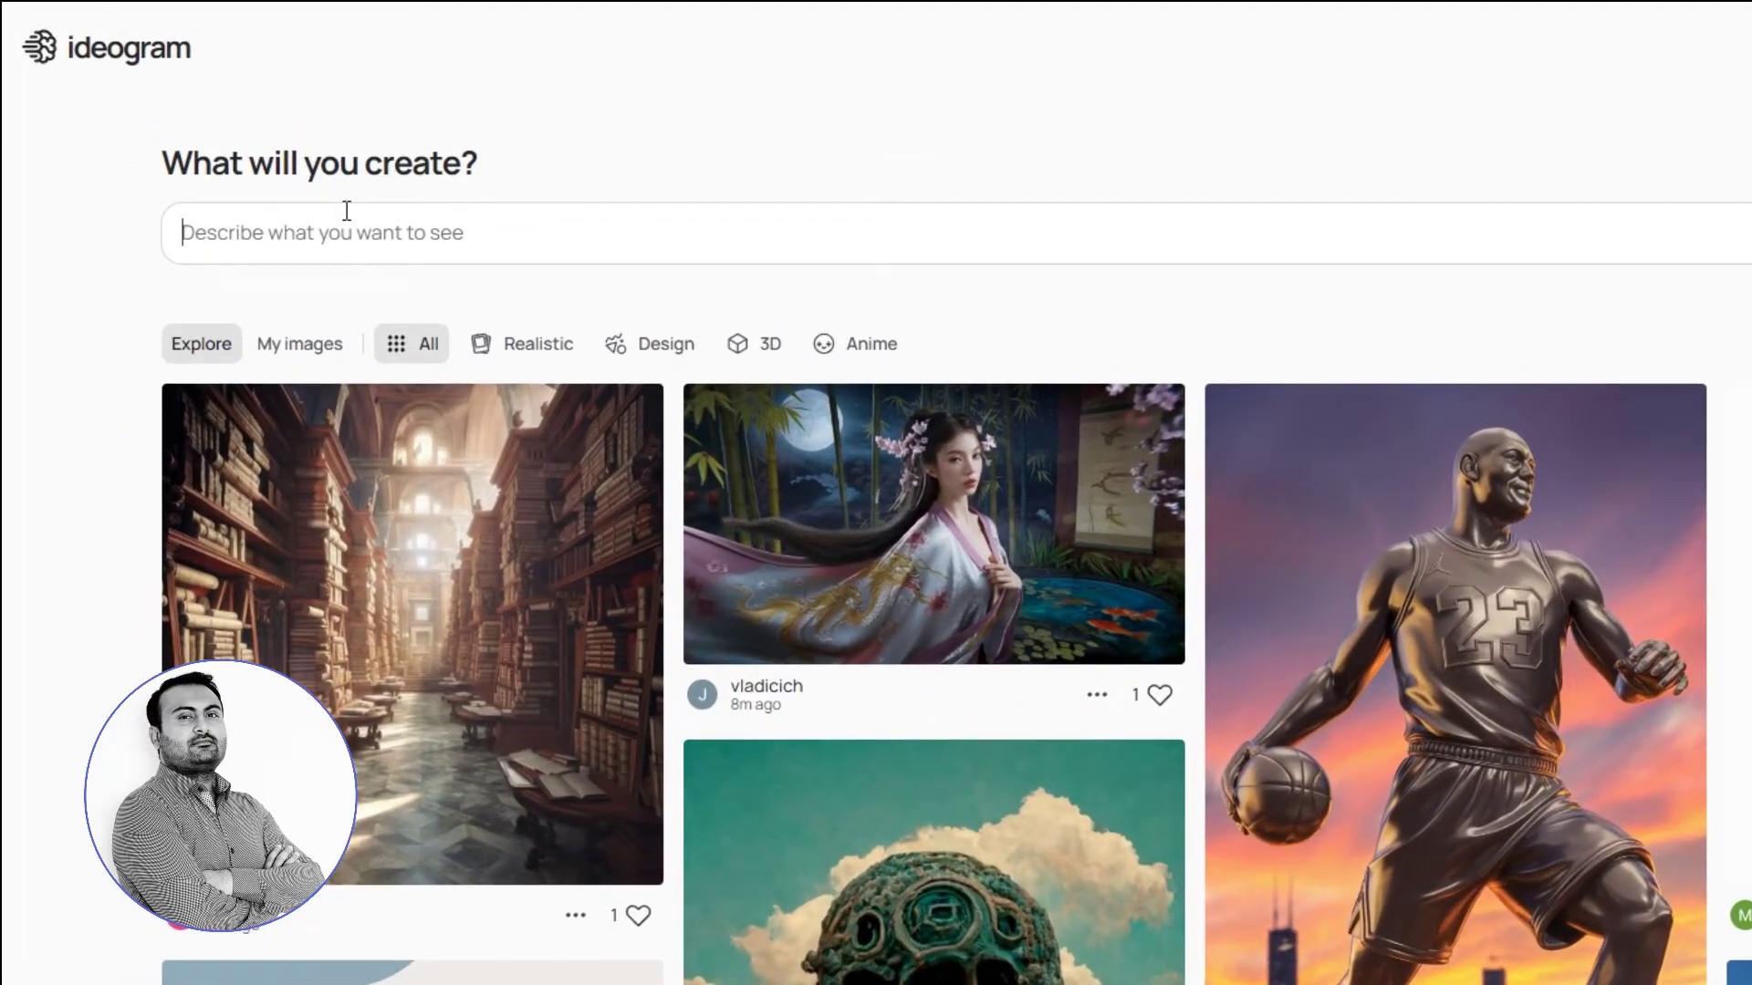
Enter the earth-toned eco brand website prompt and view the Eco-Friendly and Nature's Finest variants.
{"action": "left_click", "coordinate": [346, 211]}
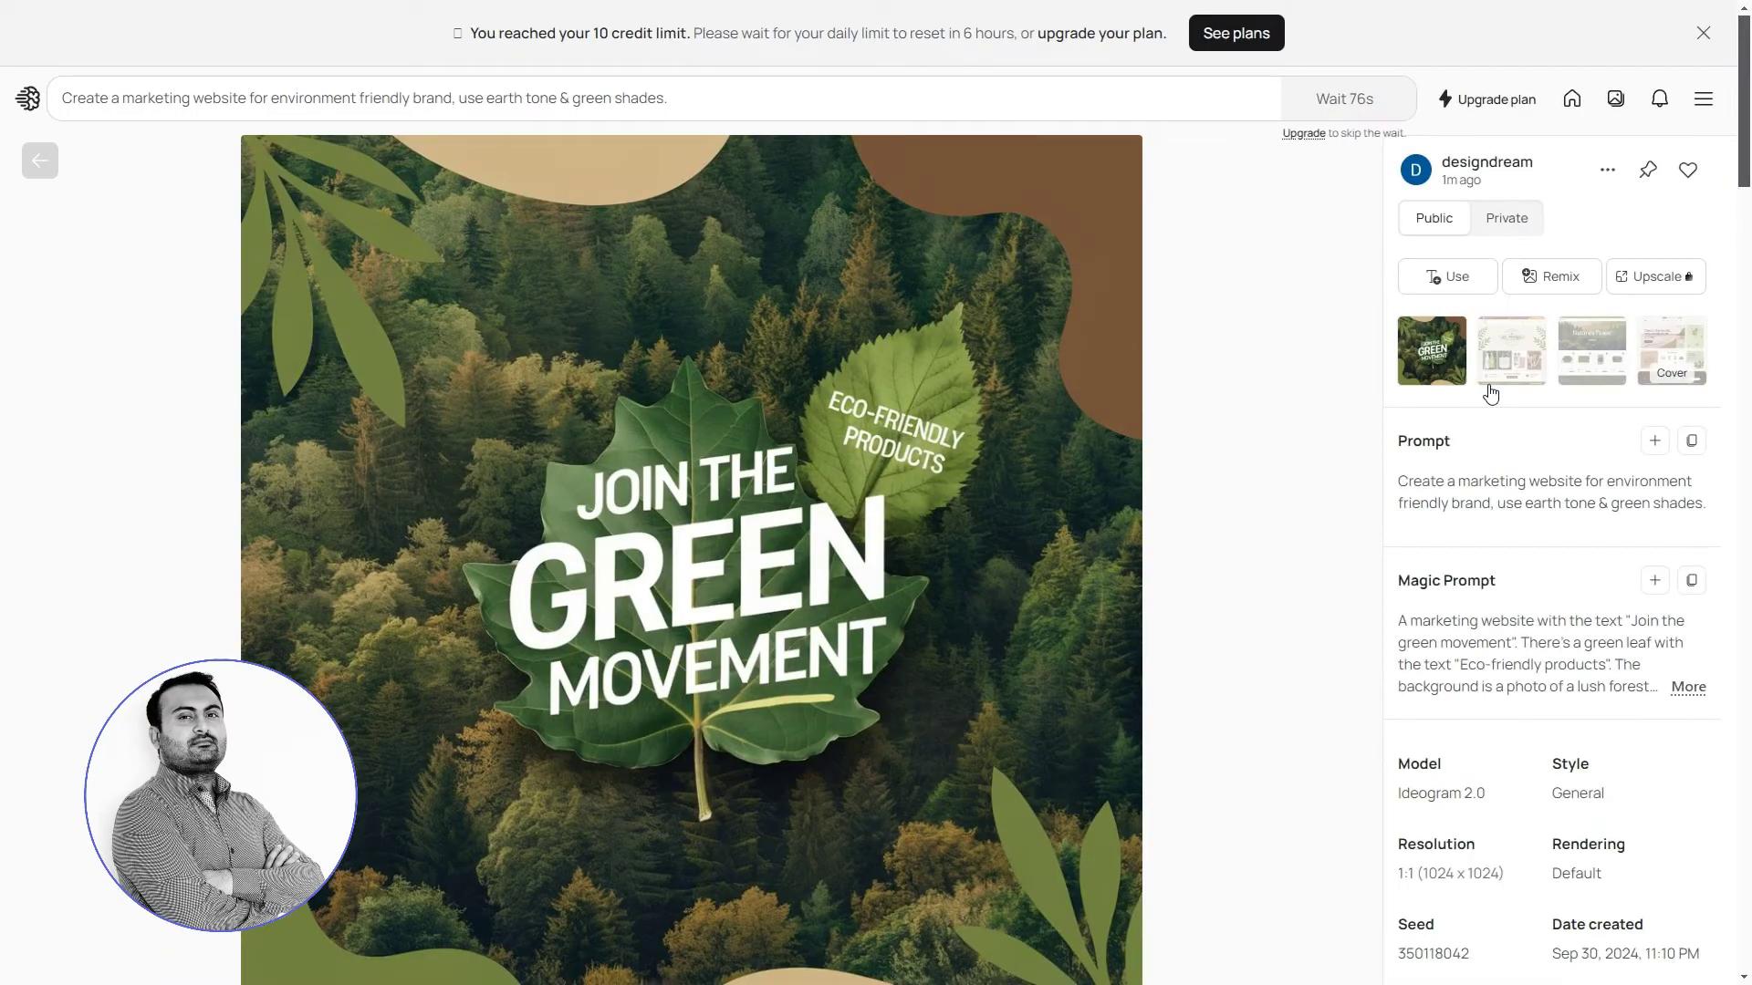
{"action": "left_click", "coordinate": [1496, 374]}
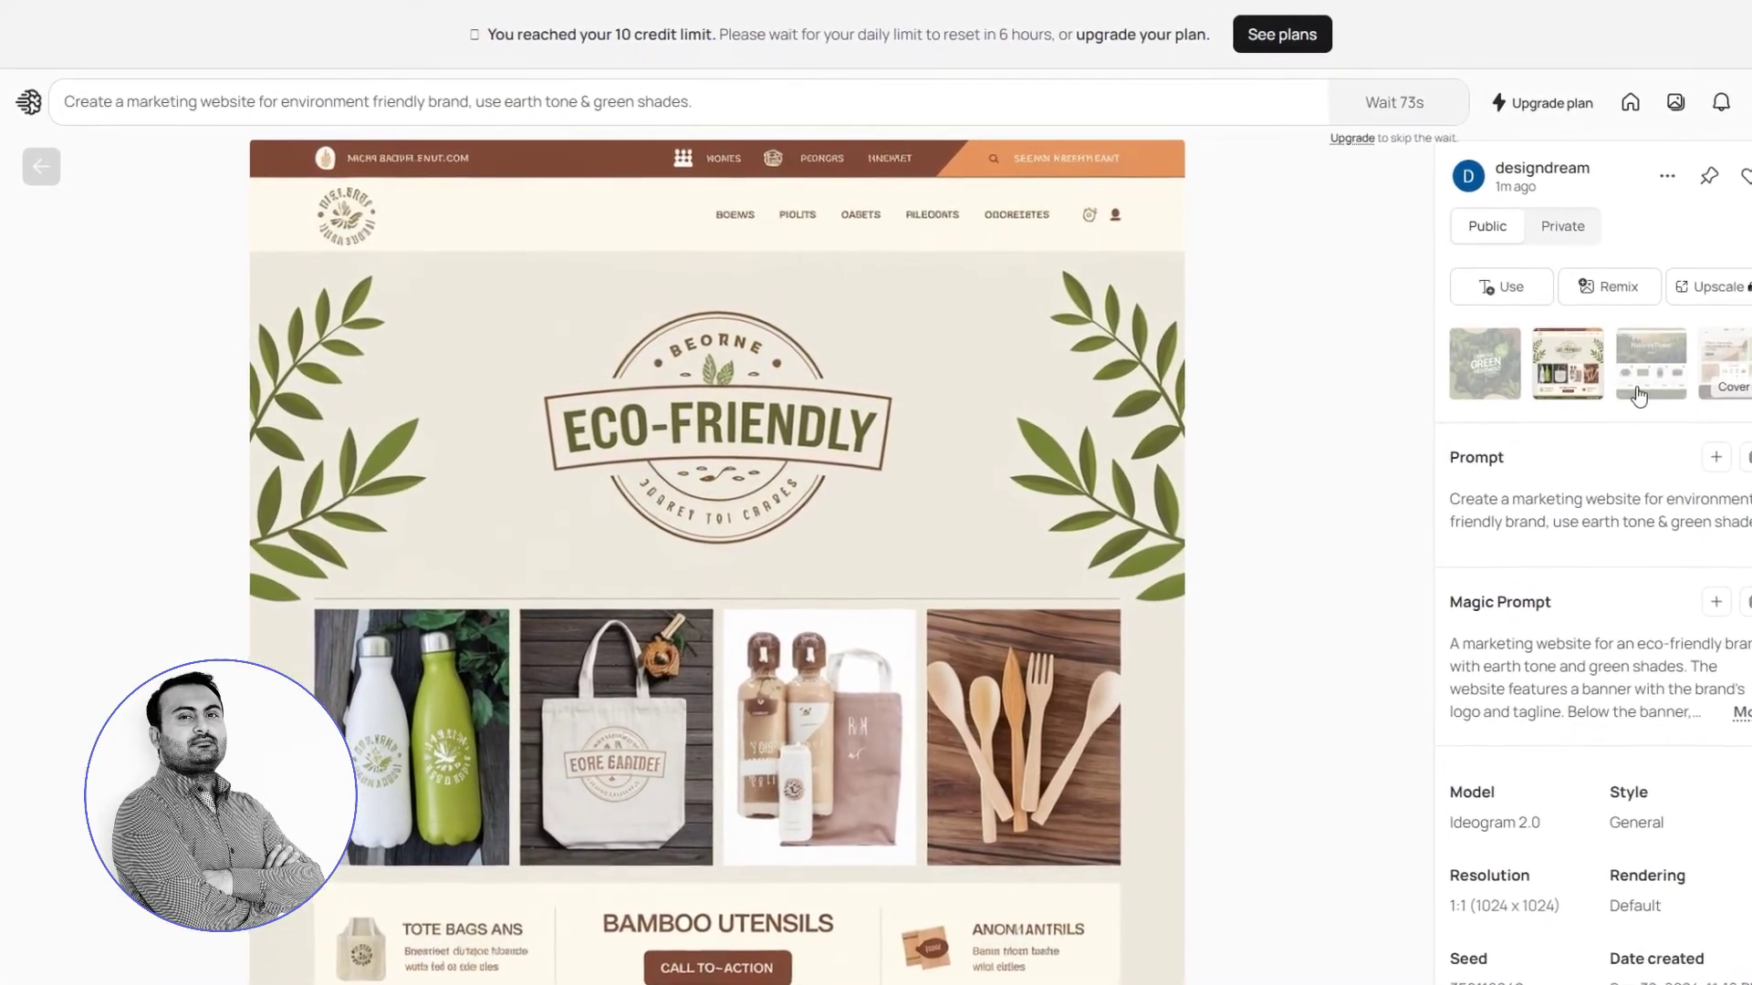
{"action": "left_click", "coordinate": [1607, 389]}
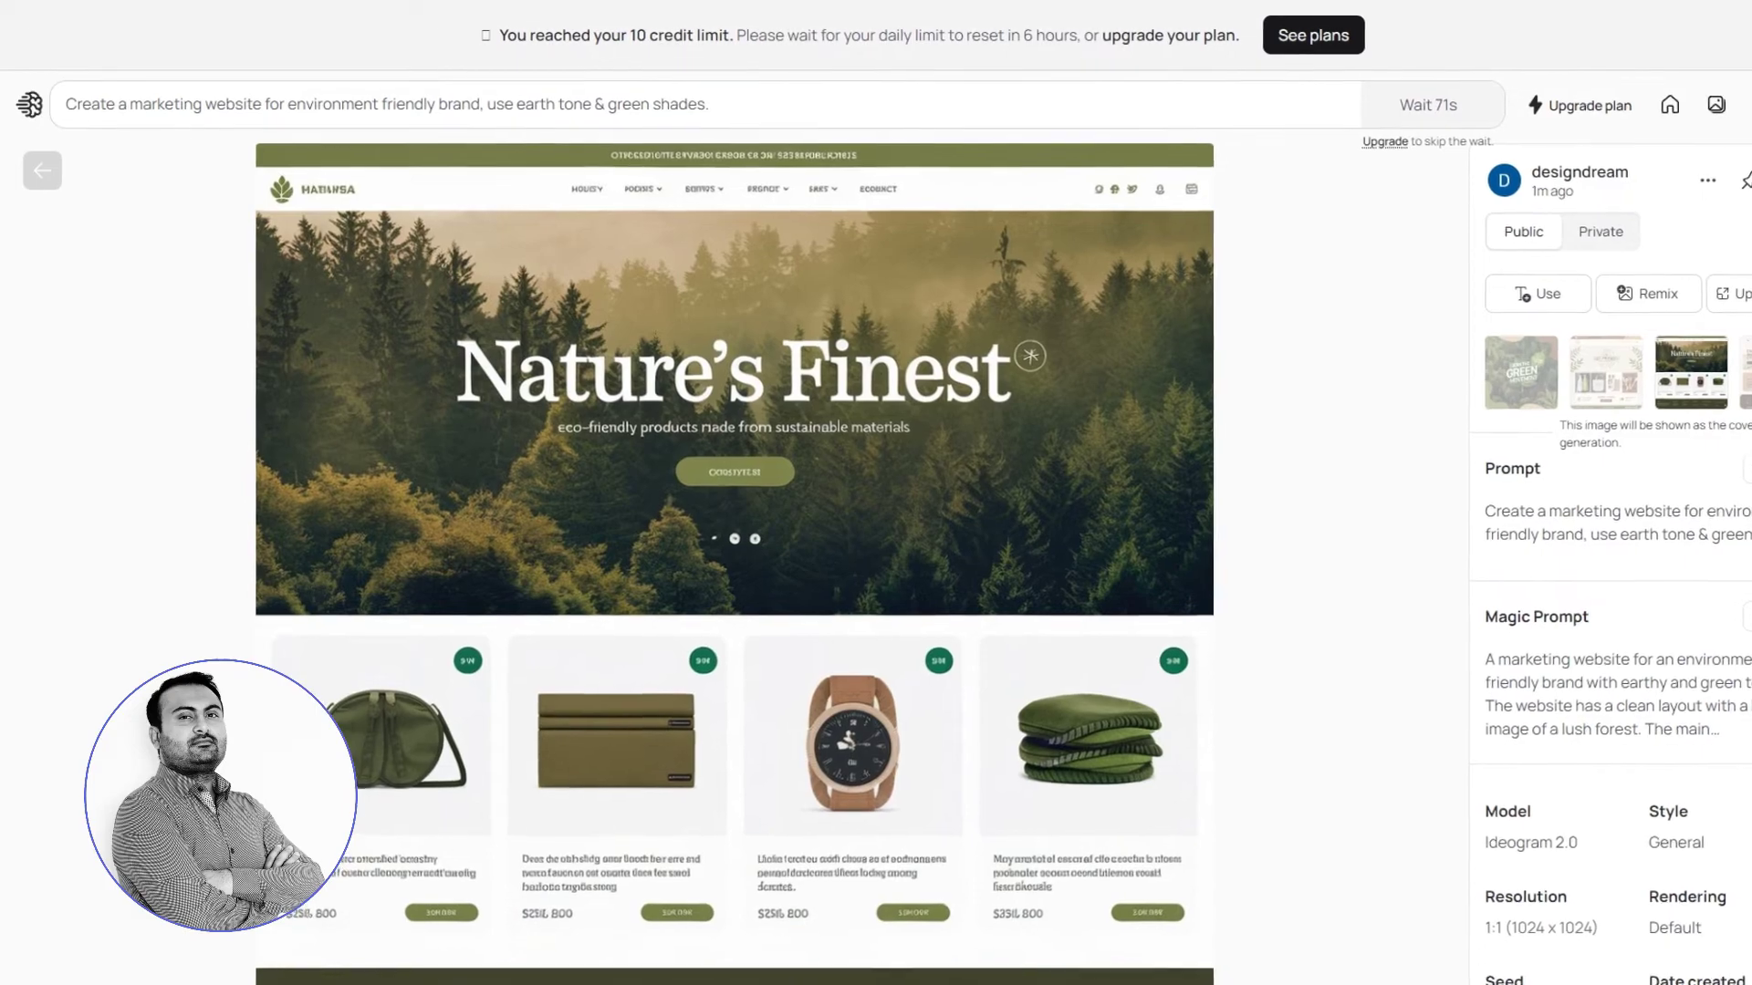
{"action": "key", "text": "Right"}
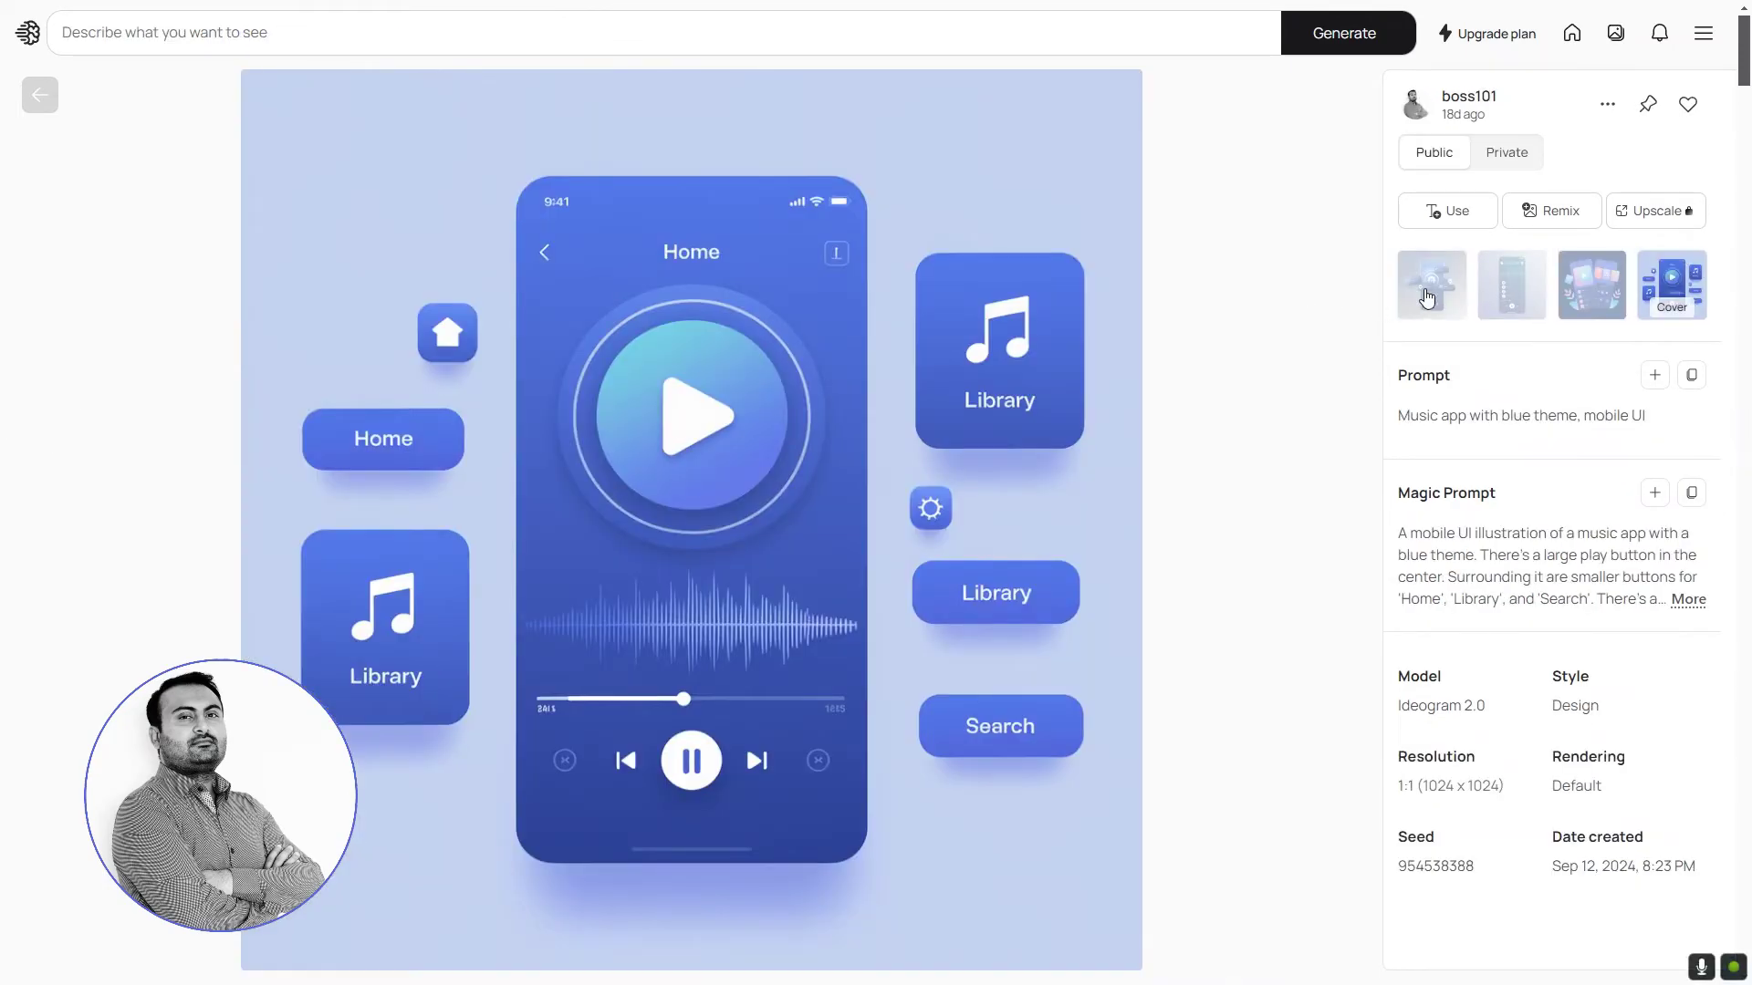
View all four music app variants and the second and third burger packaging variants.
{"action": "left_click", "coordinate": [1428, 299]}
{"action": "left_click", "coordinate": [1508, 292]}
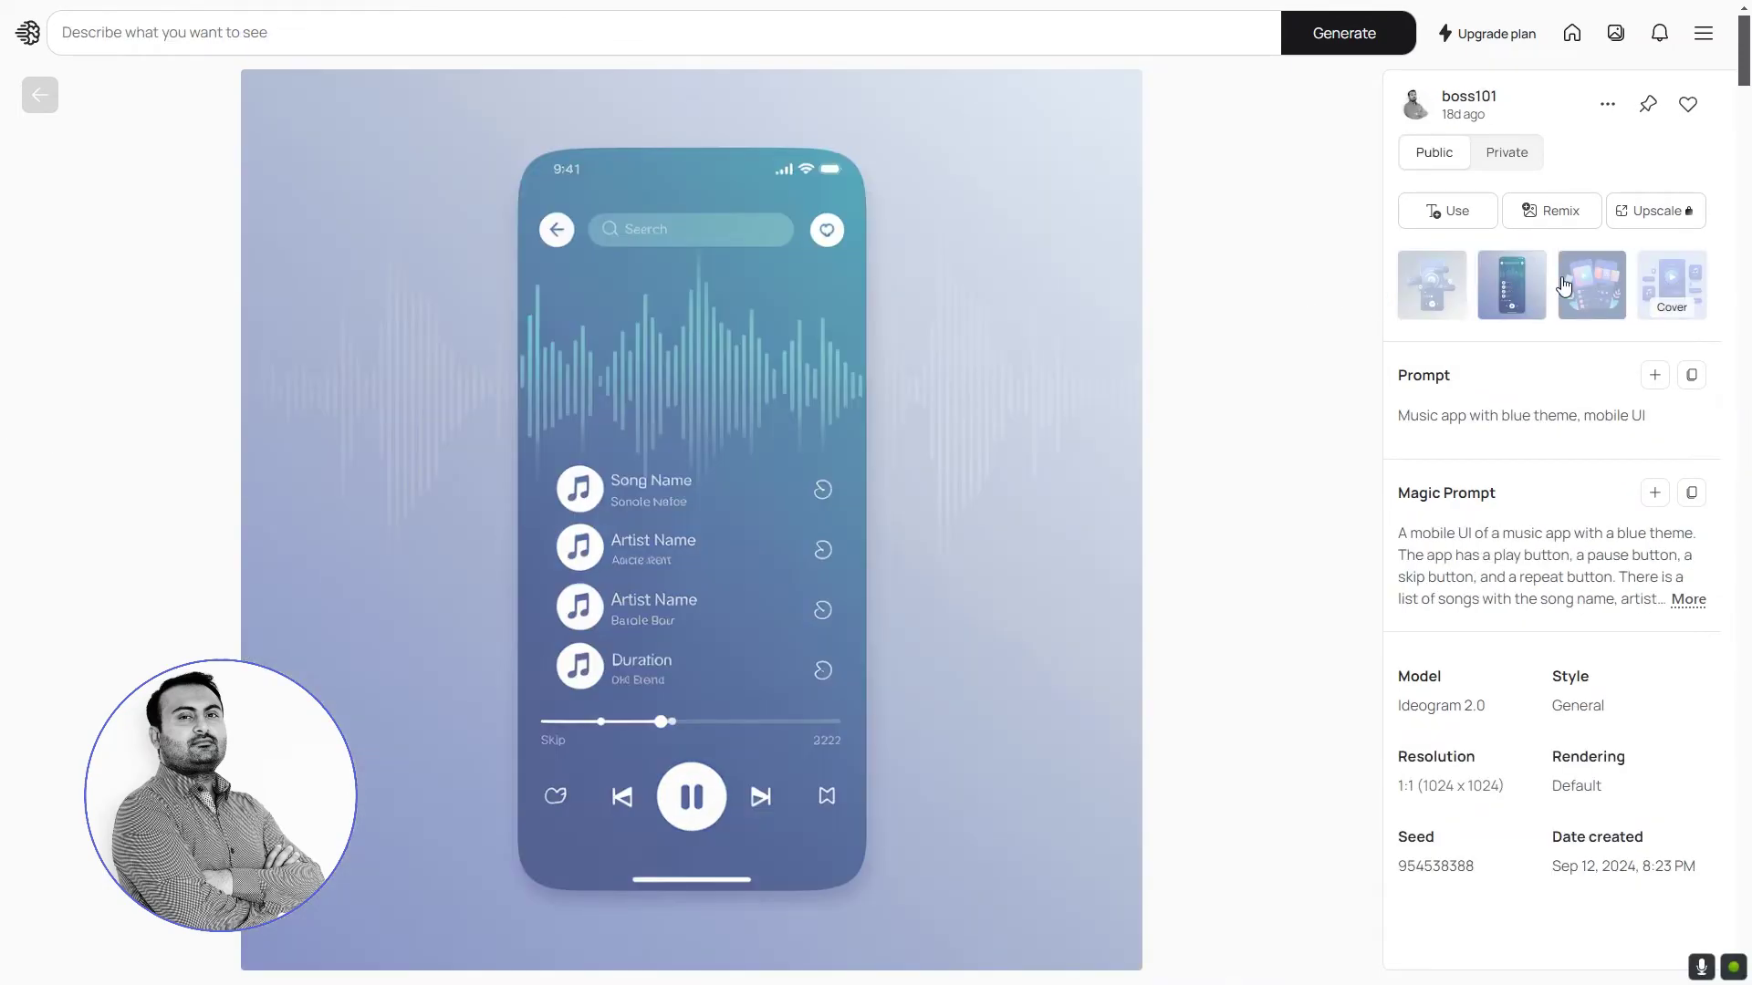
{"action": "left_click", "coordinate": [1586, 289]}
{"action": "left_click", "coordinate": [1651, 290]}
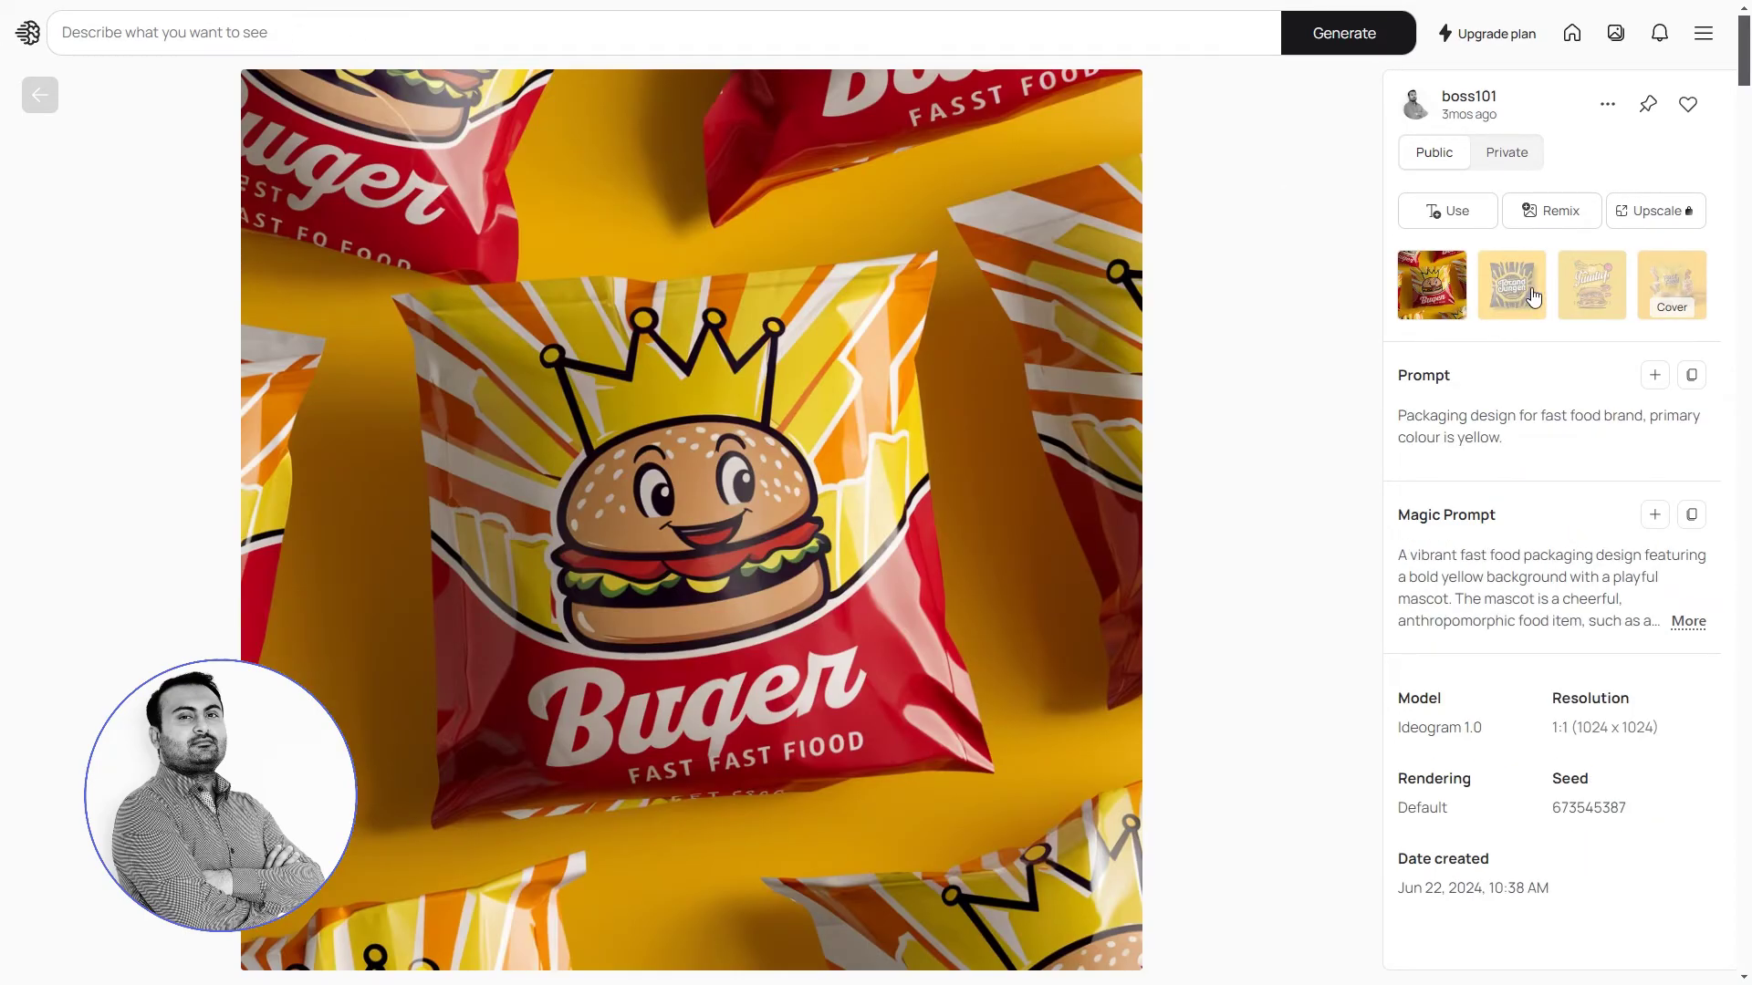
{"action": "left_click", "coordinate": [1533, 299]}
{"action": "left_click", "coordinate": [1588, 288]}
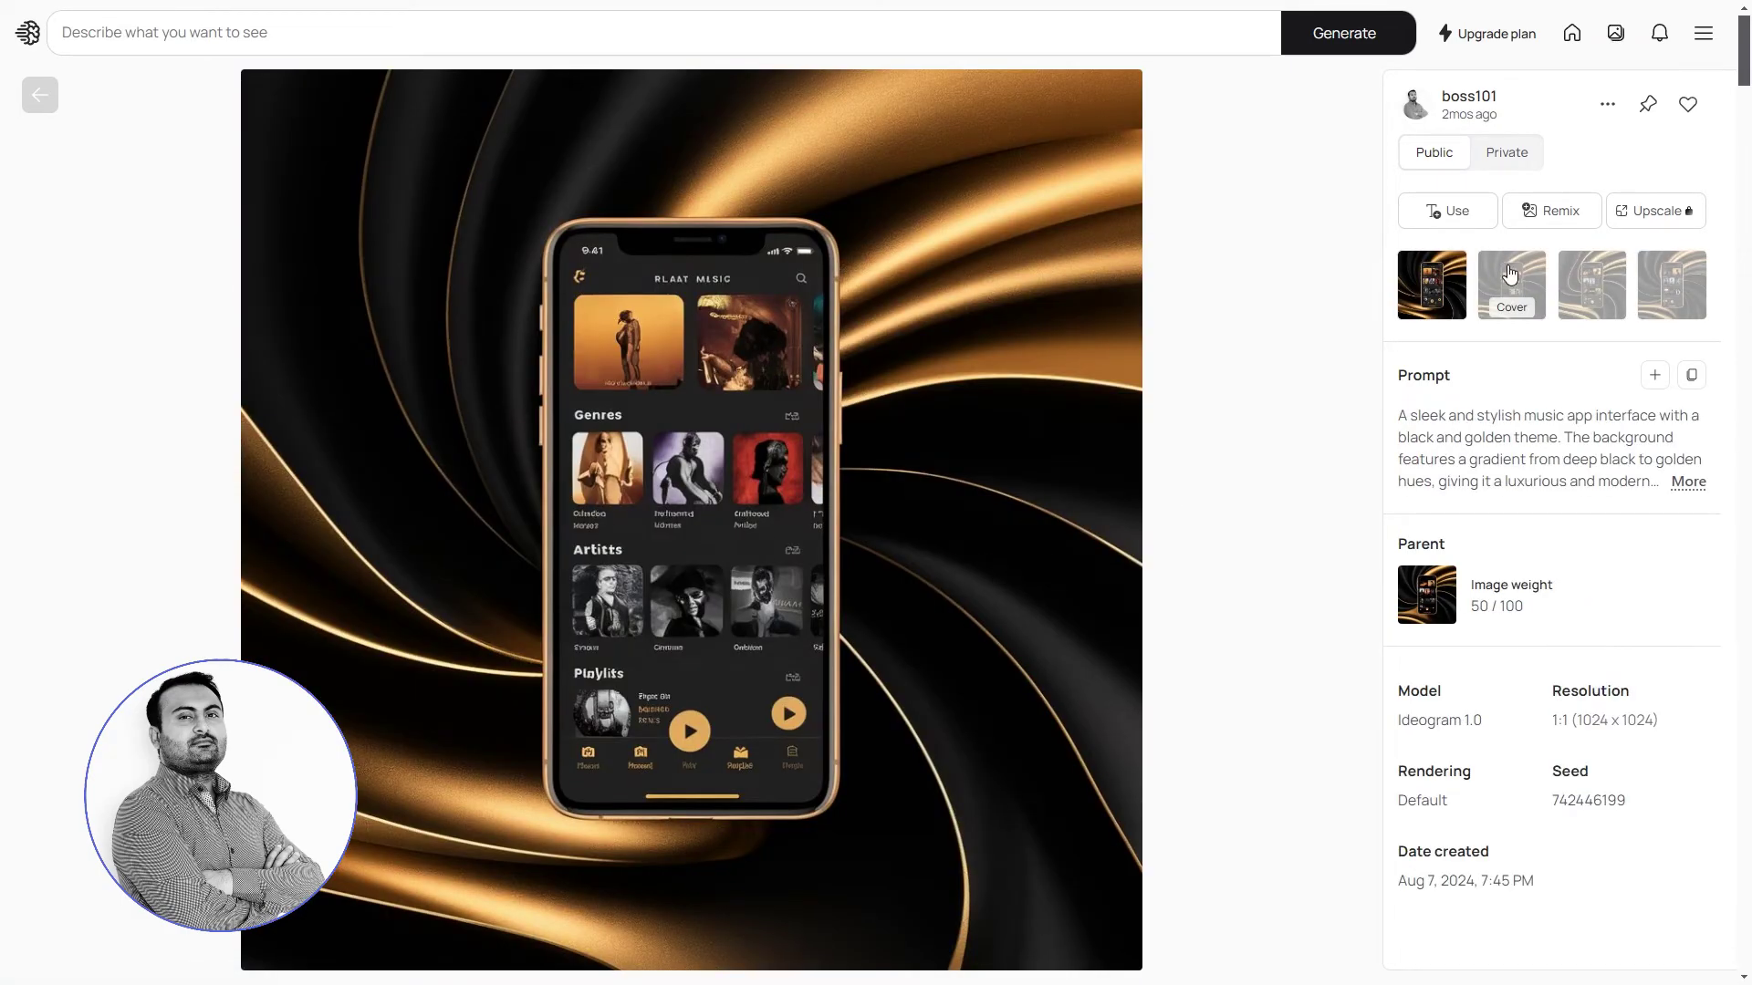
View the black-and-gold music app and finance app variants, then type 'n a social media post for ecofriendly brand'.
{"action": "left_click", "coordinate": [1515, 274]}
{"action": "left_click", "coordinate": [1588, 282]}
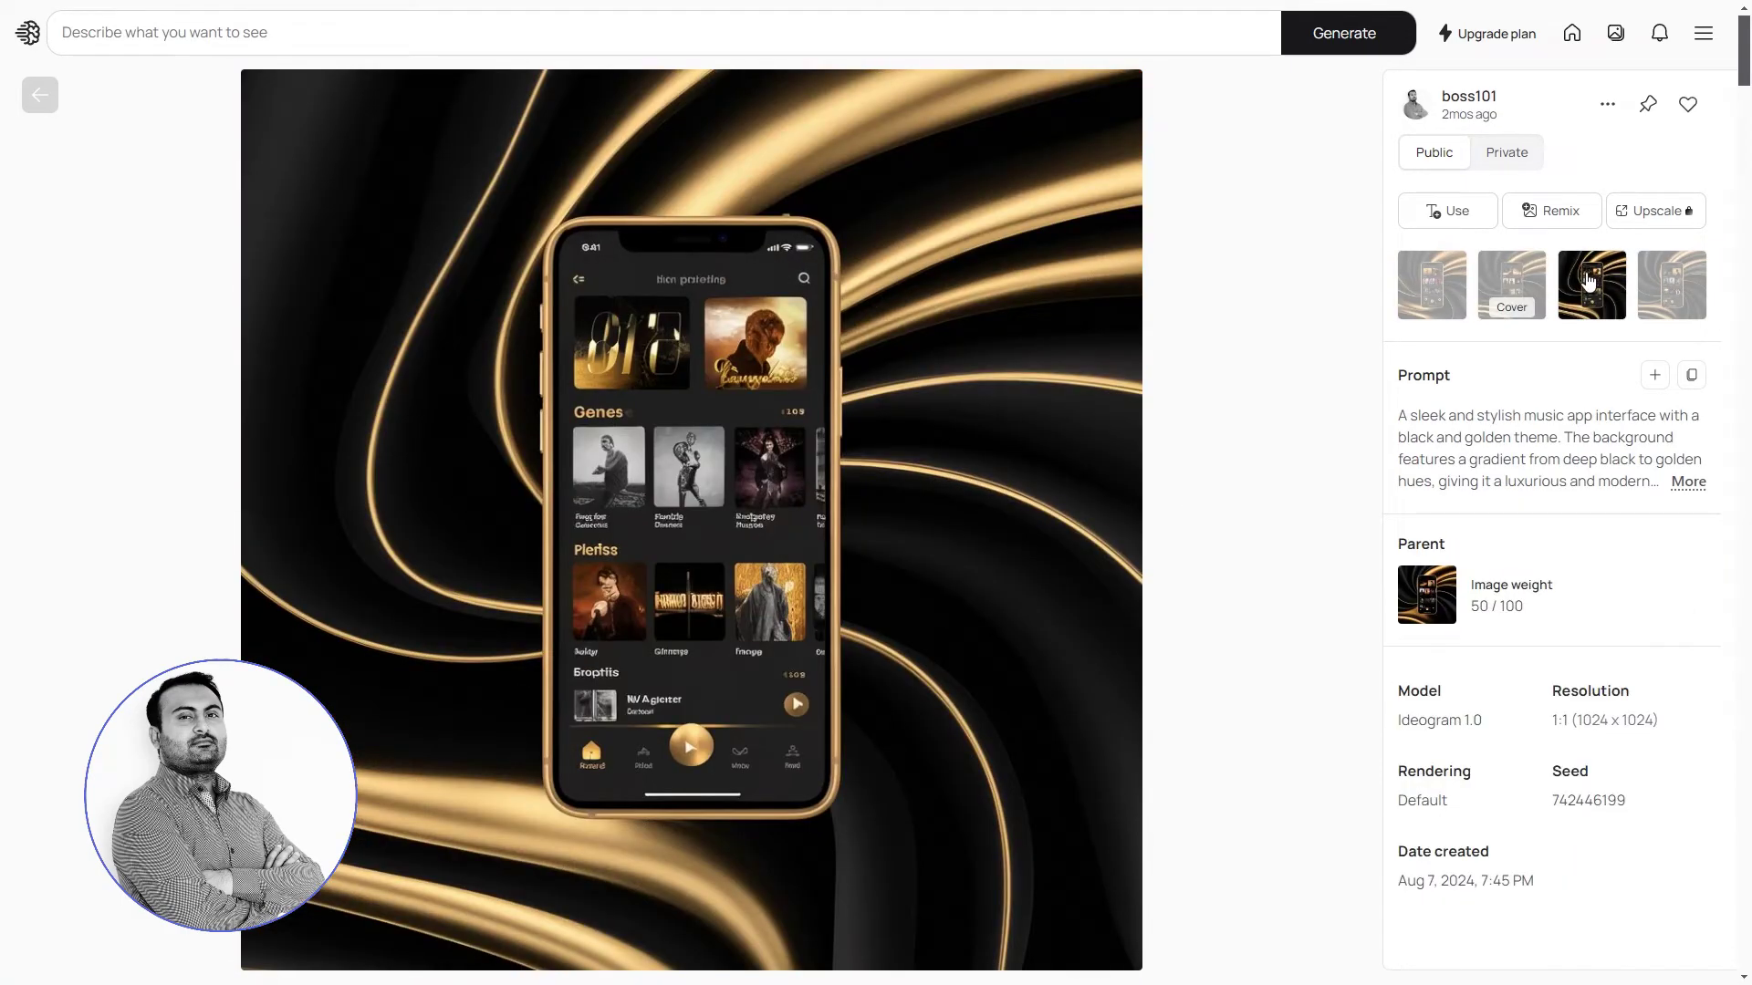
{"action": "left_click", "coordinate": [1660, 283]}
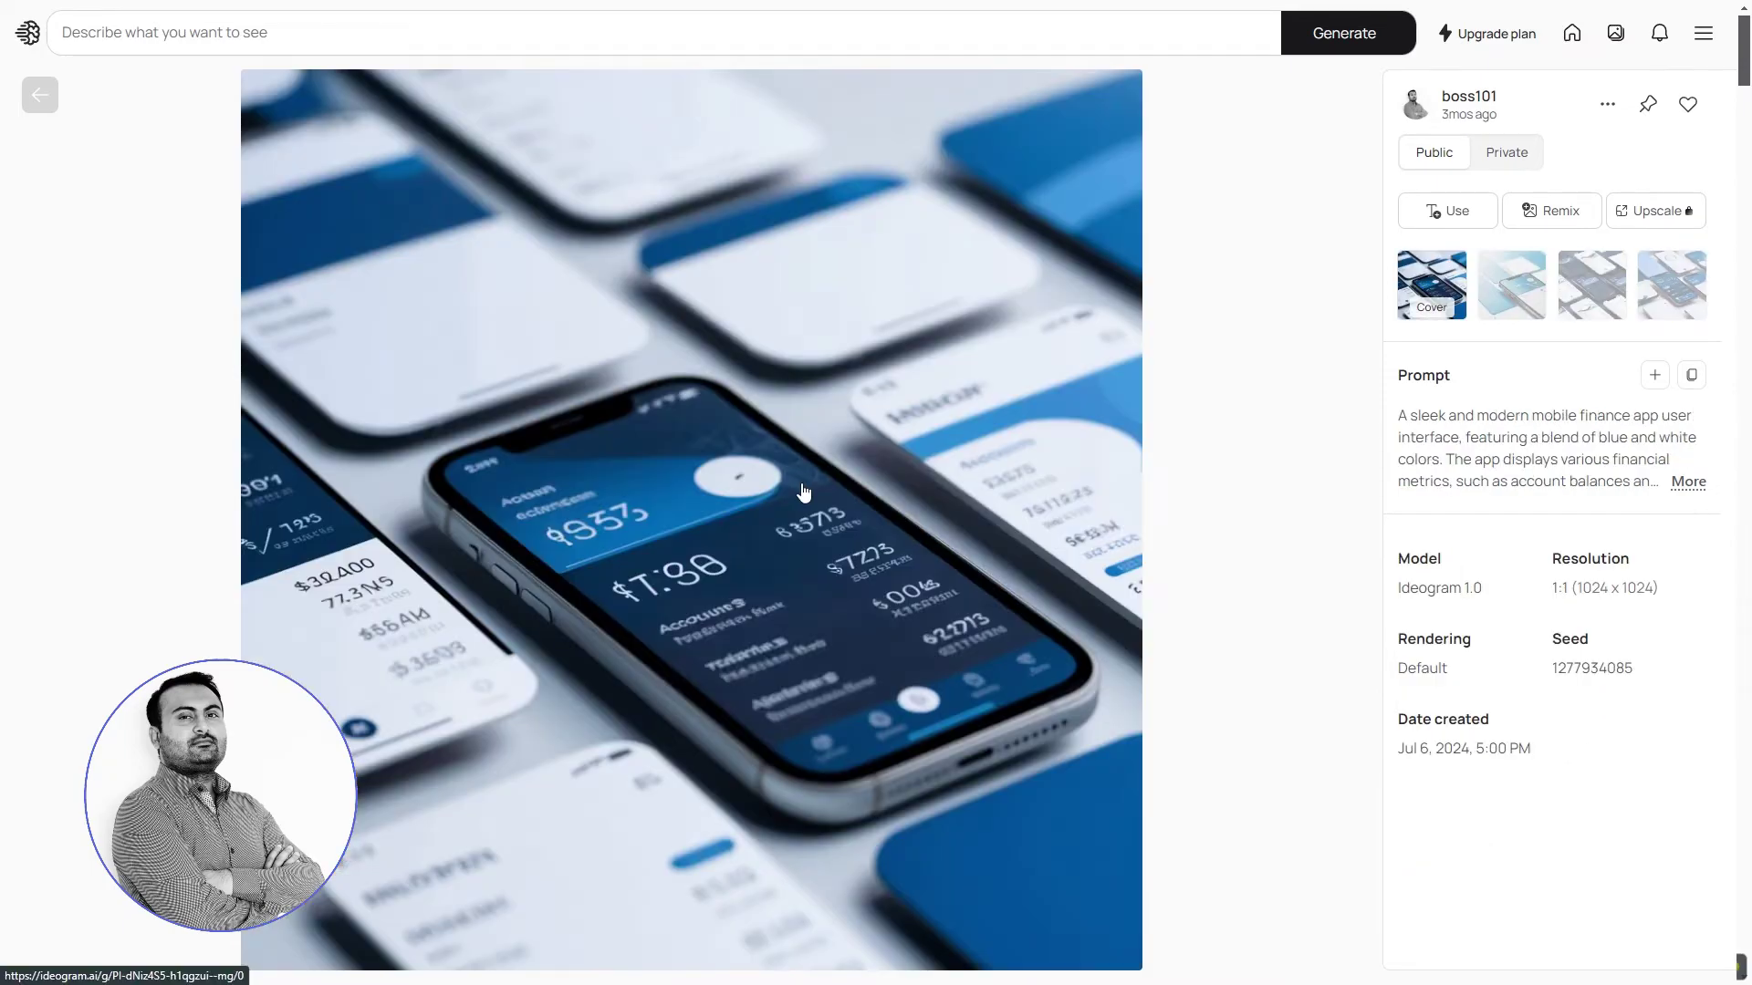
{"action": "left_click", "coordinate": [1584, 290]}
{"action": "left_click", "coordinate": [1657, 280]}
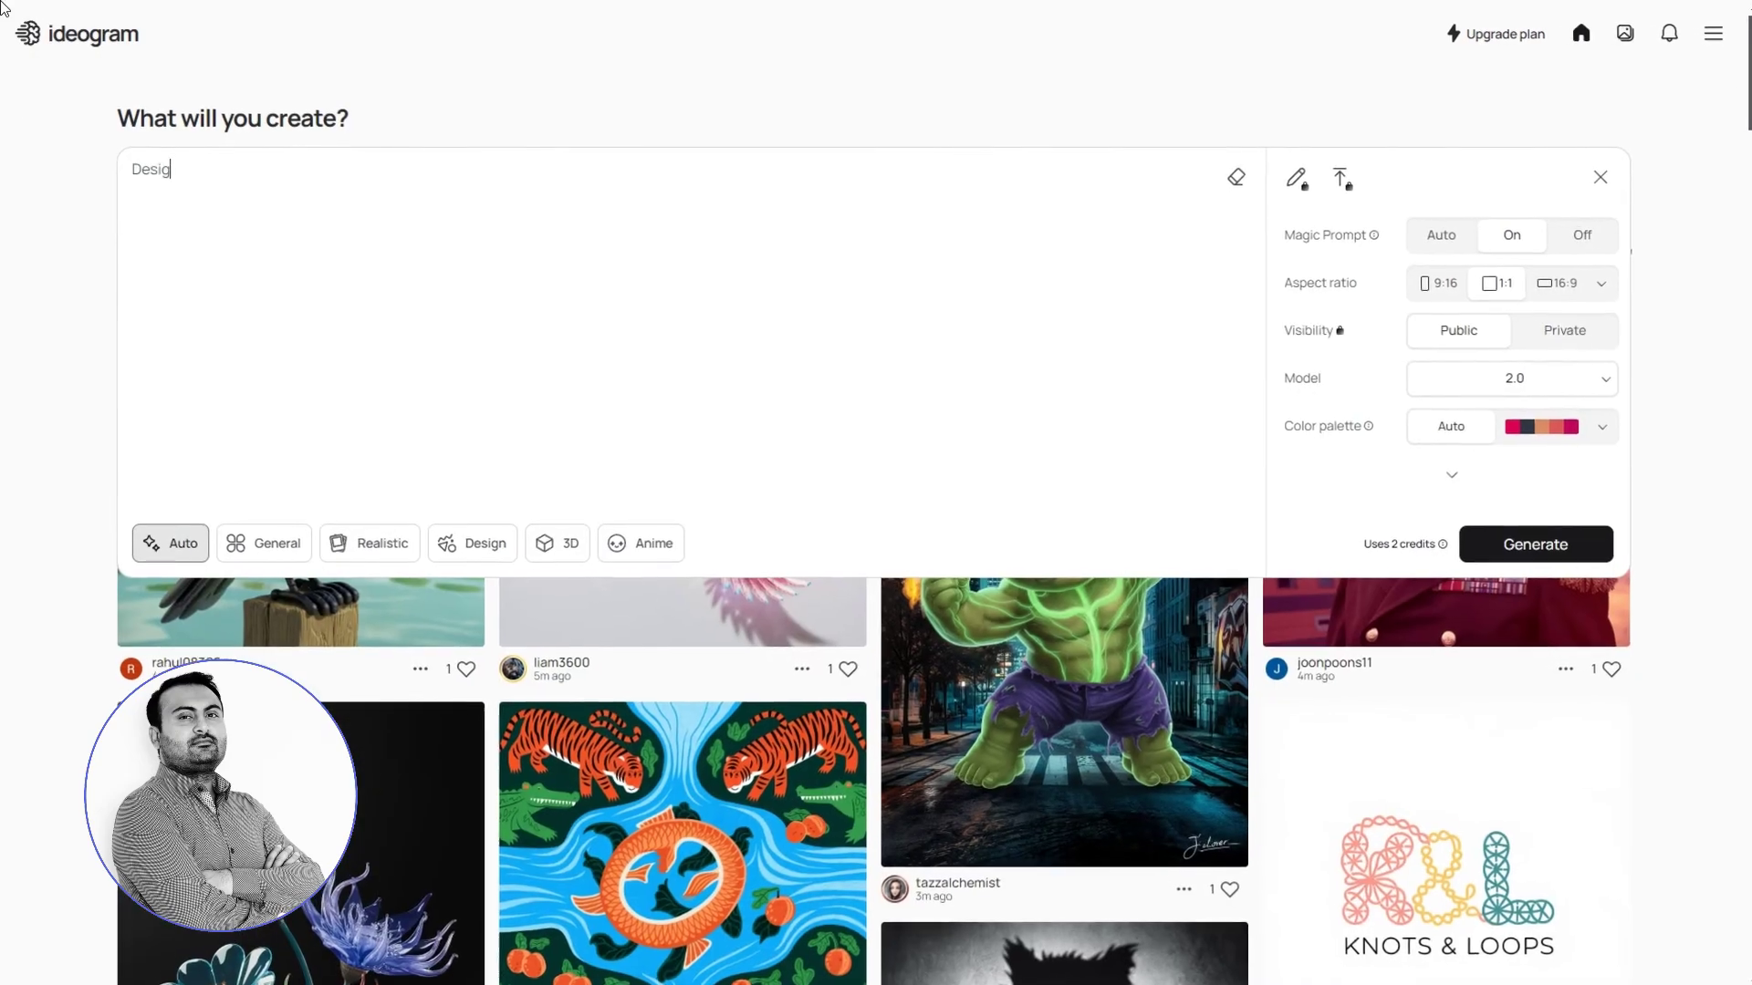
{"action": "type", "text": "n a soci"}
{"action": "type", "text": "al medi"}
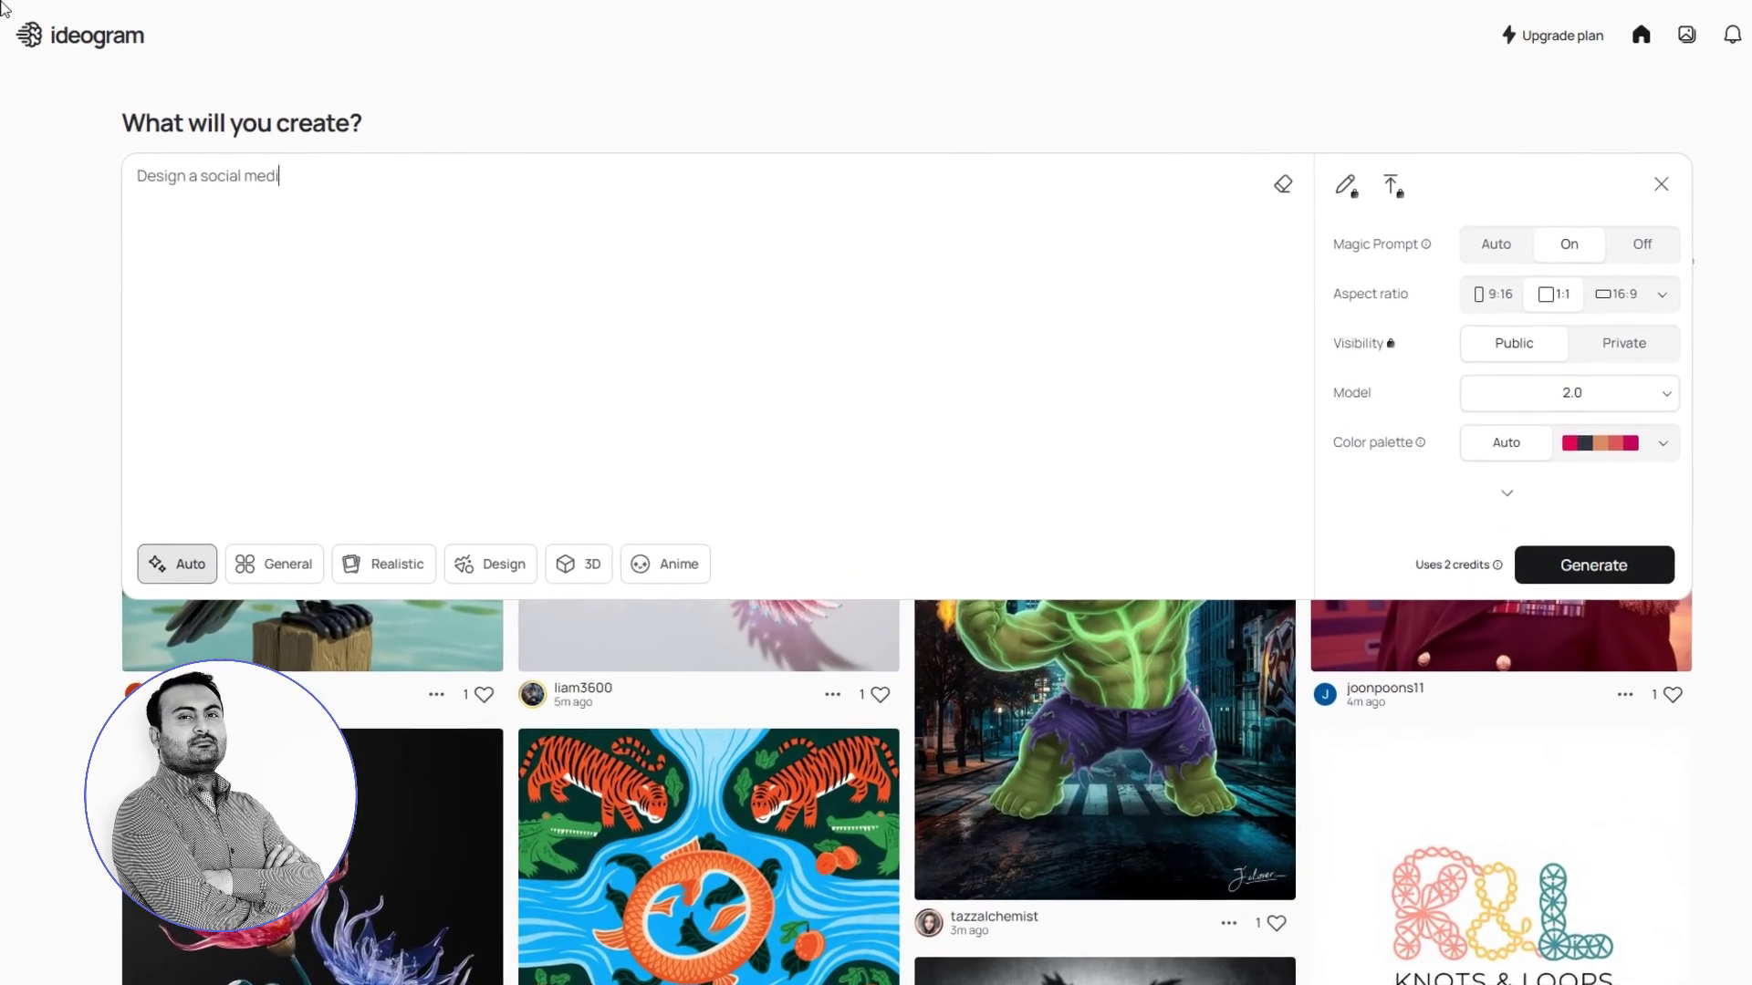
{"action": "type", "text": "a post for"}
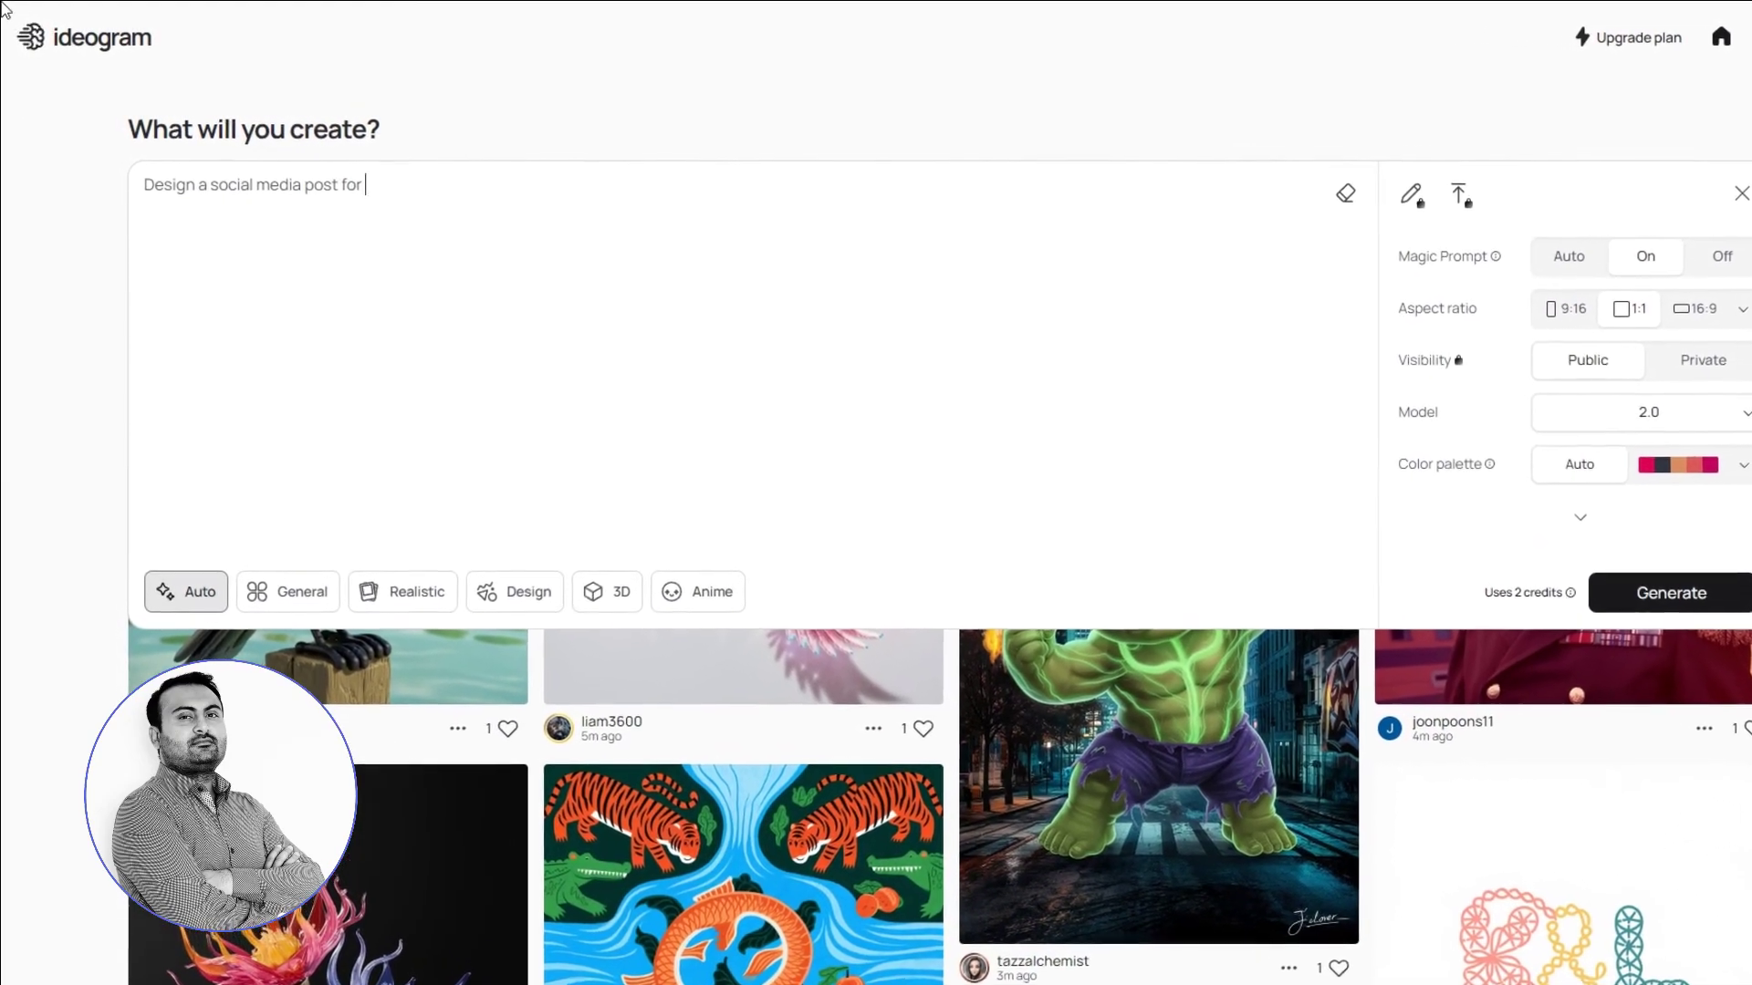
{"action": "type", "text": " ecofriendly brand"}
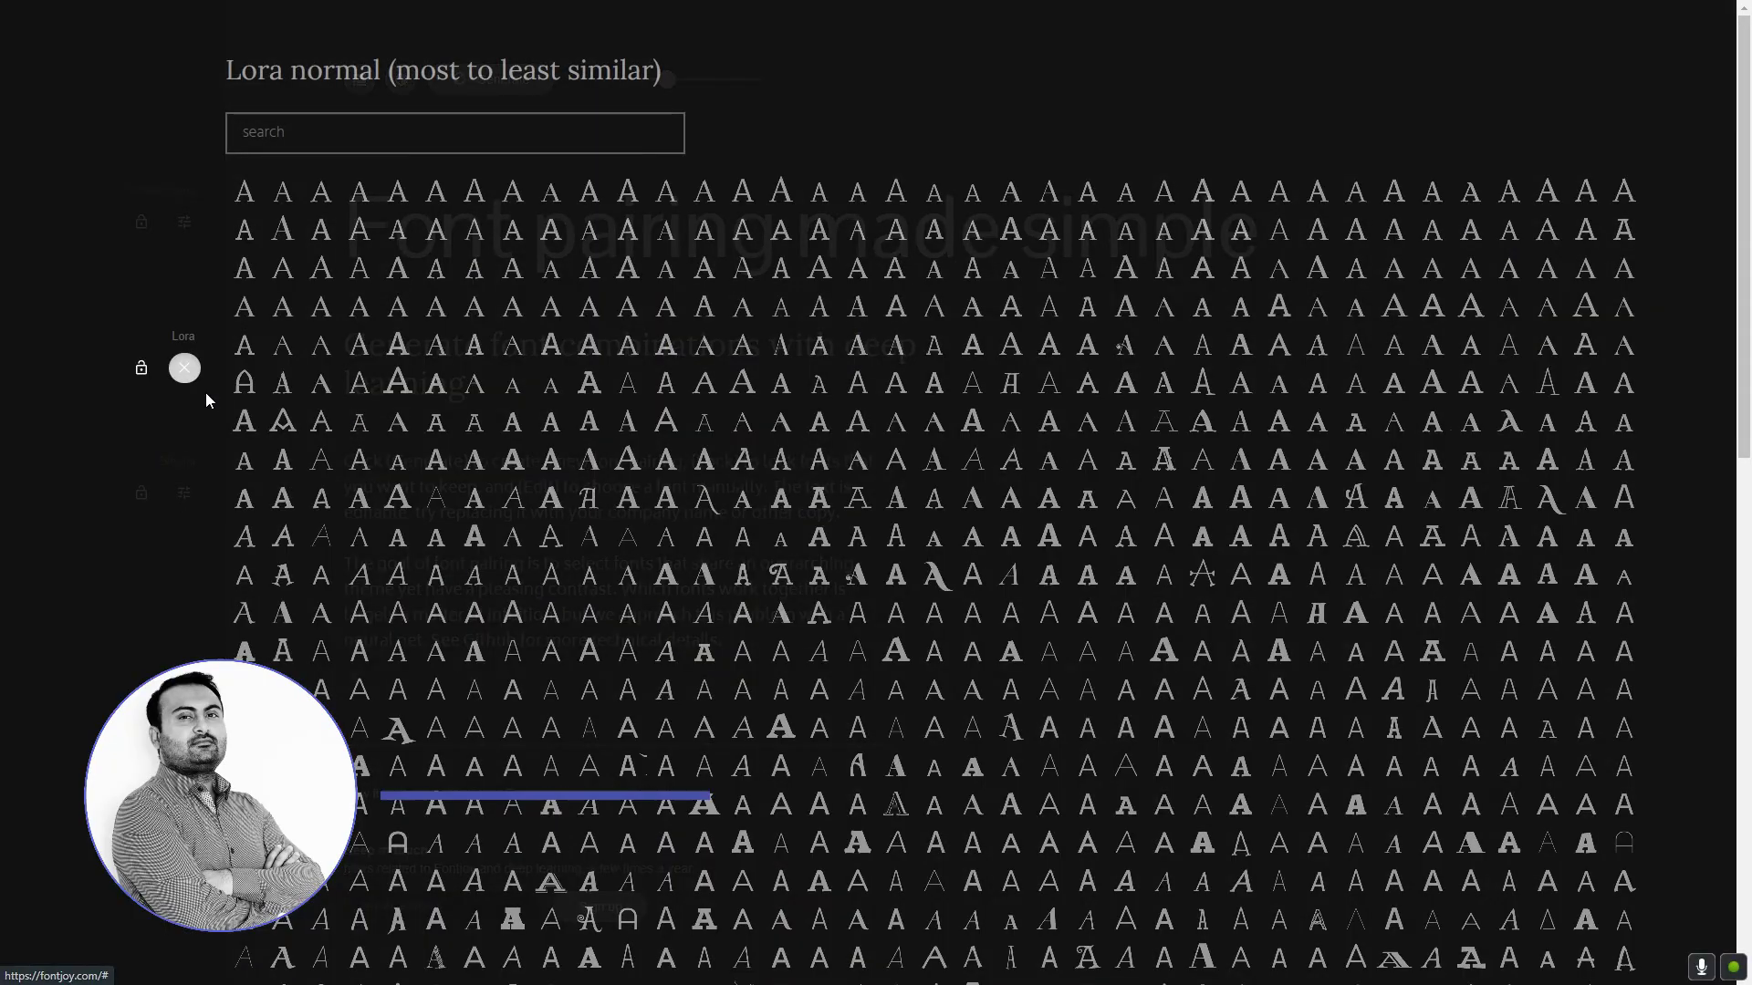
Set Source Serif Pro as the middle font, then show the Eco-Friendly website variant.
{"action": "left_click", "coordinate": [463, 507]}
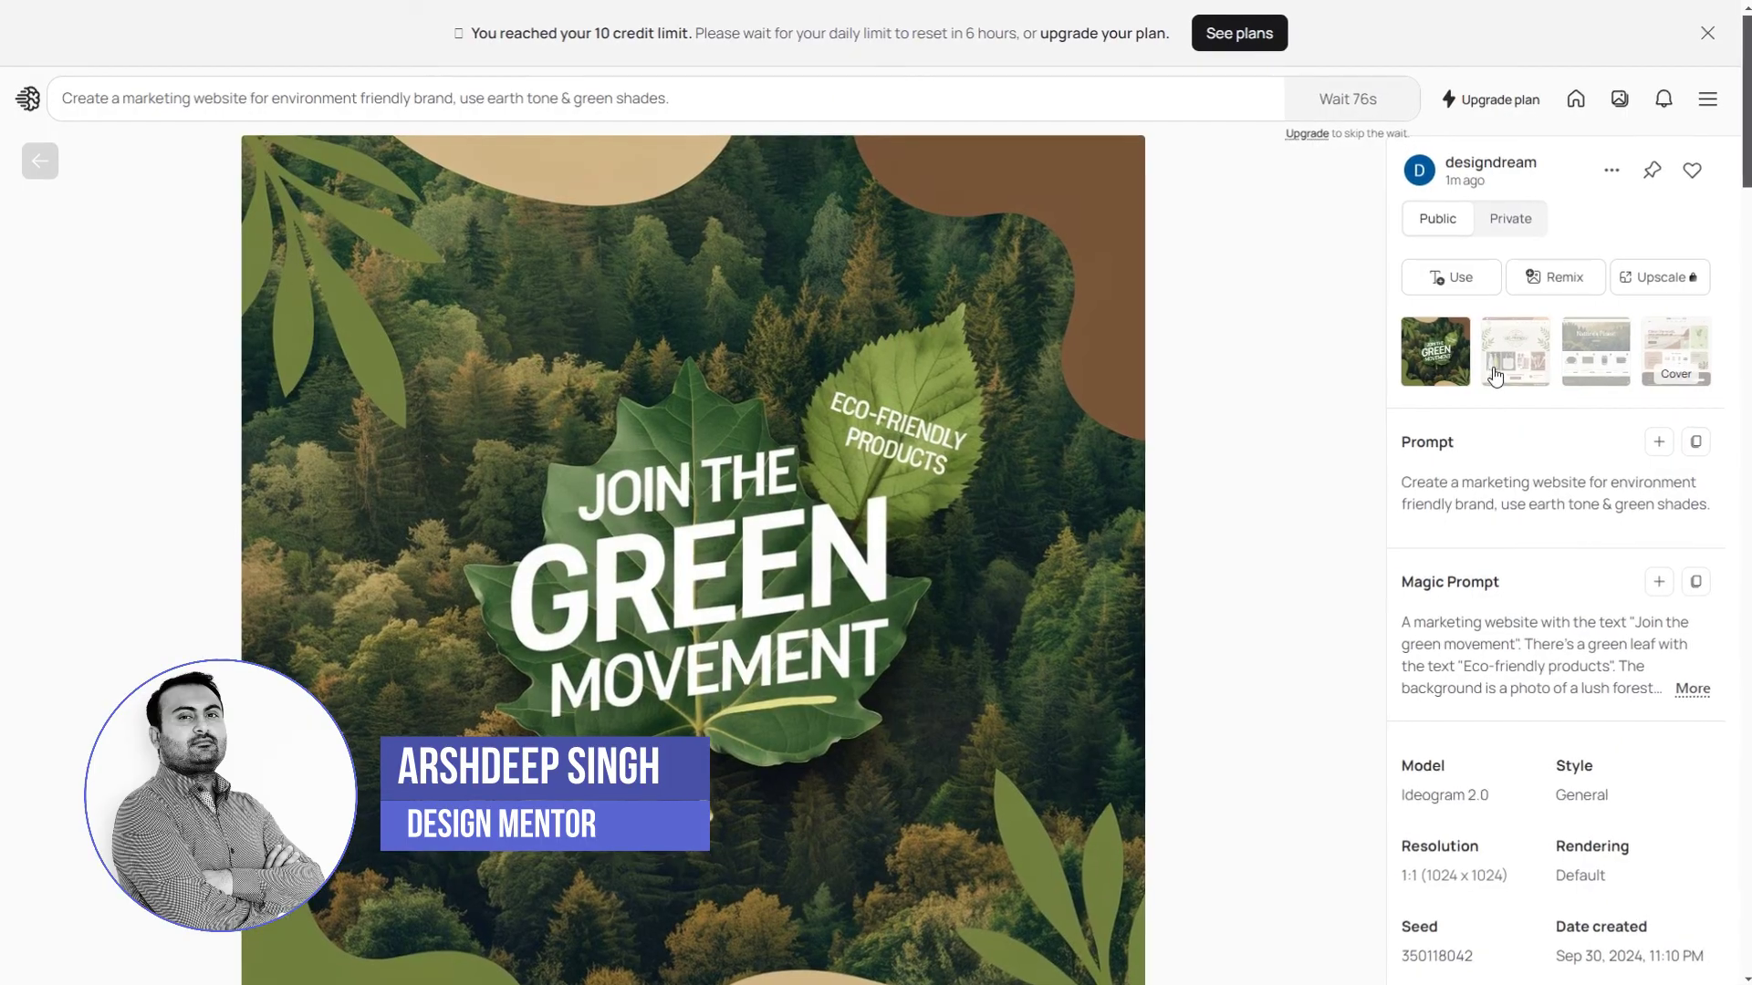
{"action": "left_click", "coordinate": [1515, 390]}
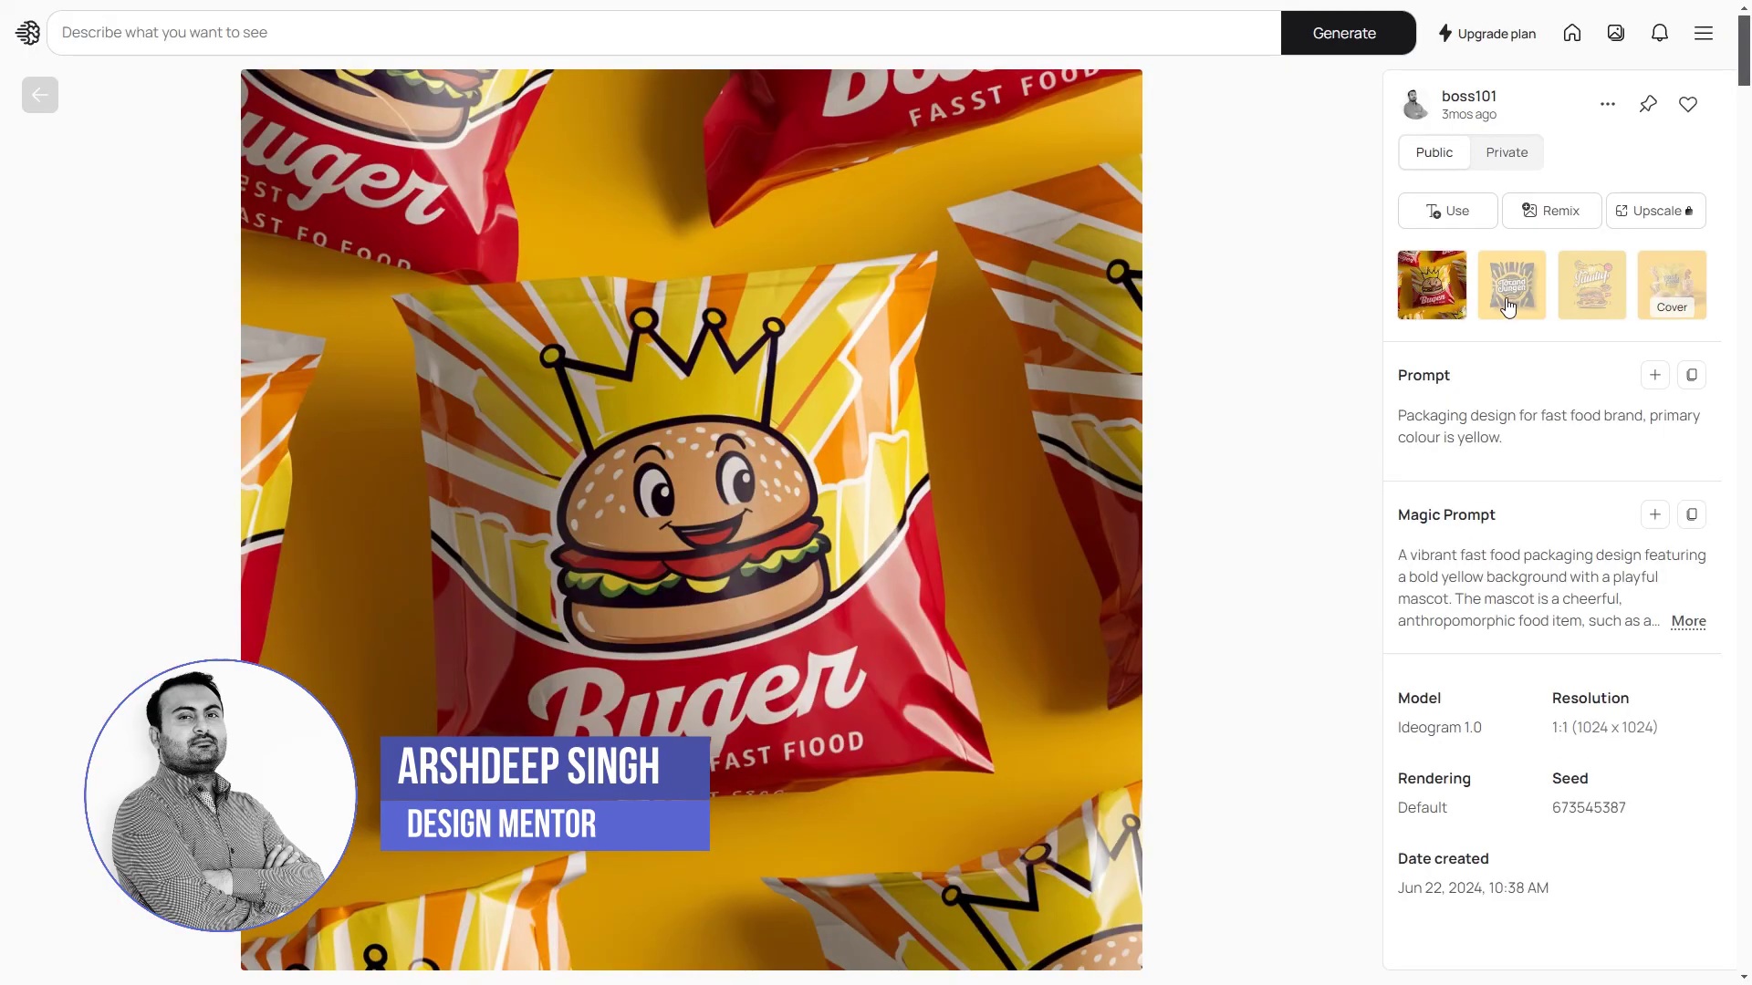
Browse the result thumbnails, including blue shoe on grass and beige shoes, ending on the green leaf shoe.
{"action": "left_click", "coordinate": [1533, 298]}
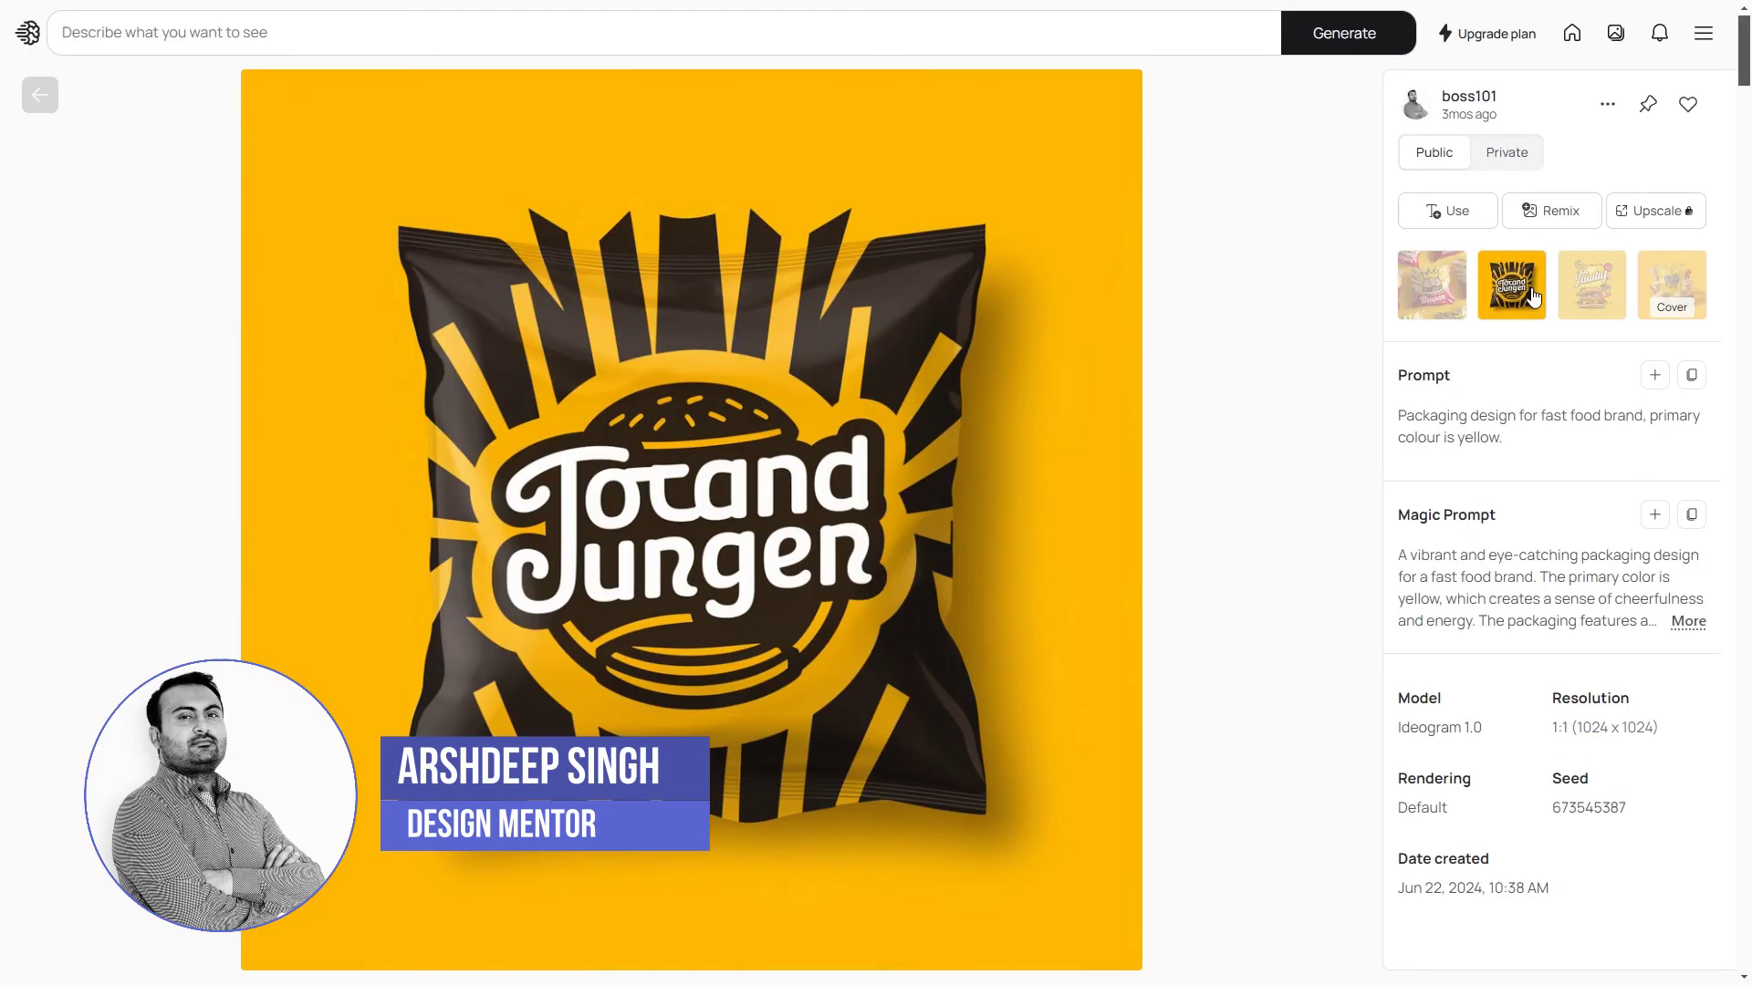
{"action": "left_click", "coordinate": [1587, 288]}
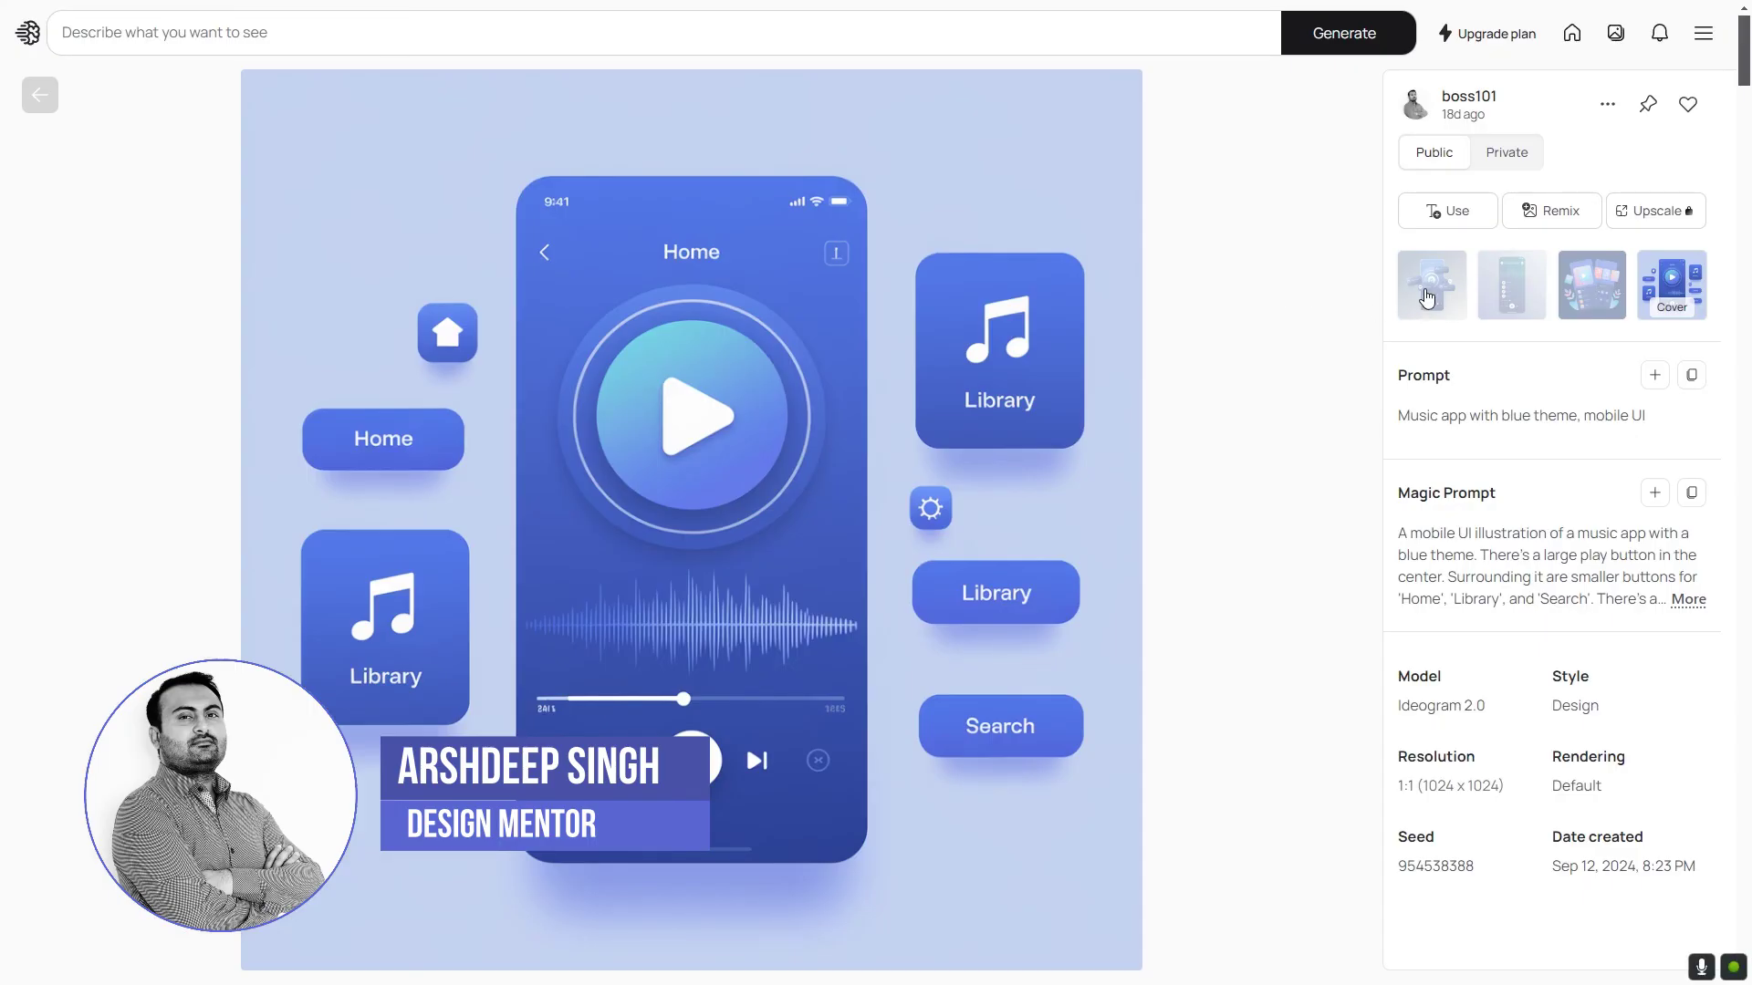
{"action": "left_click", "coordinate": [1427, 298]}
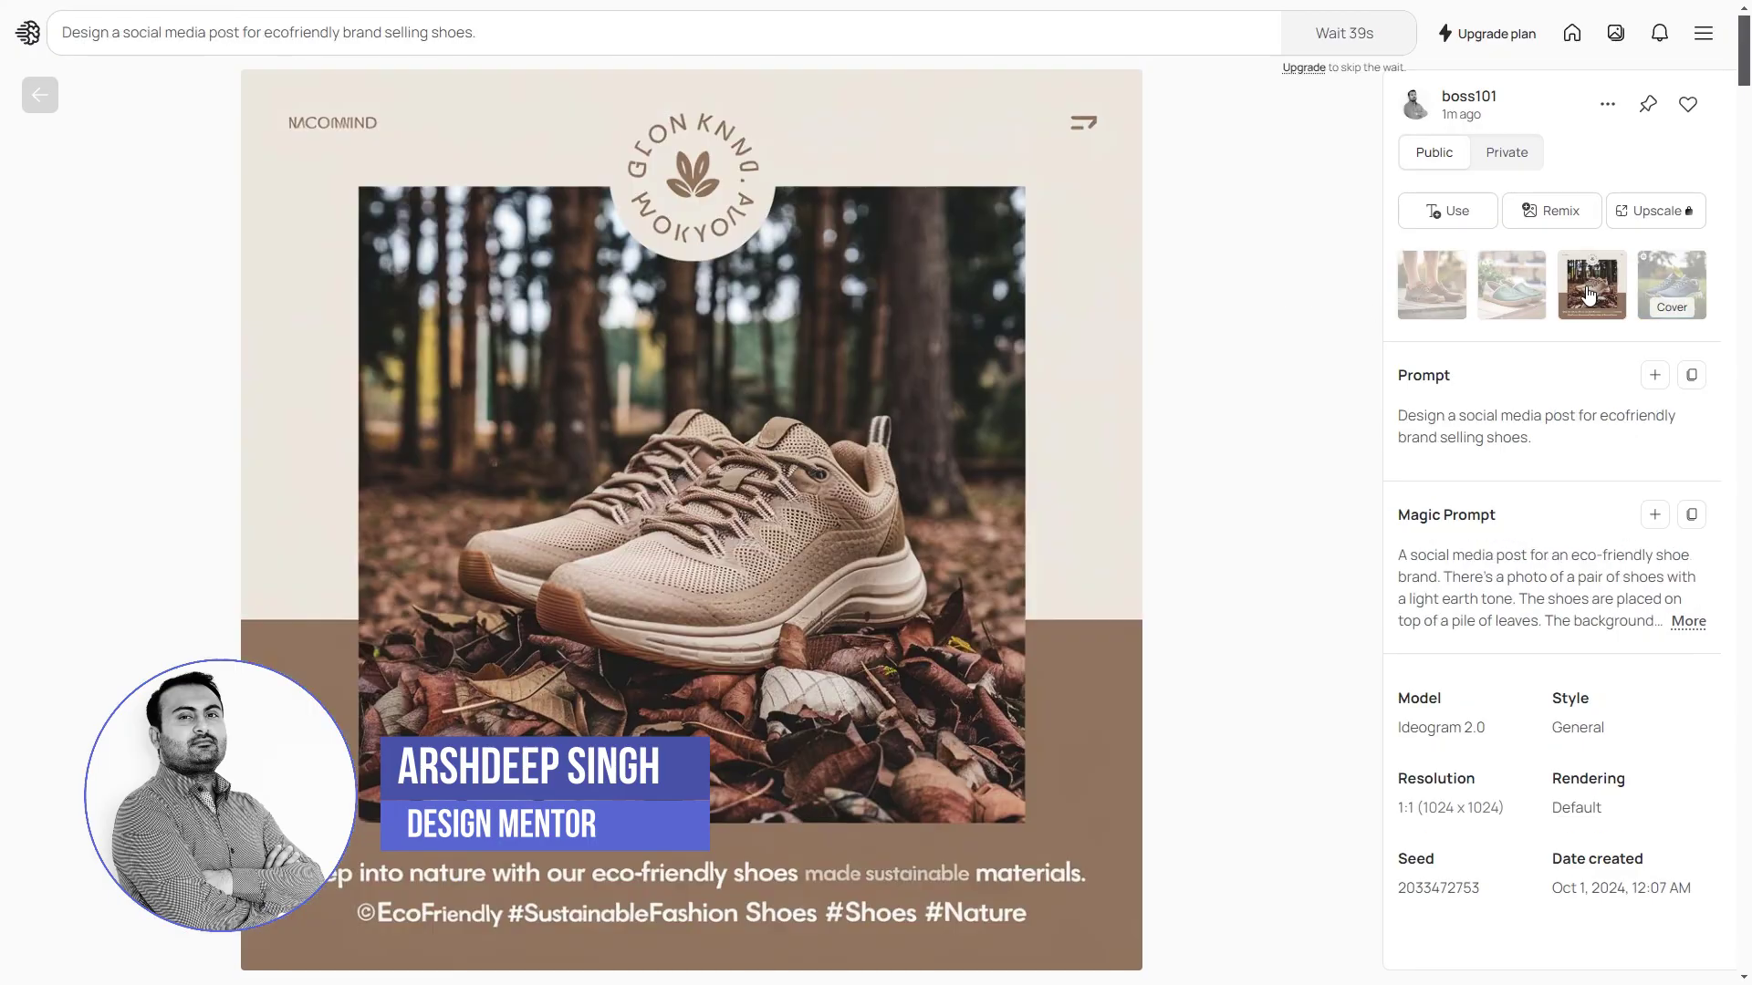
{"action": "left_click", "coordinate": [1656, 289]}
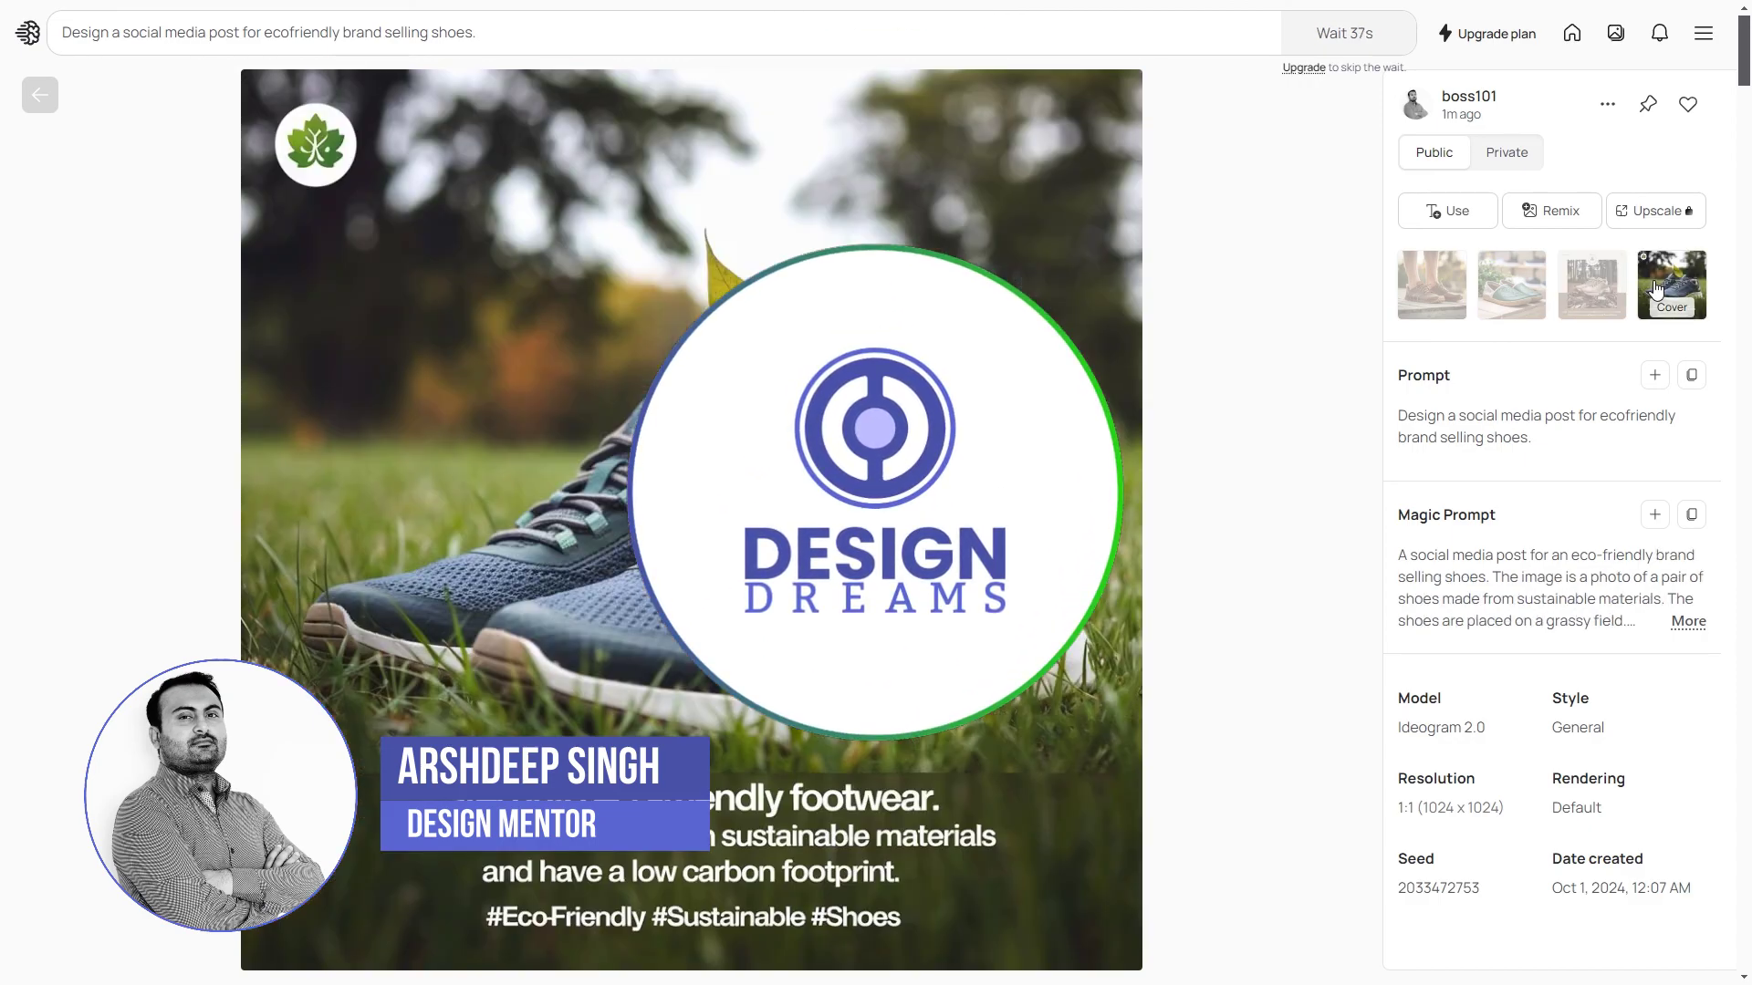
{"action": "left_click", "coordinate": [1578, 293]}
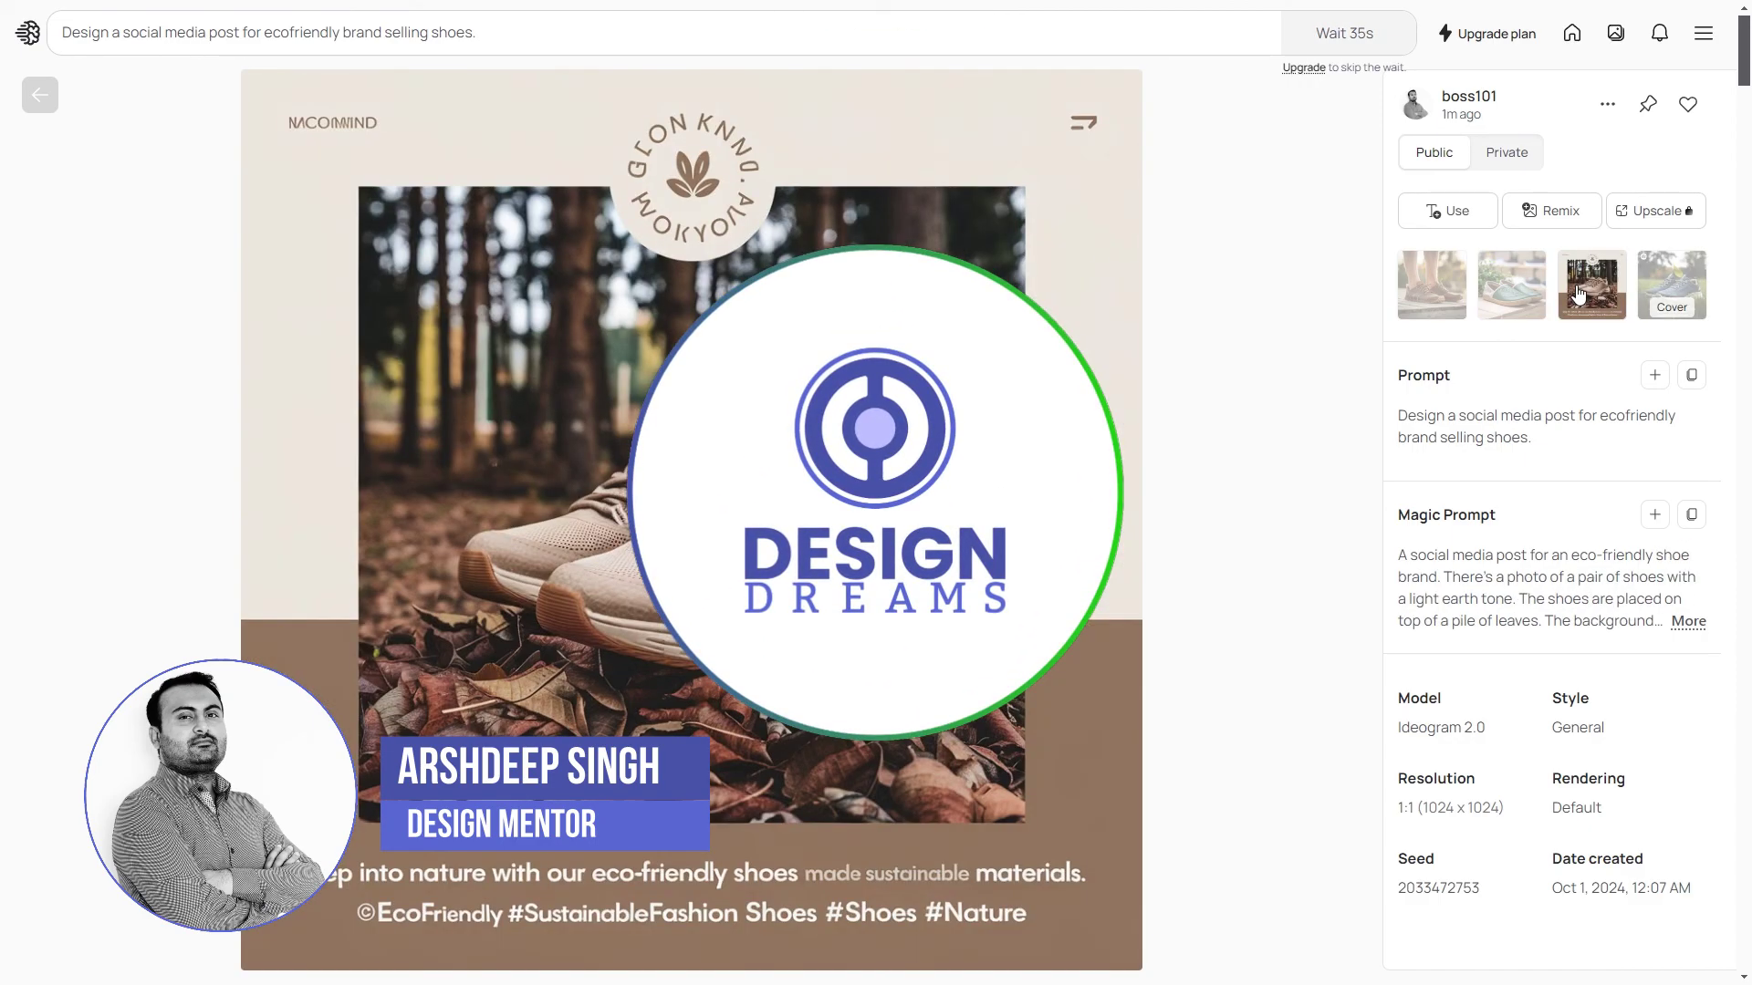
{"action": "left_click", "coordinate": [1503, 296]}
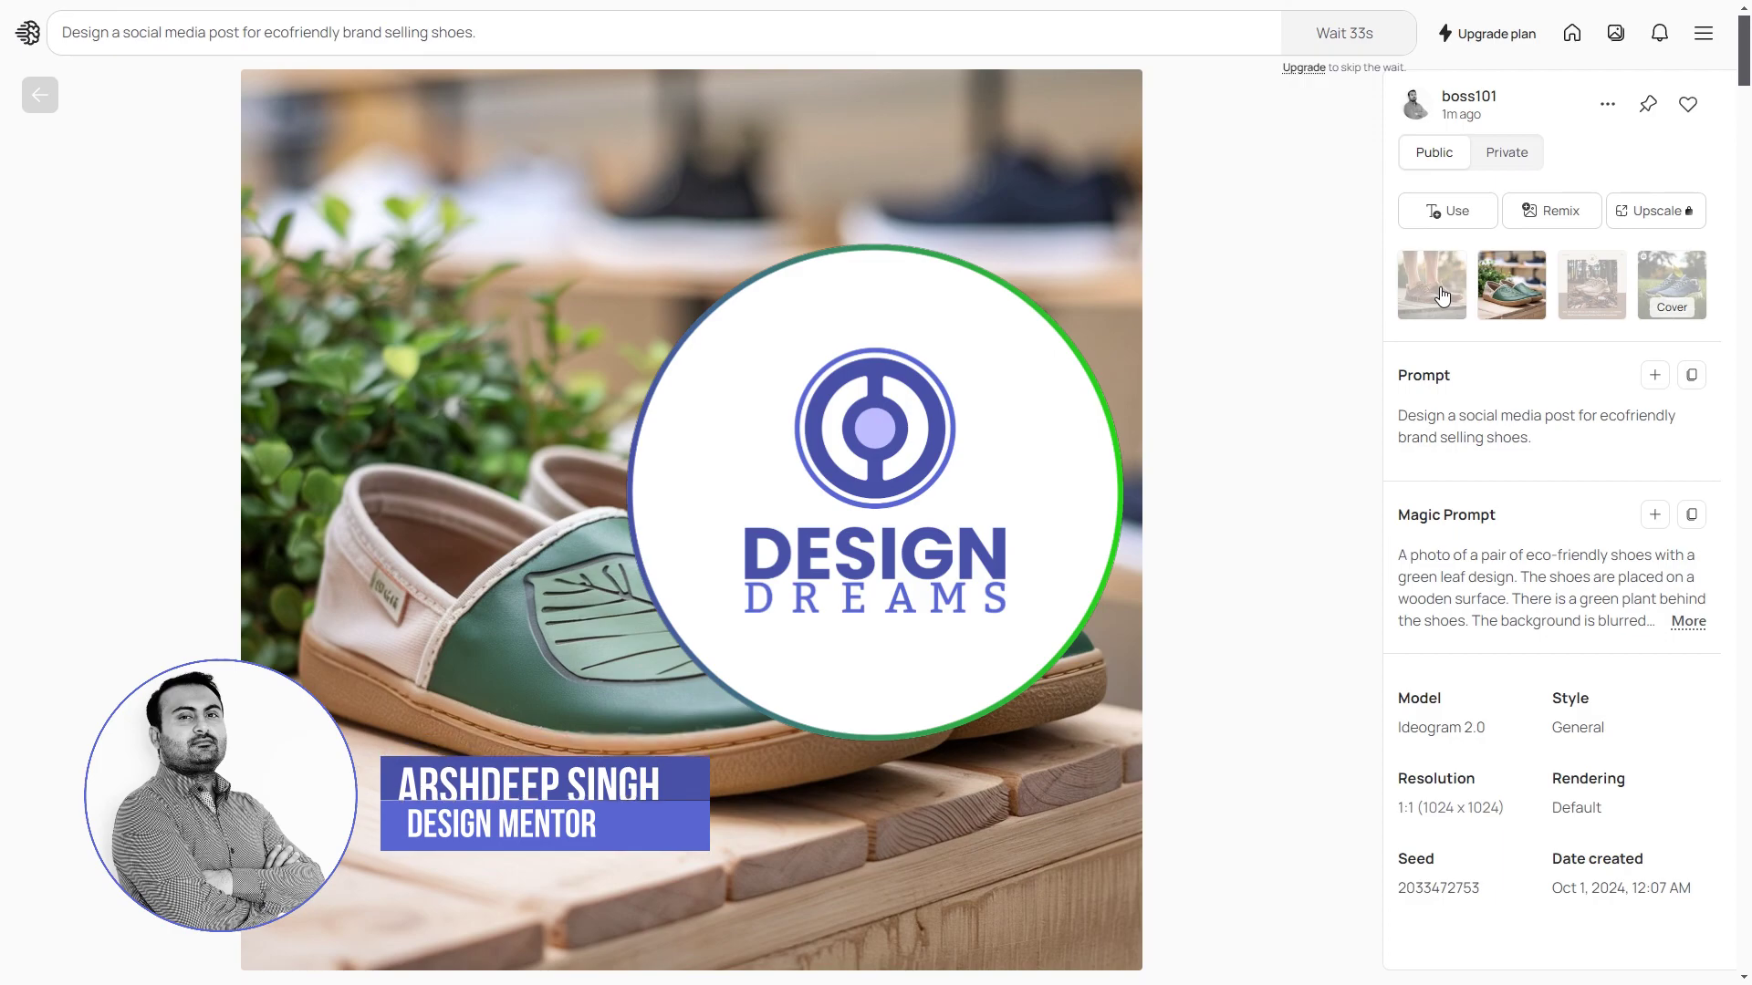